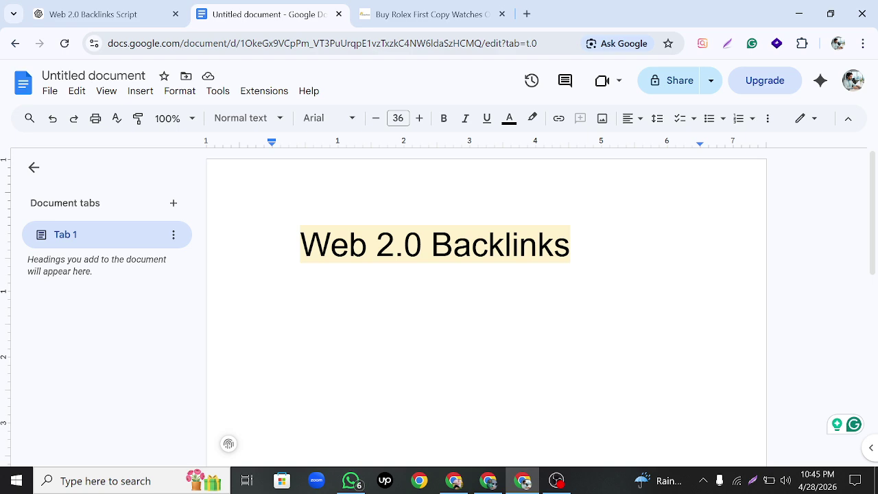
# Start a screen capture of about 670 × 534 pixels beside the Web 2.0 Backlinks heading and draw two red rectangles side by side.
pyautogui.click(753, 481)
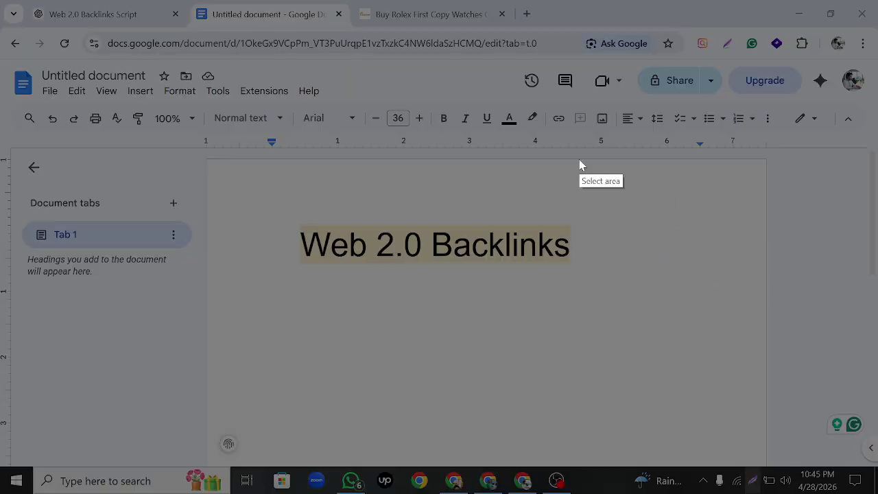
pyautogui.moveTo(579, 157)
pyautogui.mouseDown()
pyautogui.moveTo(591, 183)
pyautogui.moveTo(667, 217)
pyautogui.moveTo(720, 257)
pyautogui.moveTo(739, 245)
pyautogui.moveTo(785, 403)
pyautogui.mouseUp()
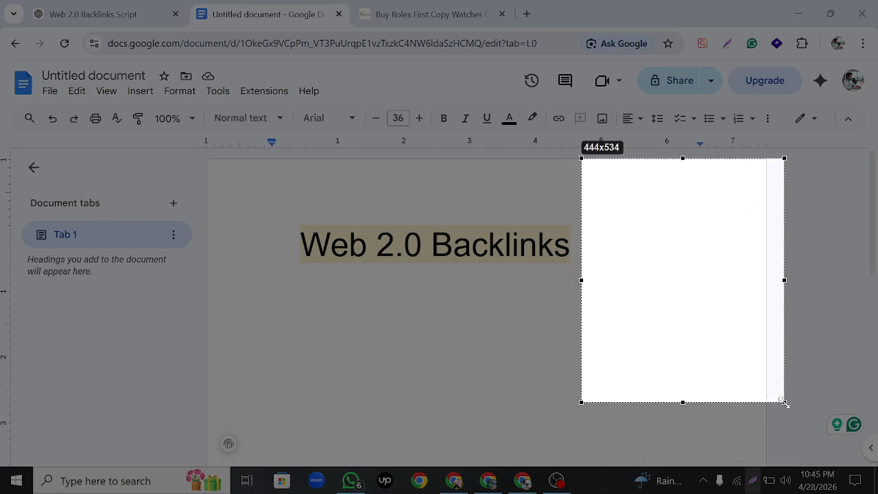
pyautogui.moveTo(583, 278); pyautogui.dragTo(568, 261)
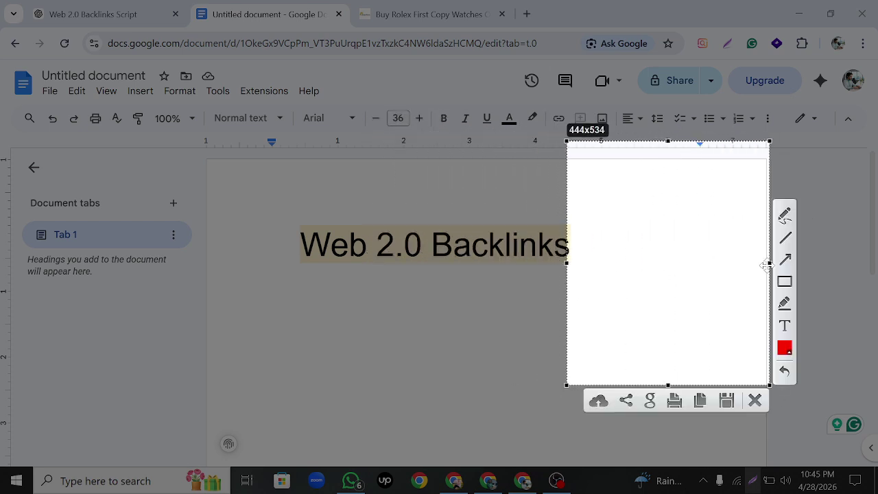
pyautogui.moveTo(768, 263); pyautogui.dragTo(873, 267)
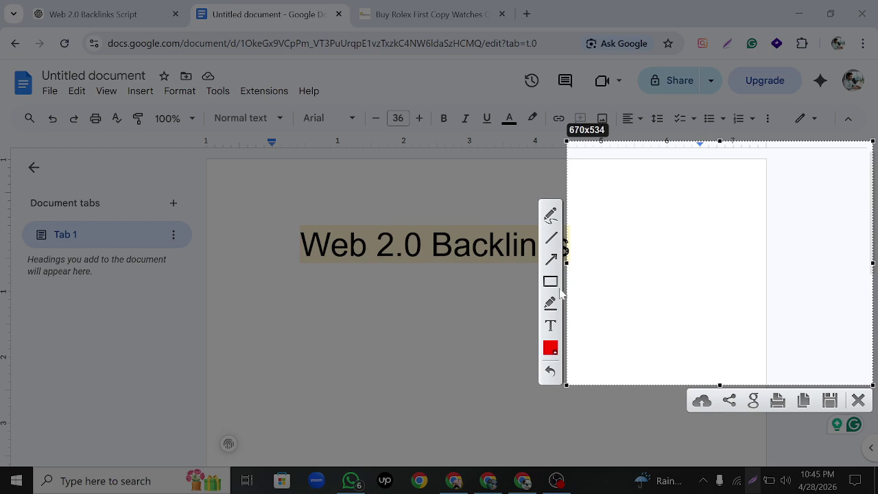
pyautogui.moveTo(595, 163)
pyautogui.mouseDown()
pyautogui.moveTo(626, 218)
pyautogui.moveTo(674, 249)
pyautogui.mouseUp()
pyautogui.moveTo(750, 158)
pyautogui.mouseDown()
pyautogui.moveTo(790, 218)
pyautogui.moveTo(865, 240)
pyautogui.mouseUp()
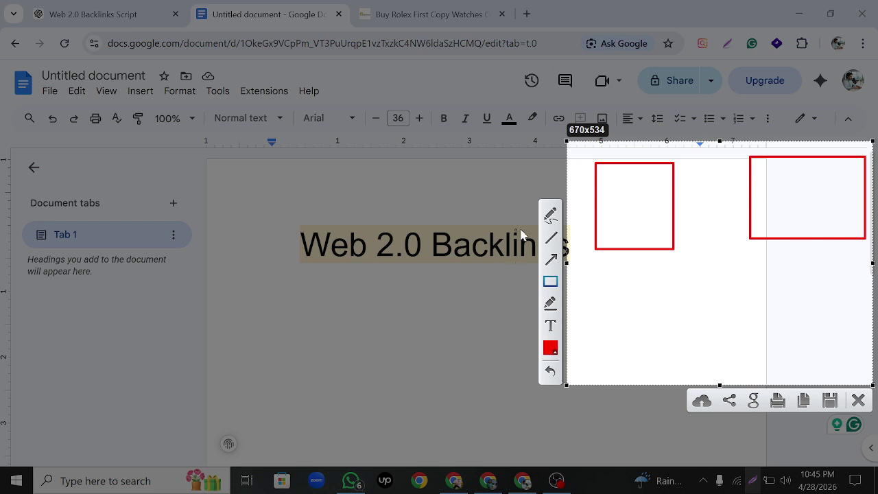
# Handwrite the label A below the first rectangle and the label B below the second with the pencil.
pyautogui.click(550, 216)
pyautogui.moveTo(579, 293)
pyautogui.mouseDown()
pyautogui.moveTo(581, 277)
pyautogui.moveTo(600, 290)
pyautogui.moveTo(599, 274)
pyautogui.mouseUp()
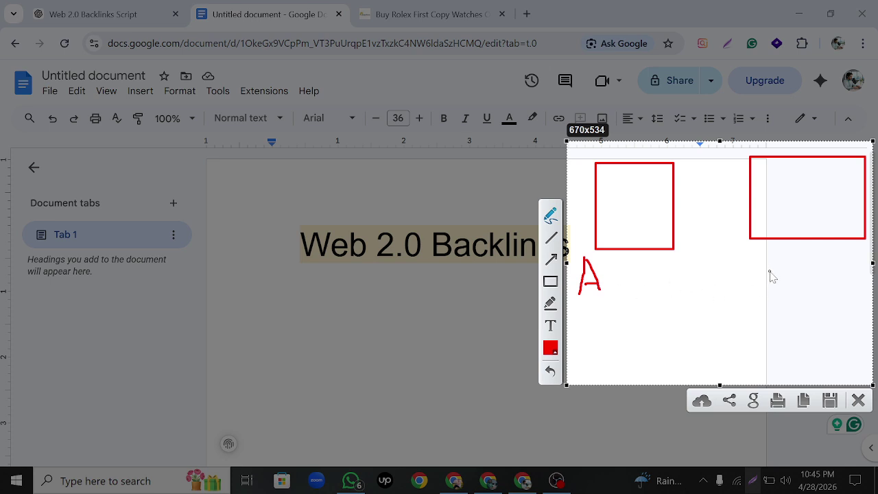
pyautogui.moveTo(776, 260); pyautogui.dragTo(785, 301)
pyautogui.moveTo(778, 255)
pyautogui.mouseDown()
pyautogui.moveTo(783, 274)
pyautogui.moveTo(799, 276)
pyautogui.moveTo(783, 293)
pyautogui.mouseUp()
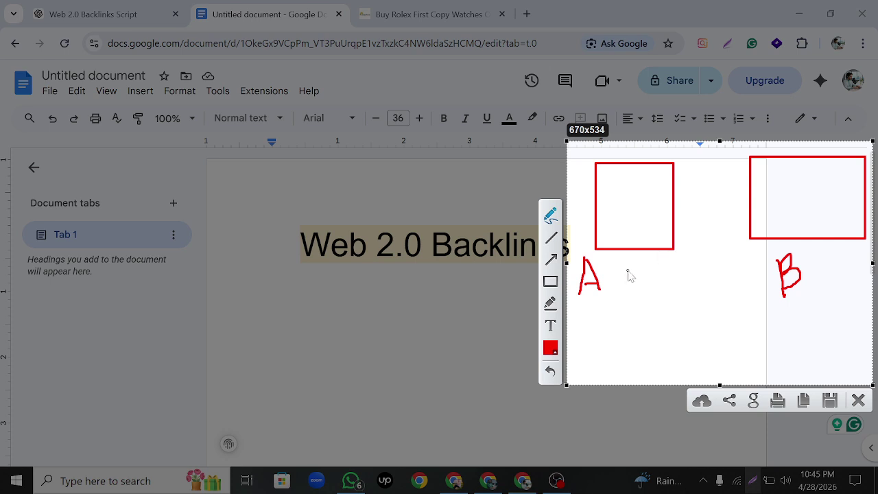
# Draw a freehand stroke out of rectangle A and handwrite a two-line note, "AV" and "Com", below it.
pyautogui.moveTo(639, 220); pyautogui.dragTo(653, 259)
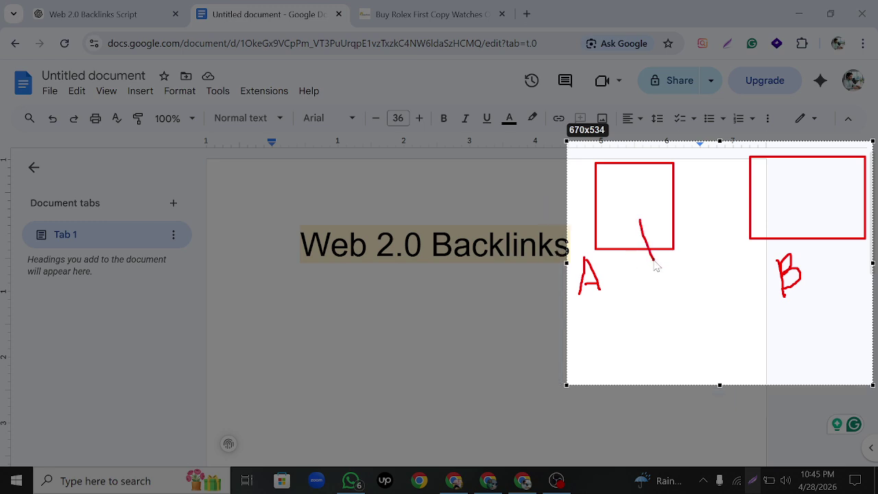
pyautogui.moveTo(622, 302)
pyautogui.mouseDown()
pyautogui.moveTo(616, 330)
pyautogui.moveTo(638, 327)
pyautogui.moveTo(634, 316)
pyautogui.mouseUp()
pyautogui.moveTo(639, 306)
pyautogui.mouseDown()
pyautogui.moveTo(643, 326)
pyautogui.moveTo(648, 306)
pyautogui.mouseUp()
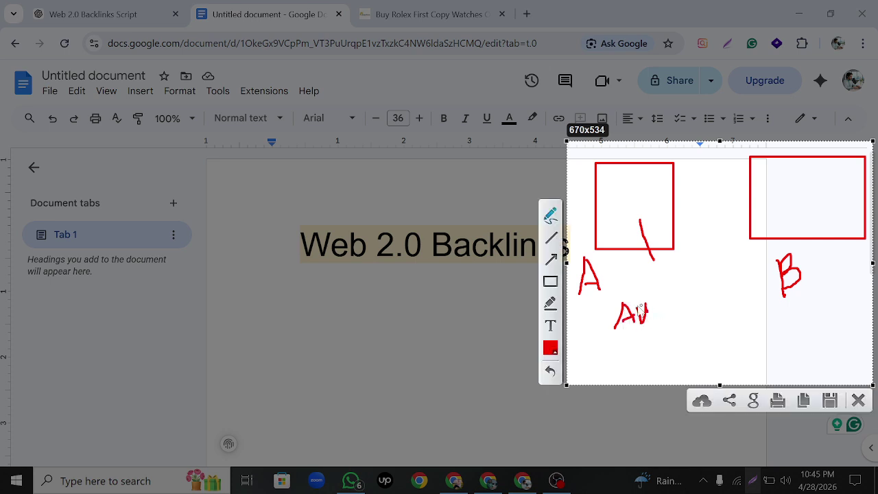
pyautogui.moveTo(619, 332); pyautogui.dragTo(631, 350)
pyautogui.moveTo(634, 342); pyautogui.dragTo(668, 338)
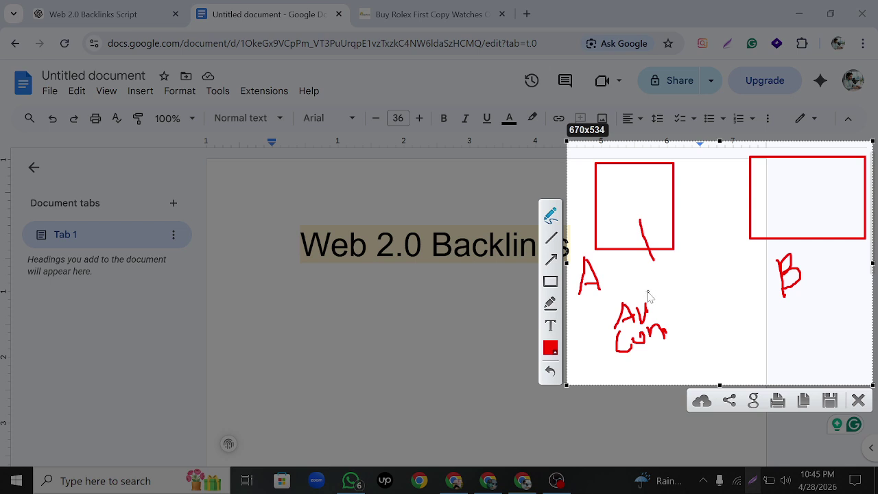
# Link the handwritten note to rectangle A and label B with freehand lines, and scribble inside and beside rectangle B.
pyautogui.moveTo(645, 292); pyautogui.dragTo(641, 233)
pyautogui.moveTo(635, 267); pyautogui.dragTo(658, 258)
pyautogui.moveTo(664, 318); pyautogui.dragTo(775, 273)
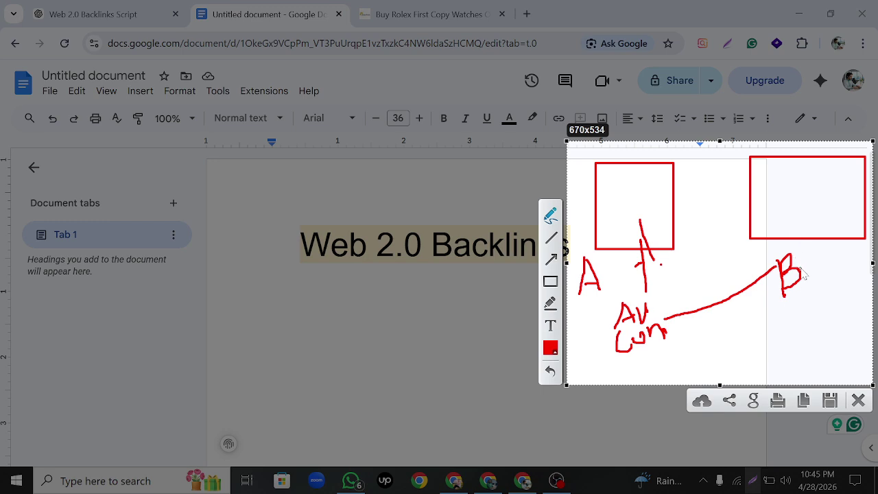
pyautogui.moveTo(804, 268)
pyautogui.mouseDown()
pyautogui.moveTo(831, 259)
pyautogui.moveTo(866, 224)
pyautogui.mouseUp()
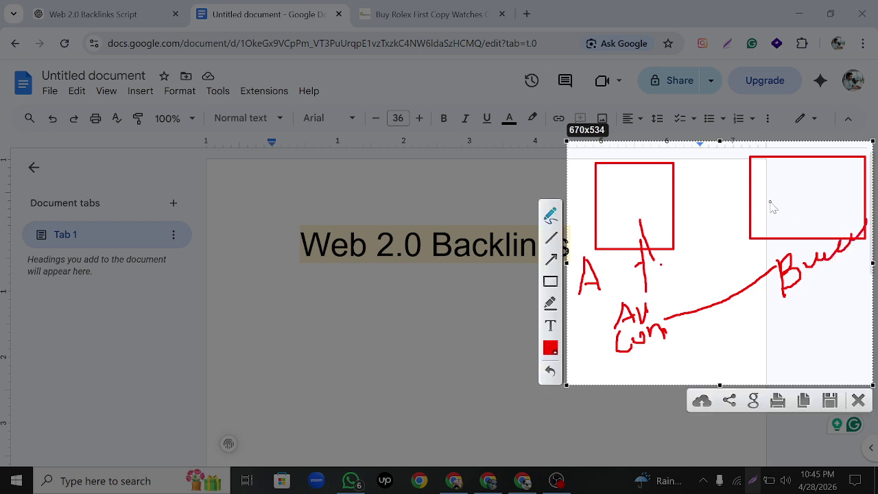
pyautogui.moveTo(771, 197)
pyautogui.mouseDown()
pyautogui.moveTo(771, 214)
pyautogui.moveTo(808, 194)
pyautogui.mouseUp()
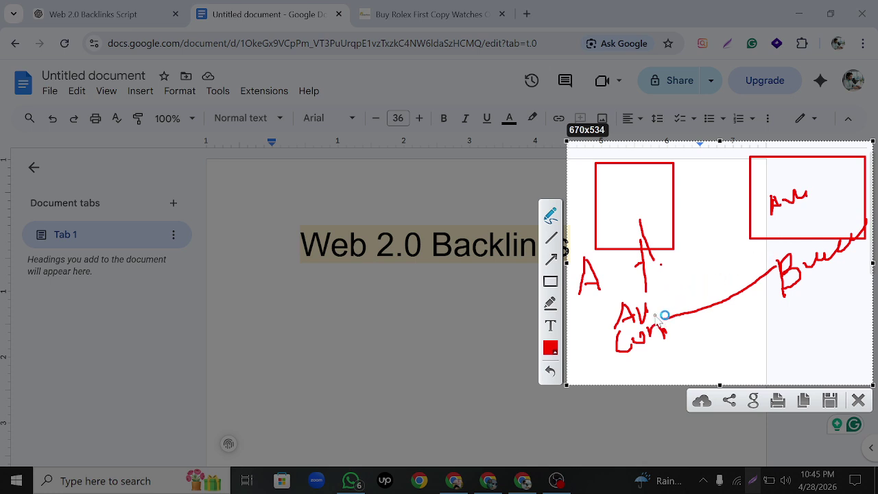
pyautogui.moveTo(651, 307)
pyautogui.mouseDown()
pyautogui.moveTo(740, 259)
pyautogui.moveTo(789, 209)
pyautogui.moveTo(661, 301)
pyautogui.moveTo(807, 218)
pyautogui.mouseUp()
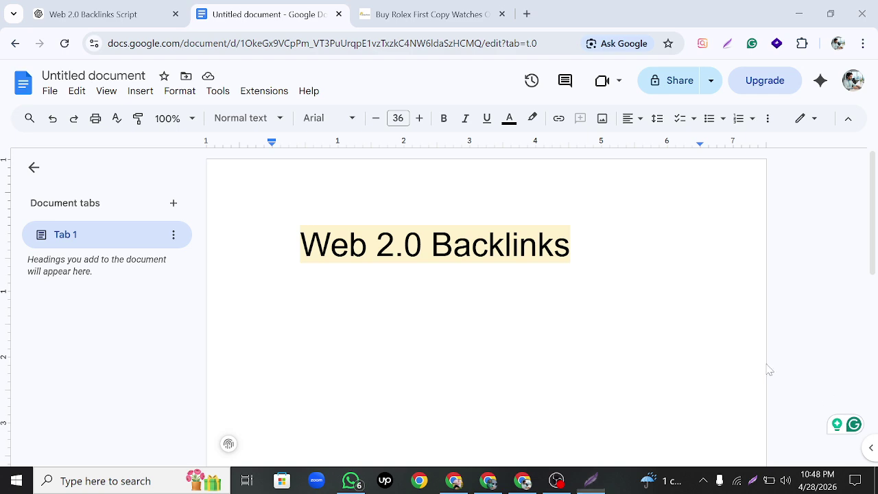
# Start a capture of about 1386 × 653 pixels over the blank page area and draw two red rectangles side by side.
pyautogui.scroll(-2, 768, 366)
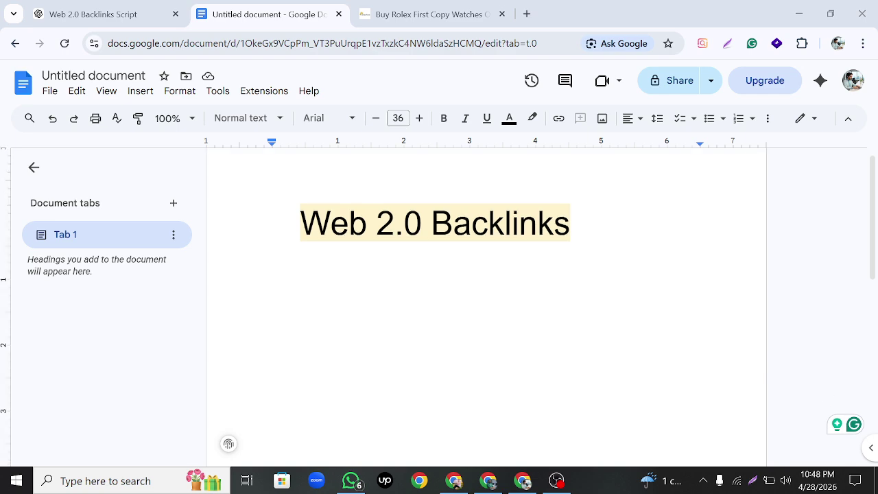
pyautogui.scroll(-2, 486, 305)
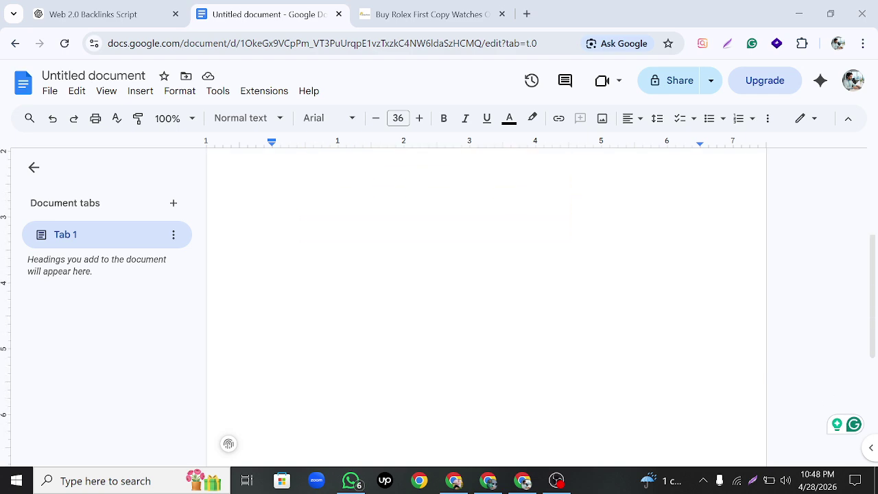
pyautogui.click(754, 479)
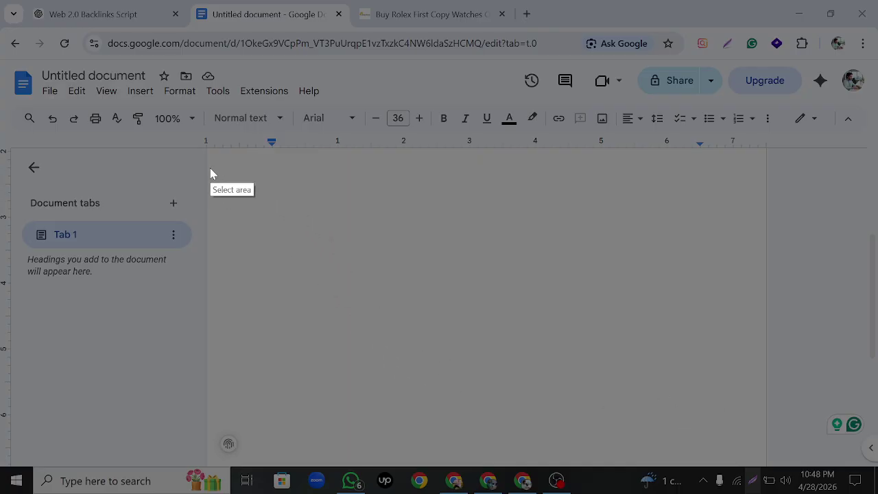
pyautogui.moveTo(209, 167)
pyautogui.mouseDown()
pyautogui.moveTo(406, 268)
pyautogui.moveTo(764, 389)
pyautogui.moveTo(831, 439)
pyautogui.moveTo(840, 464)
pyautogui.mouseUp()
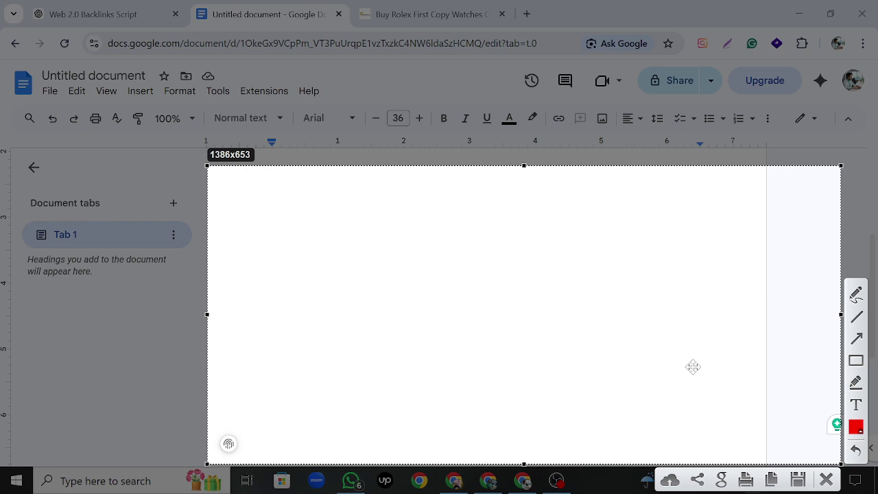
pyautogui.click(855, 362)
pyautogui.moveTo(231, 280); pyautogui.dragTo(341, 348)
pyautogui.moveTo(512, 278)
pyautogui.mouseDown()
pyautogui.moveTo(560, 323)
pyautogui.moveTo(655, 351)
pyautogui.mouseUp()
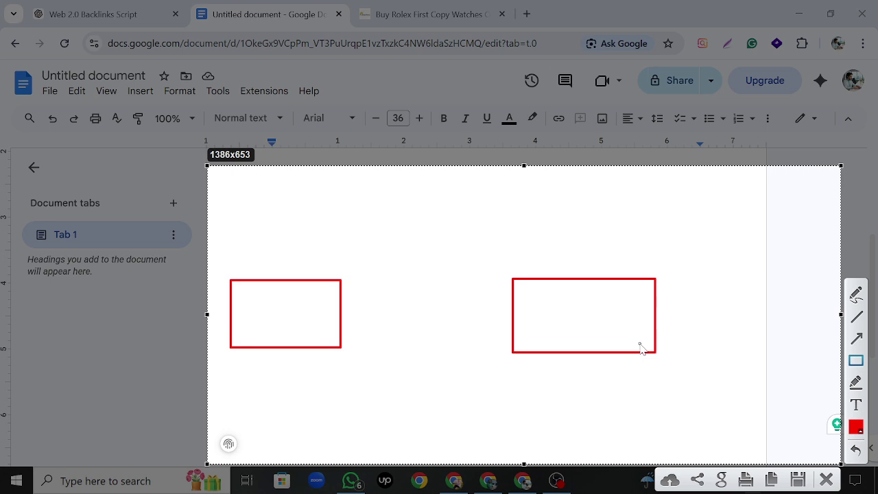
# Mark the first rectangle freehand, draw several linking lines between both rectangles, and discard the capture.
pyautogui.moveTo(276, 357)
pyautogui.mouseDown()
pyautogui.moveTo(277, 375)
pyautogui.moveTo(311, 368)
pyautogui.mouseUp()
pyautogui.moveTo(293, 318)
pyautogui.mouseDown()
pyautogui.moveTo(618, 323)
pyautogui.moveTo(581, 337)
pyautogui.moveTo(638, 332)
pyautogui.mouseUp()
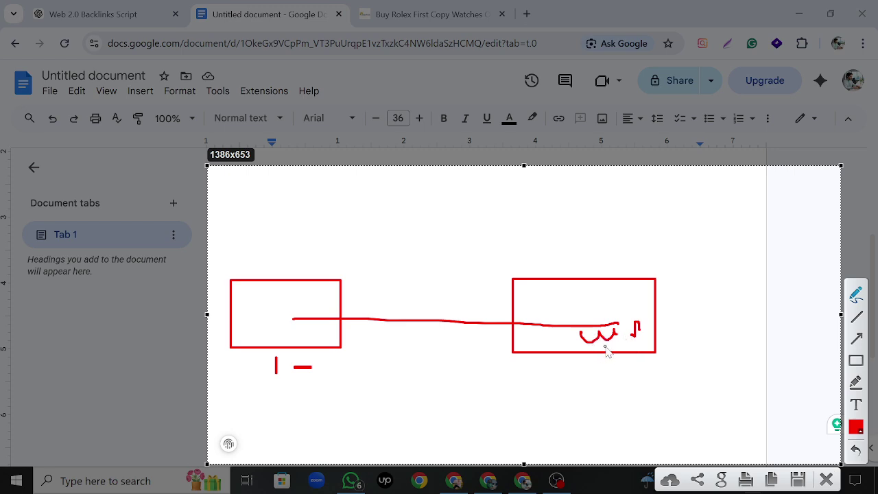
pyautogui.moveTo(589, 298)
pyautogui.mouseDown()
pyautogui.moveTo(595, 347)
pyautogui.moveTo(622, 319)
pyautogui.moveTo(621, 294)
pyautogui.moveTo(288, 303)
pyautogui.mouseUp()
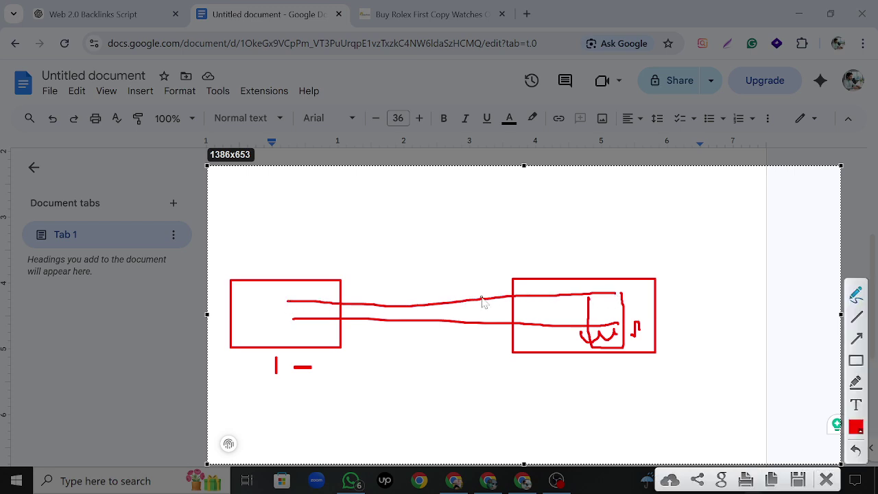
pyautogui.moveTo(575, 287); pyautogui.dragTo(297, 316)
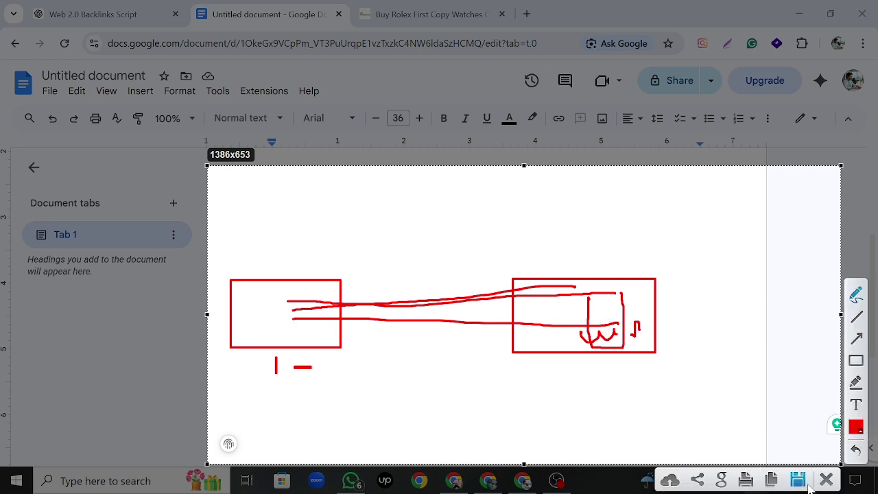
pyautogui.click(823, 482)
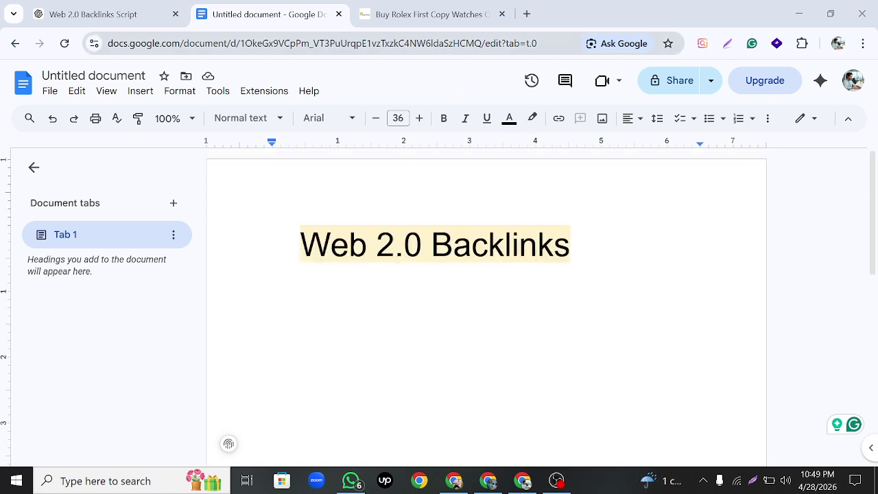
# Look through the product listing on LuxuryTown's Rolex First Copy Watches category page.
pyautogui.click(430, 17)
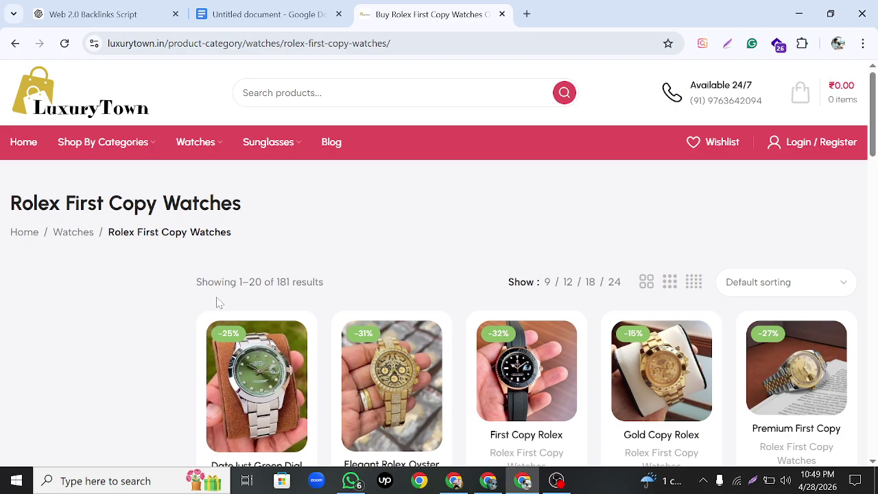
pyautogui.scroll(-7, 218, 303)
pyautogui.scroll(4, 219, 302)
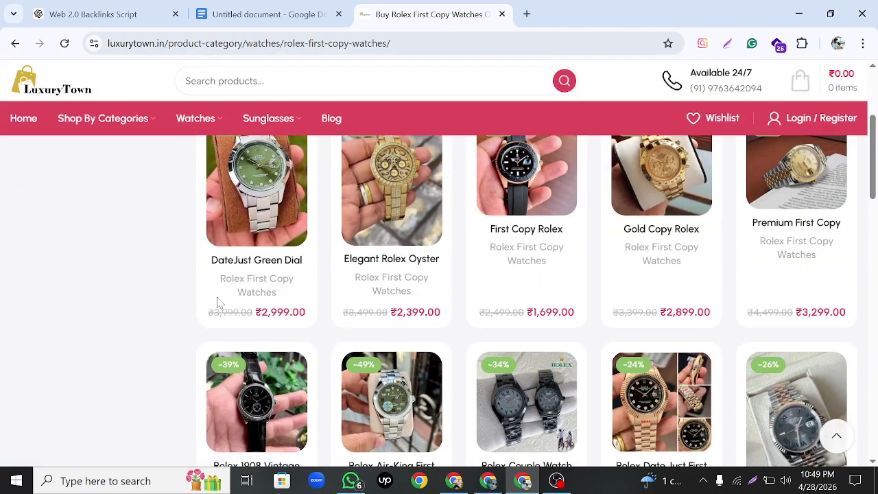
pyautogui.scroll(3, 218, 302)
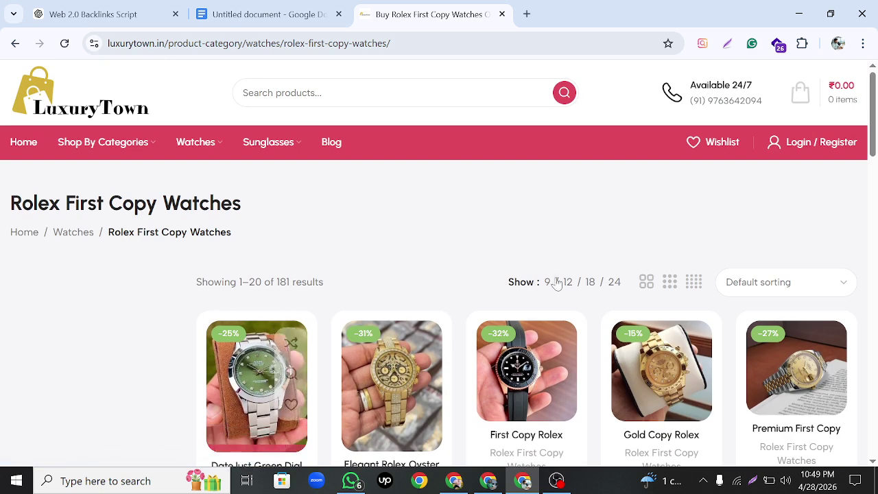
# Open a new browser tab and copy the Web 2.0 Backlinks heading from the document.
pyautogui.click(527, 15)
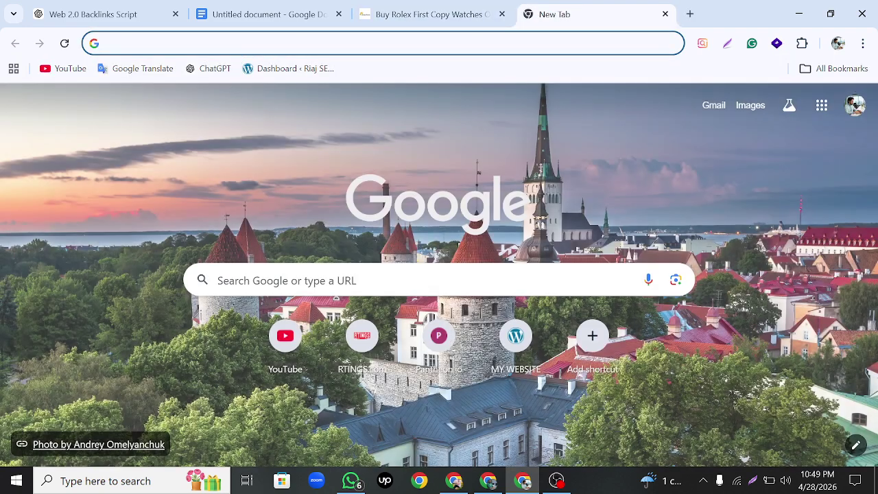
pyautogui.click(247, 43)
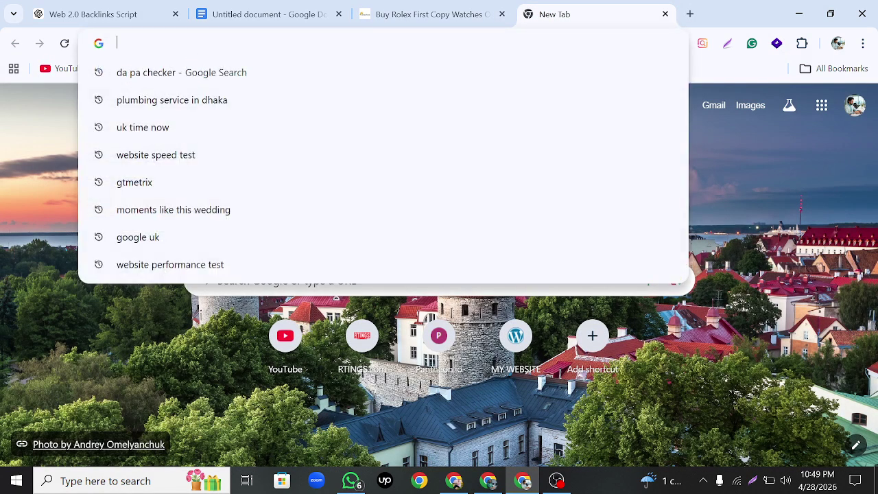
pyautogui.click(382, 19)
pyautogui.click(268, 15)
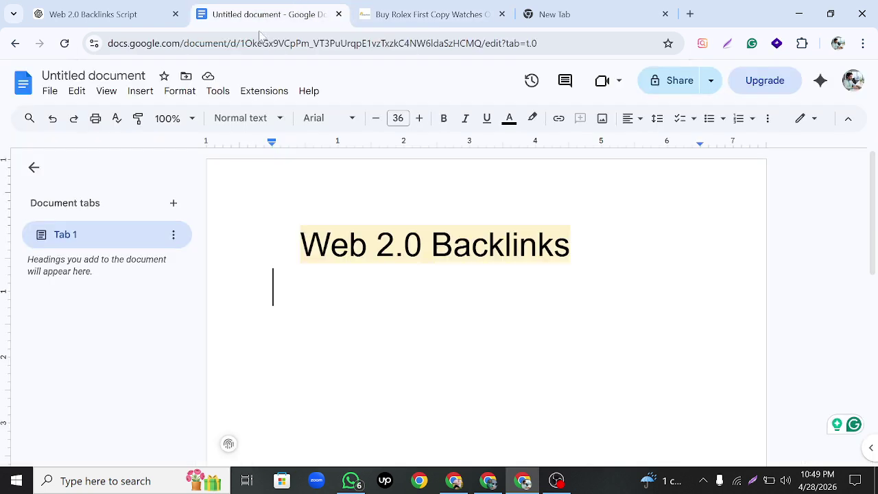
pyautogui.moveTo(299, 244); pyautogui.dragTo(569, 245)
pyautogui.rightClick(548, 245)
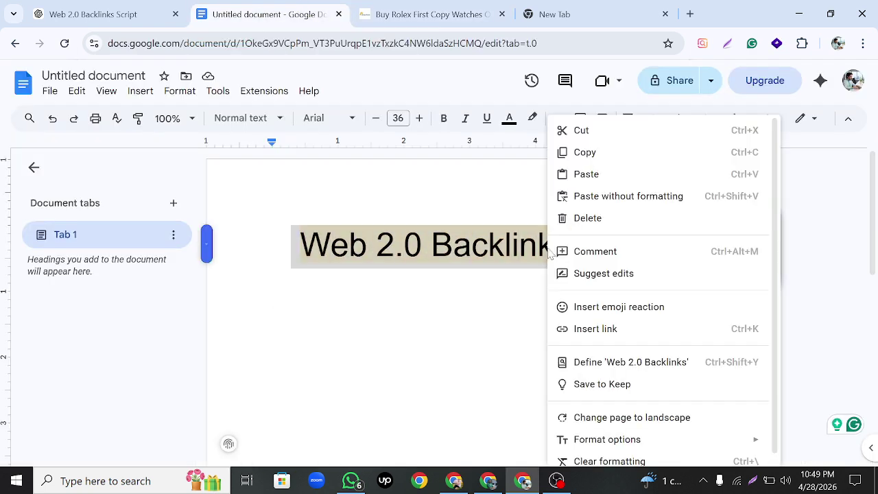
pyautogui.click(584, 152)
# Search Google in the new tab for "Web 2.0 Backlinks list", using the copied heading.
pyautogui.click(428, 15)
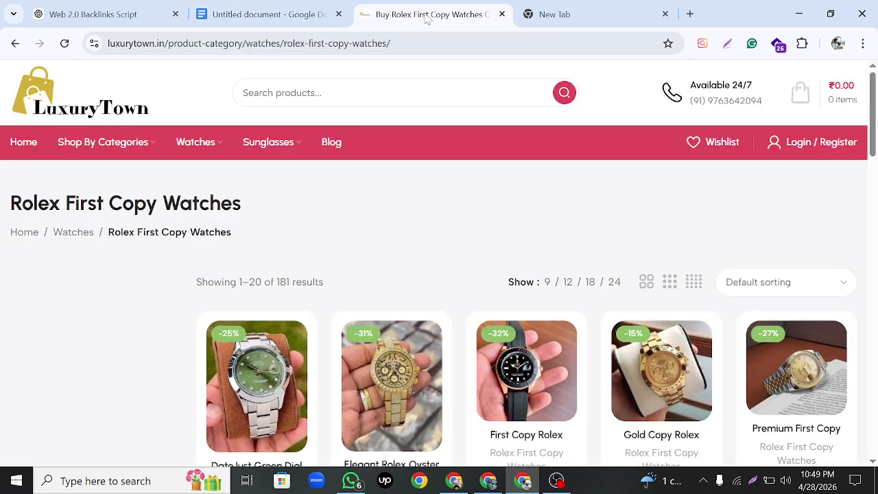
pyautogui.click(573, 13)
pyautogui.rightClick(205, 45)
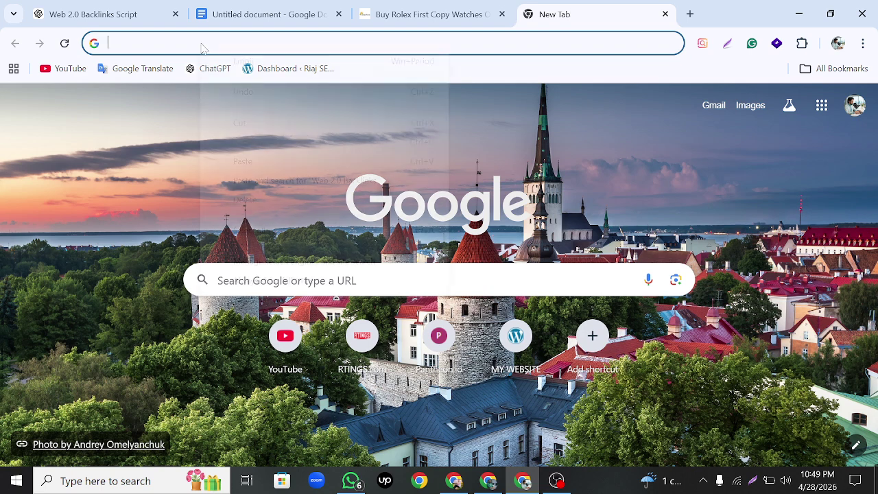
pyautogui.click(234, 160)
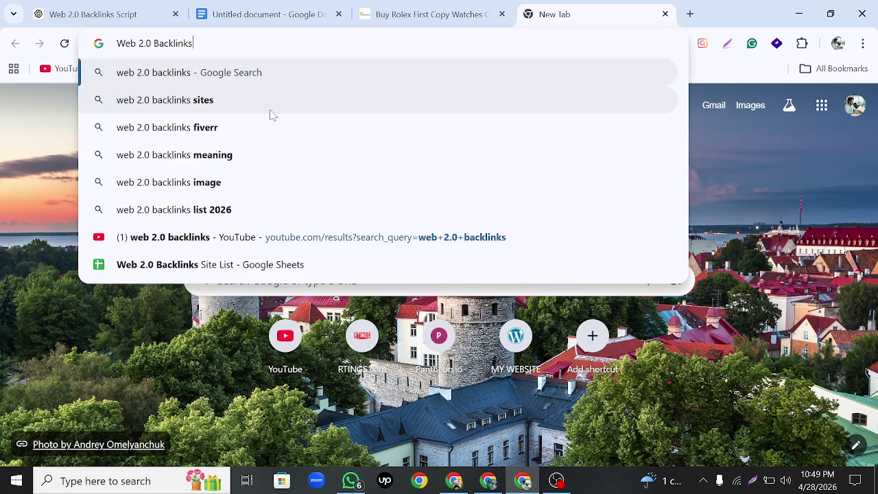
pyautogui.write('li')
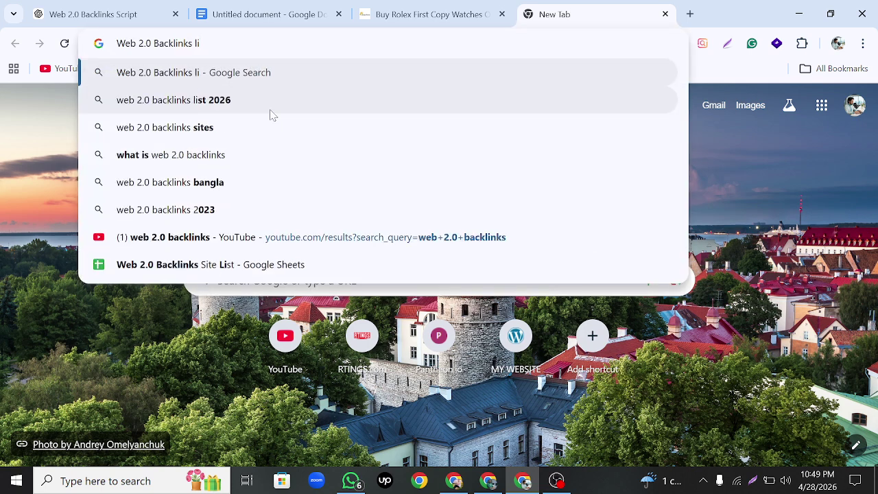
pyautogui.write('st')
pyautogui.press('Return')
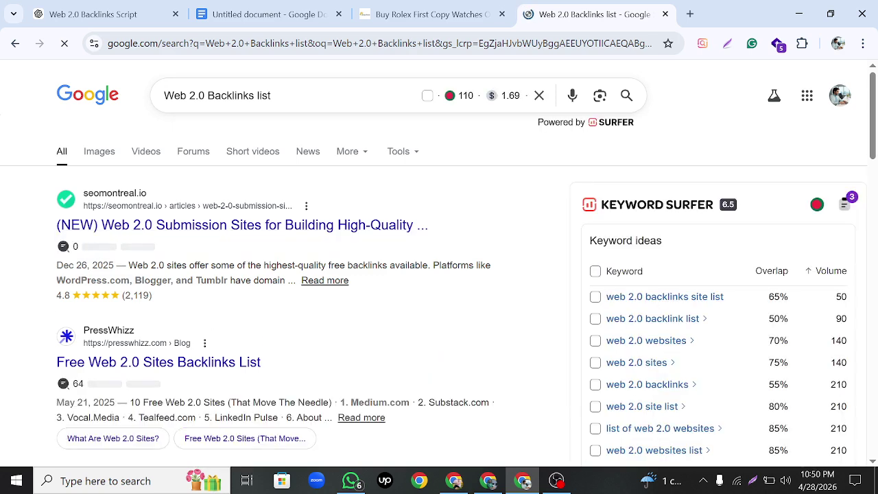
# Look through the Google results for "Web 2.0 Backlinks list" for pages offering Web 2.0 site lists.
pyautogui.scroll(-1, 102, 304)
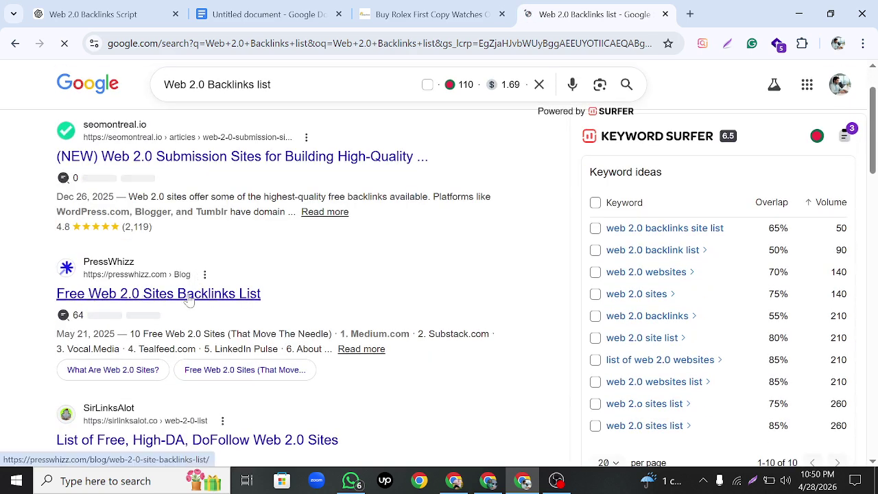
pyautogui.scroll(-2, 112, 312)
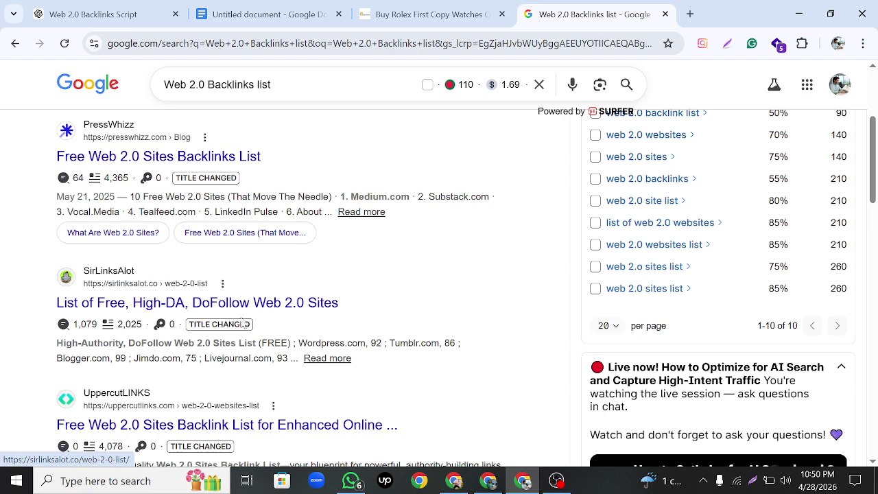
pyautogui.scroll(-3, 298, 328)
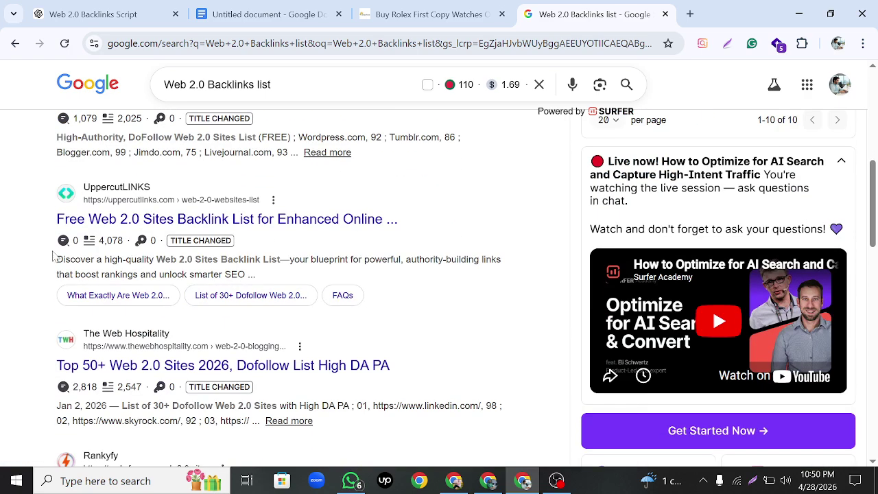
pyautogui.scroll(-2, 176, 245)
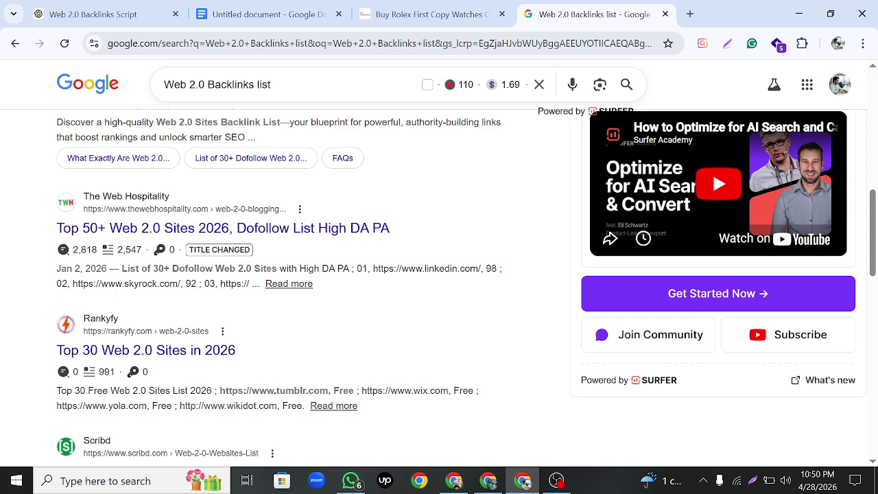
pyautogui.scroll(-2, 609, 236)
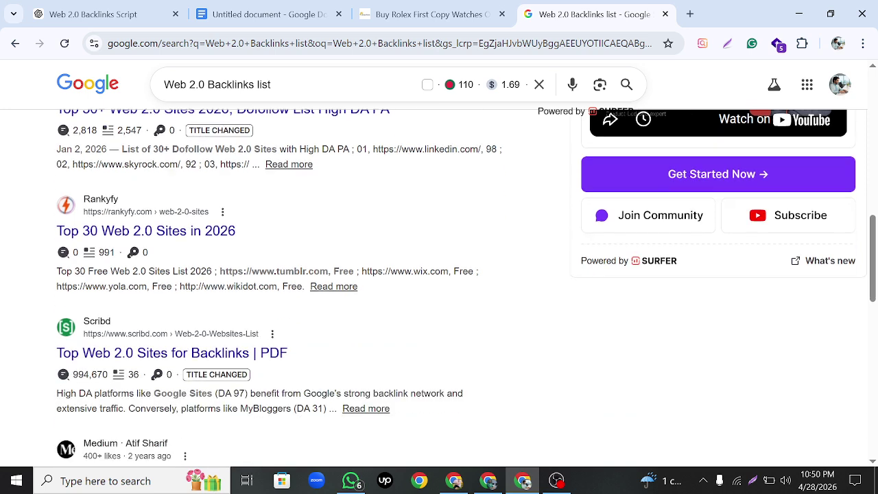
pyautogui.scroll(8, 610, 237)
pyautogui.scroll(2, 154, 254)
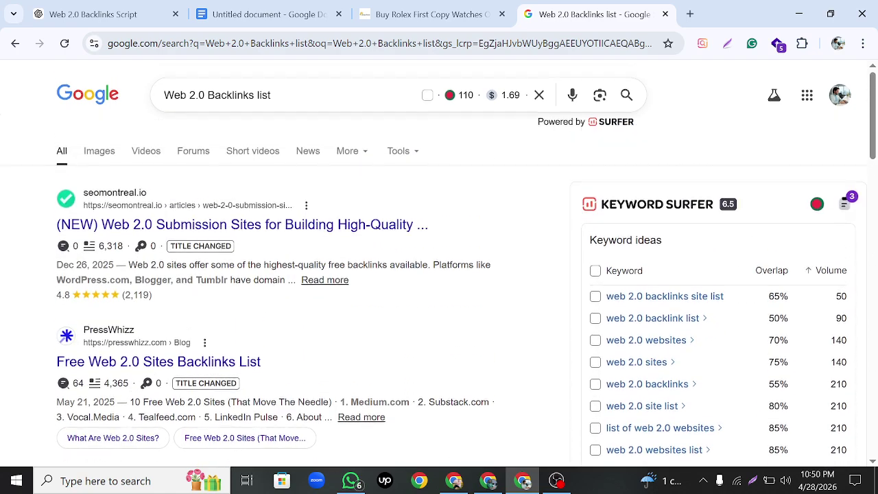
pyautogui.scroll(-3, 154, 254)
pyautogui.scroll(-1, 154, 253)
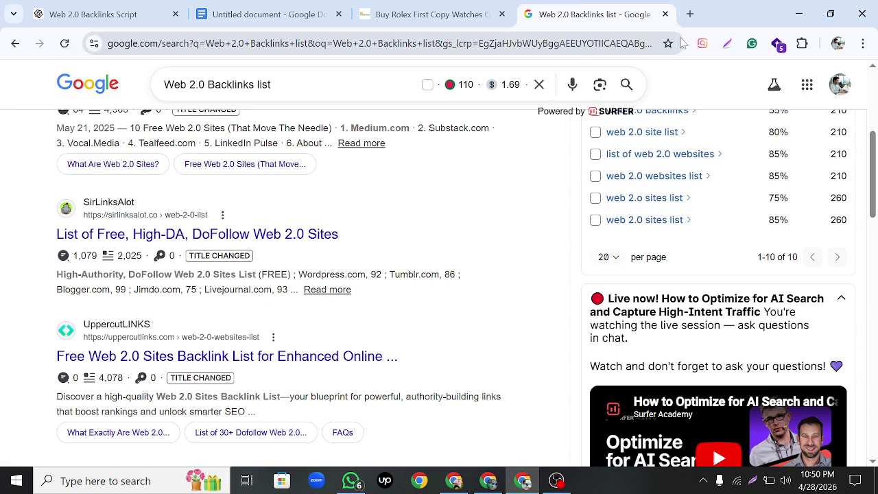
# Open a new browser tab and look through the Google apps available from it.
pyautogui.click(689, 14)
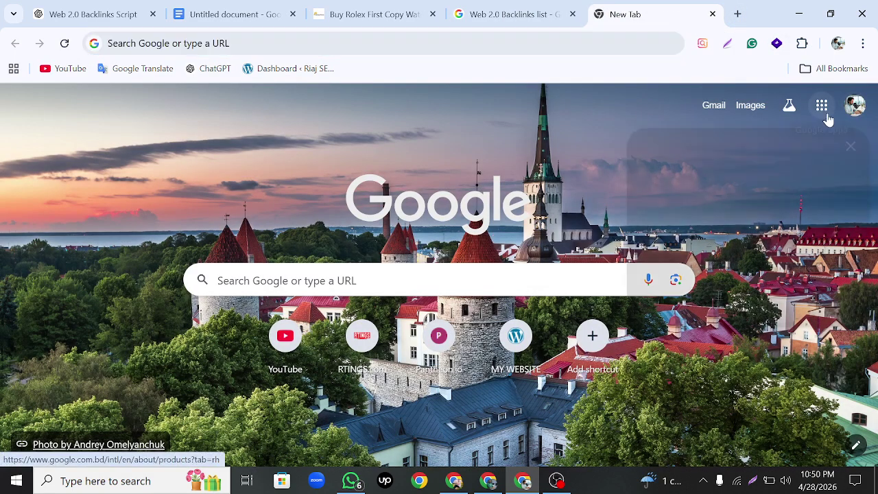
pyautogui.click(821, 105)
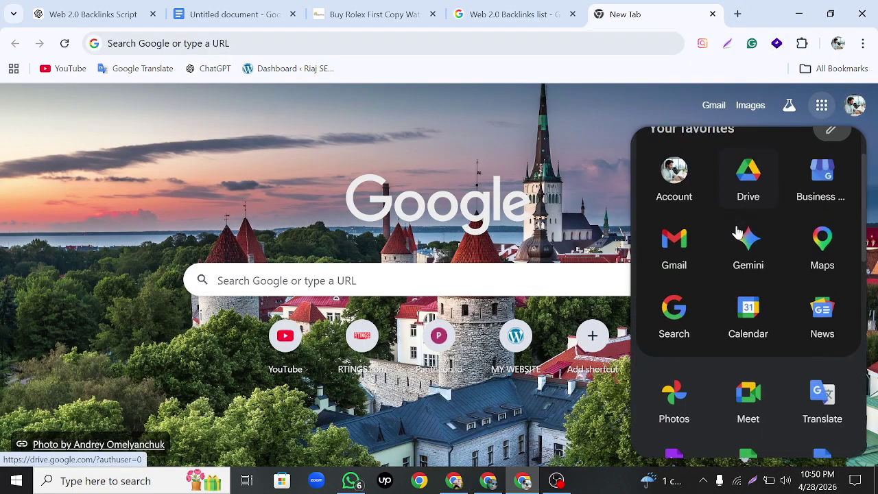
pyautogui.scroll(-2, 747, 274)
pyautogui.scroll(2, 747, 274)
pyautogui.scroll(1, 748, 274)
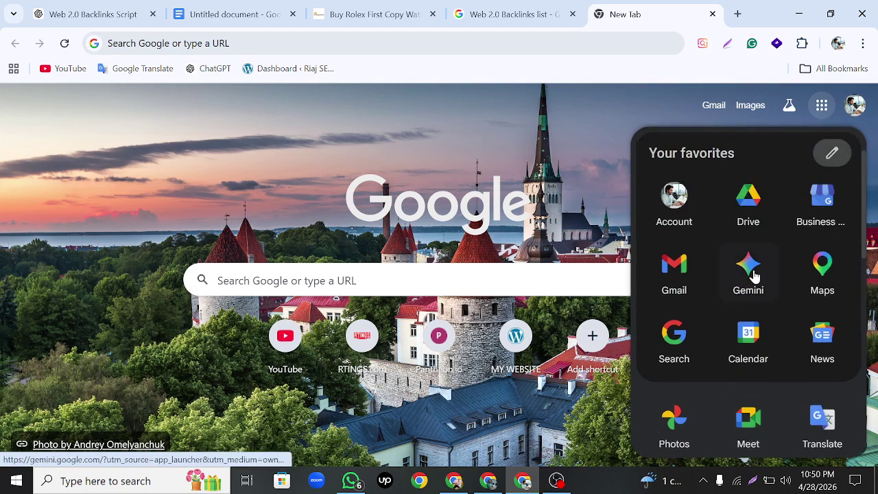
pyautogui.click(862, 43)
pyautogui.moveTo(736, 193)
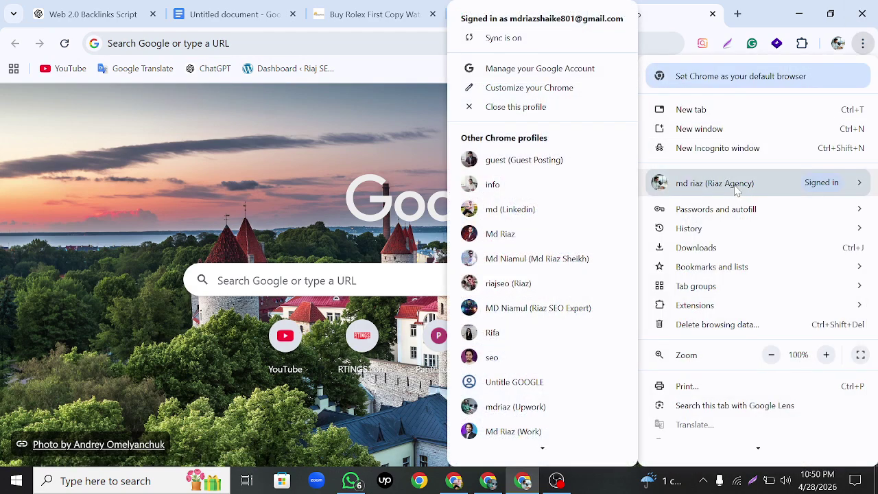
pyautogui.click(350, 146)
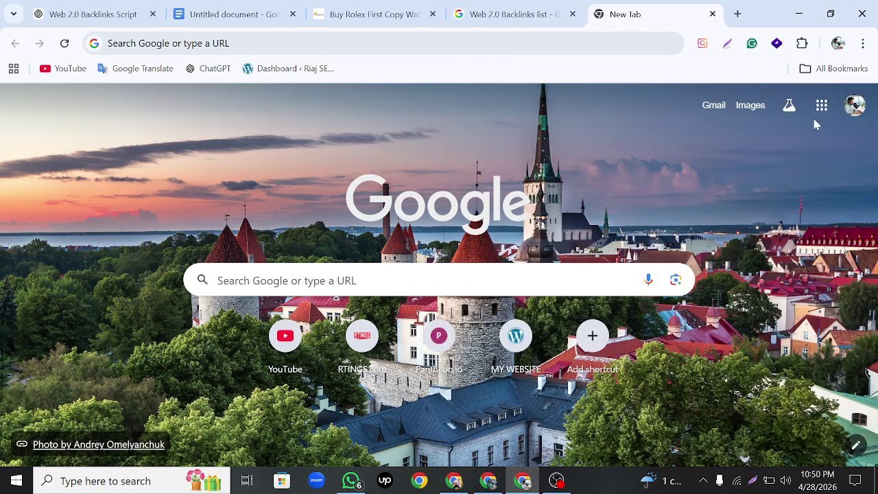
# Go to Google Sheets and open the Web 2.0 Backlinks Site List spreadsheet.
pyautogui.click(820, 107)
pyautogui.scroll(-3, 748, 291)
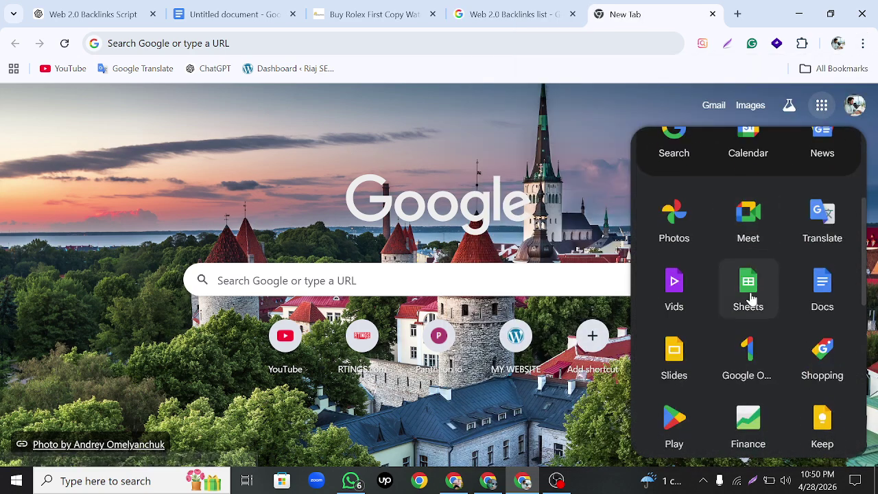
pyautogui.click(750, 295)
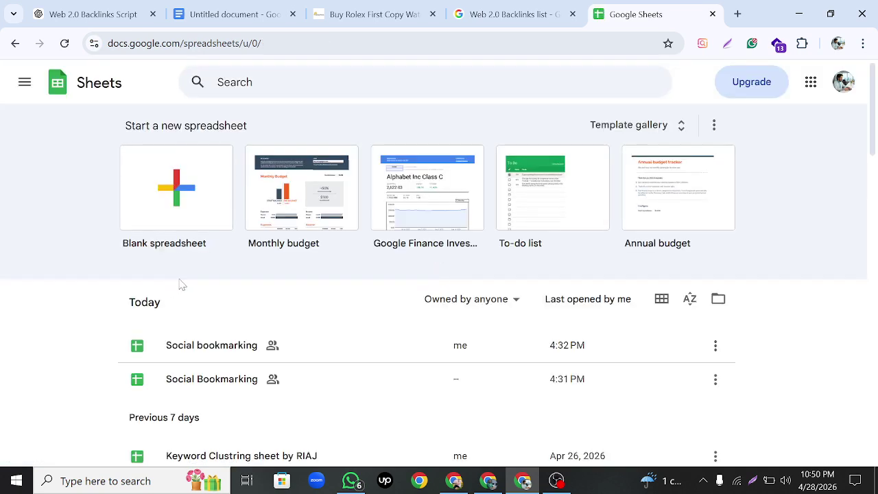
pyautogui.scroll(-2, 219, 274)
pyautogui.scroll(-4, 233, 272)
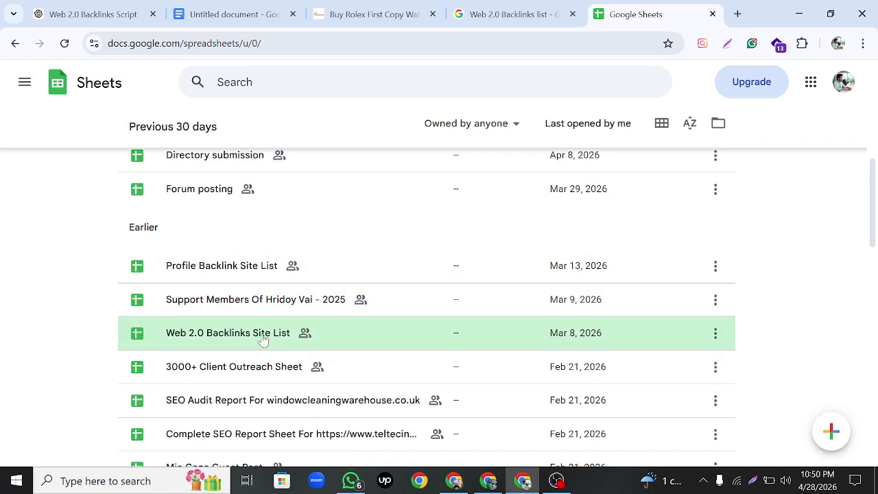
pyautogui.click(243, 342)
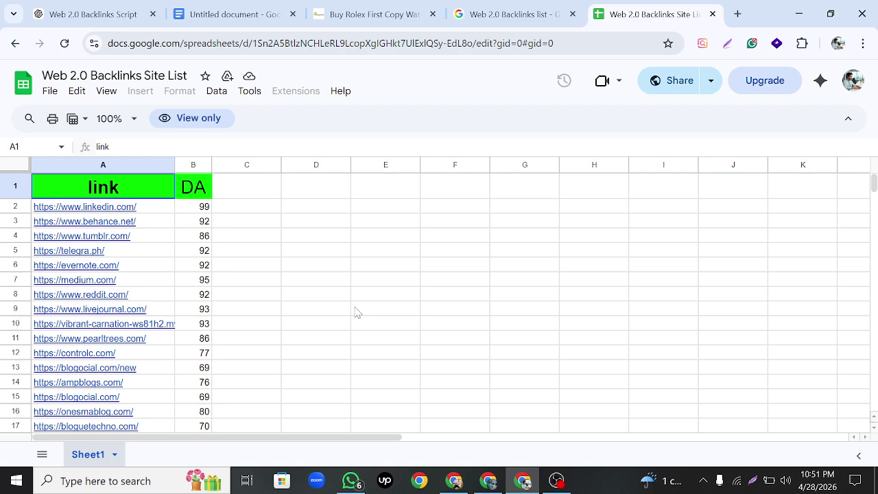
# Examine the site links and DA column in the spreadsheet, previewing blogocial.com, ampblogs.com and other listed sites.
pyautogui.scroll(-3, 356, 312)
pyautogui.scroll(3, 354, 312)
pyautogui.moveTo(36, 212)
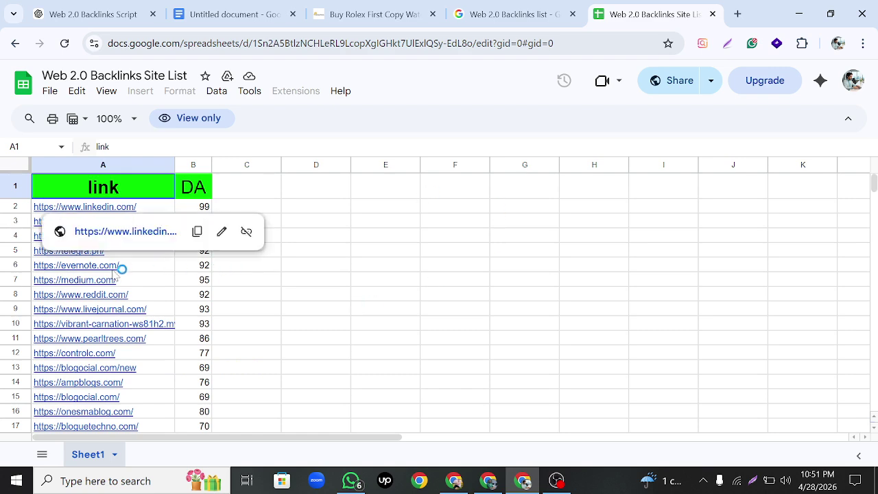
pyautogui.click(442, 295)
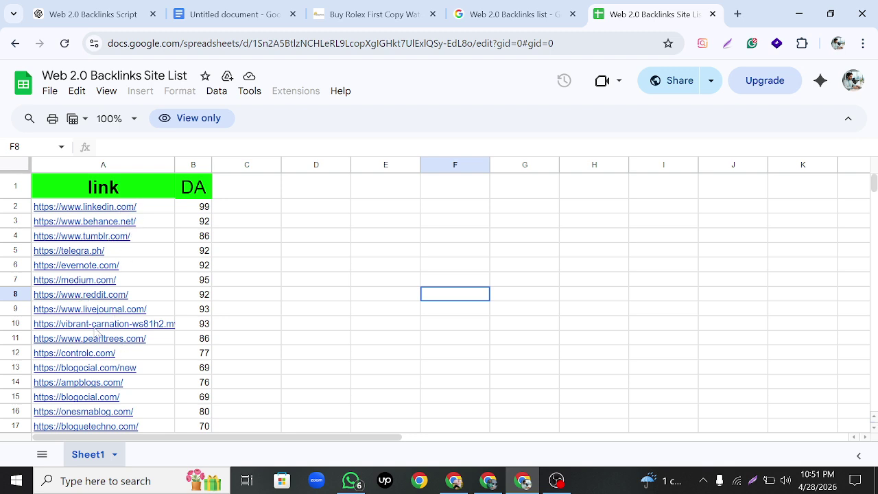
pyautogui.scroll(-2, 131, 329)
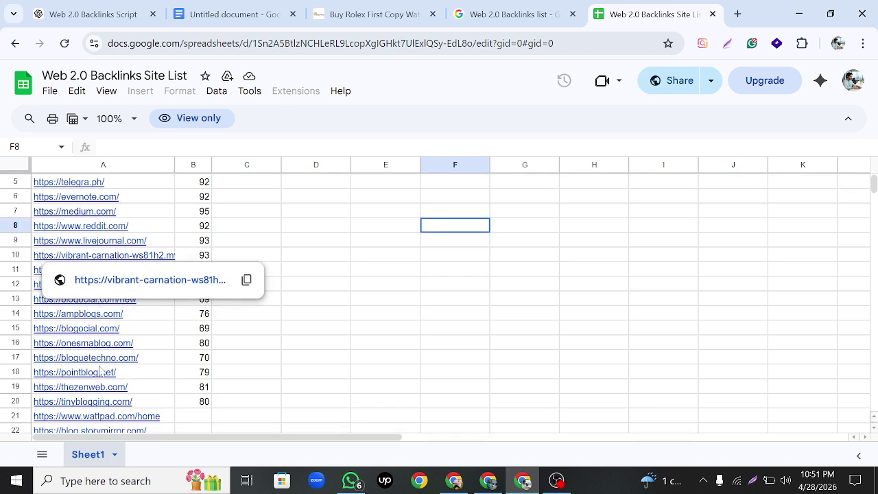
pyautogui.click(105, 330)
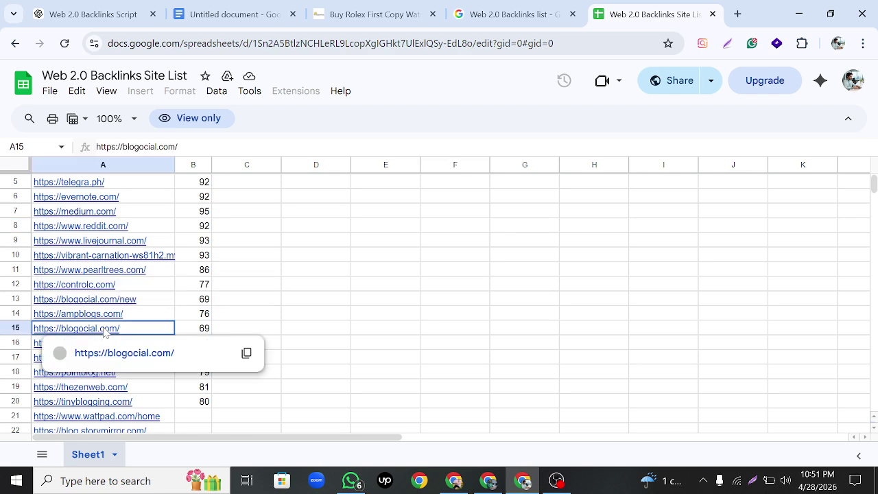
pyautogui.click(93, 229)
pyautogui.click(63, 315)
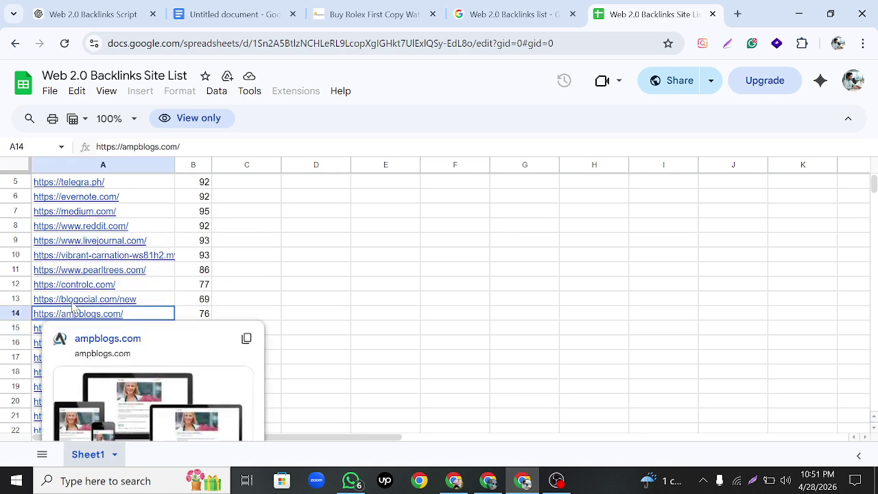
pyautogui.click(87, 271)
pyautogui.scroll(2, 120, 258)
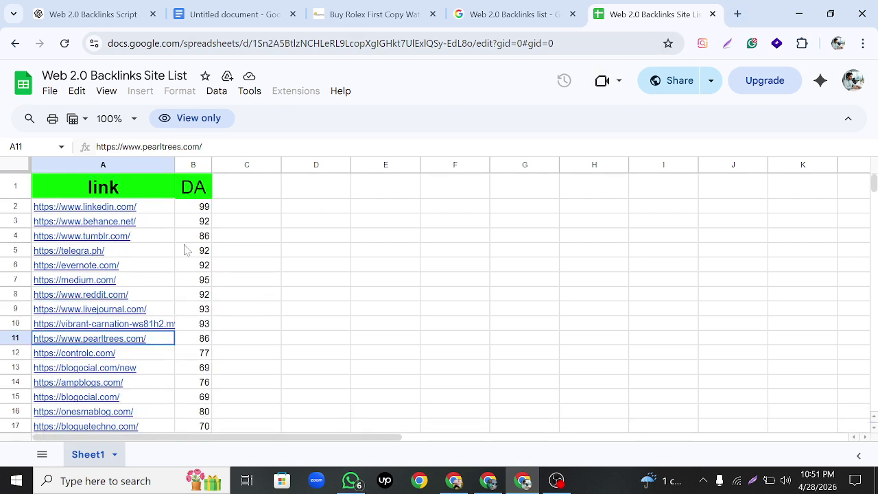
# Return to the "Web 2.0 Backlinks list" search results and close the spreadsheet's tab.
pyautogui.click(519, 21)
pyautogui.scroll(3, 327, 279)
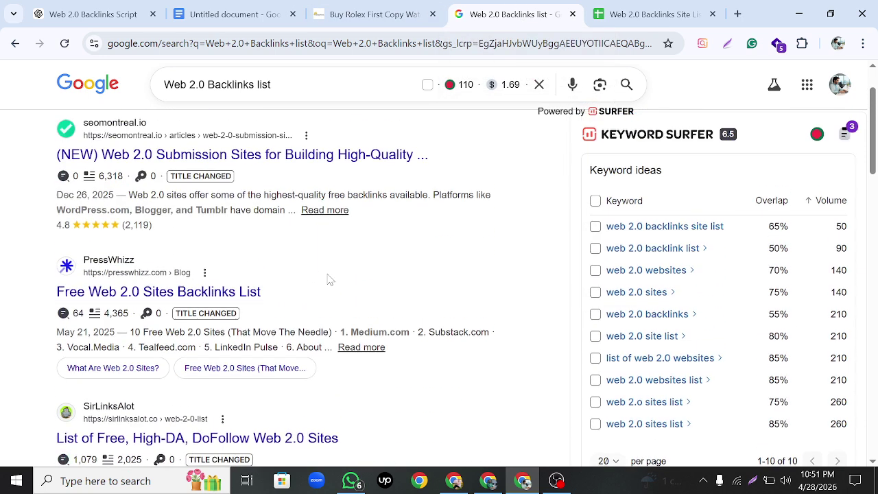
pyautogui.scroll(1, 327, 279)
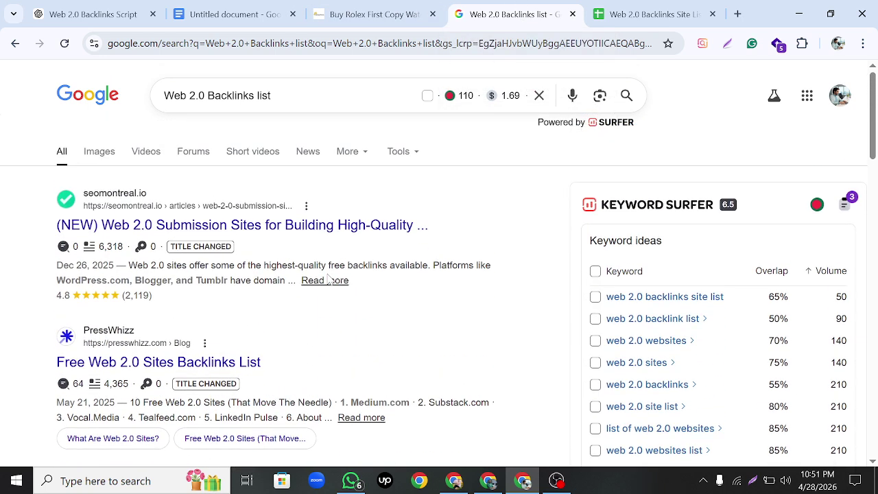
pyautogui.click(648, 13)
pyautogui.click(482, 11)
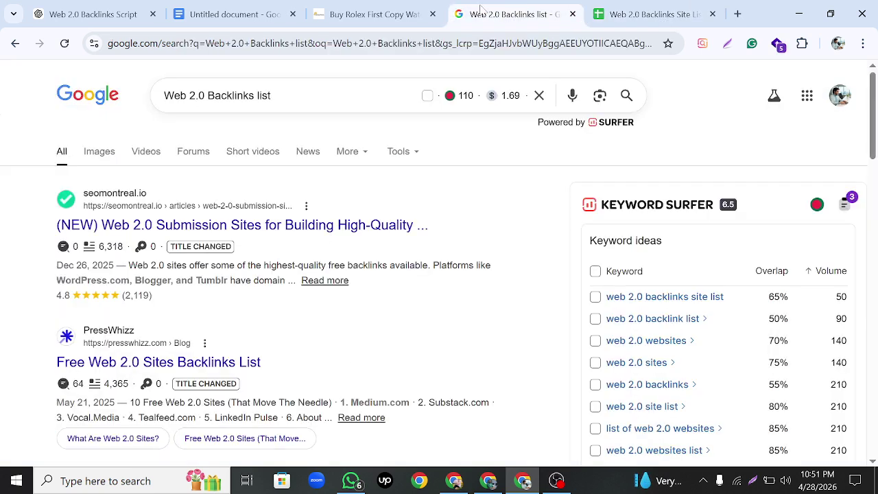
pyautogui.click(712, 14)
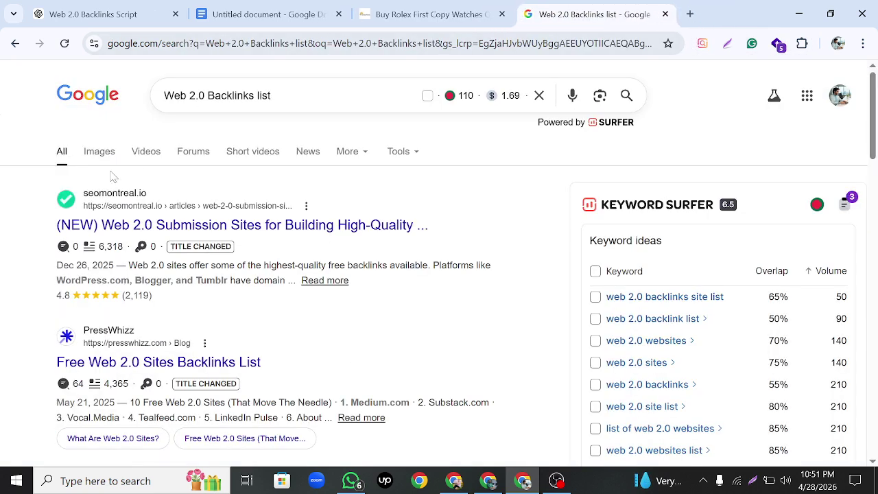
# Open The Web Hospitality's search result "Top 50+ Web 2.0 Sites 2026, Dofollow List High DA PA".
pyautogui.scroll(-5, 172, 212)
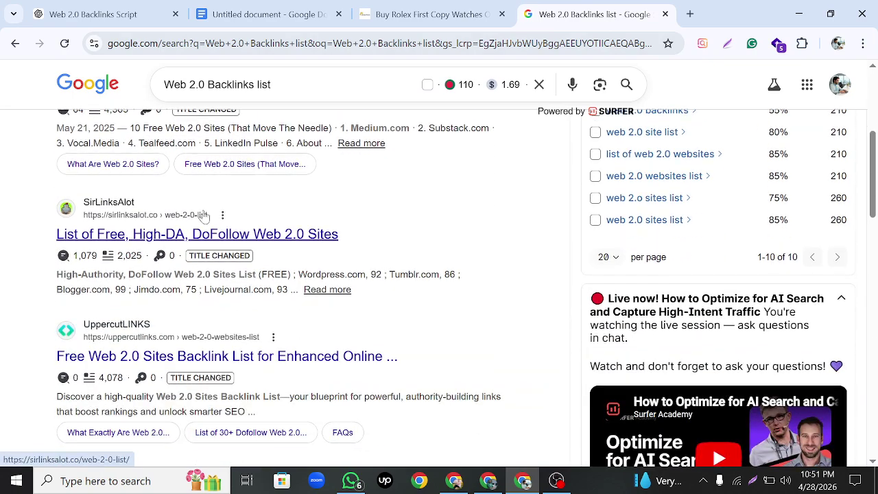
pyautogui.scroll(-1, 204, 215)
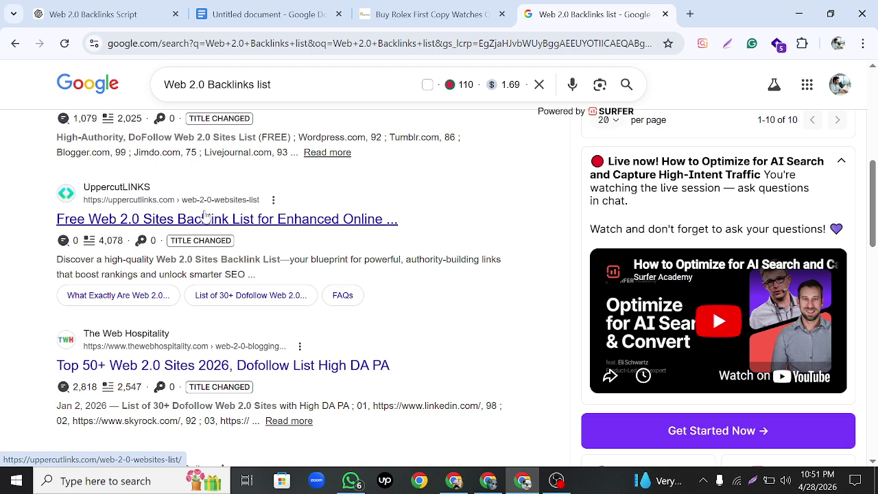
pyautogui.scroll(-2, 166, 233)
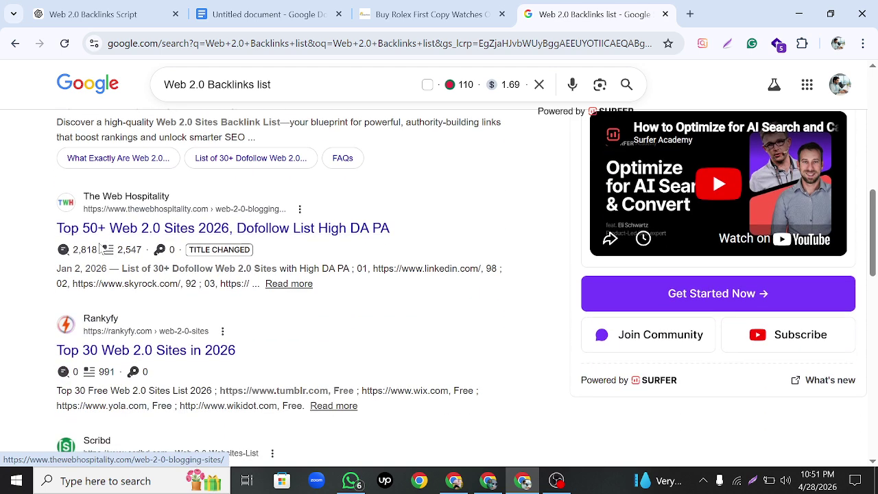
pyautogui.click(100, 233)
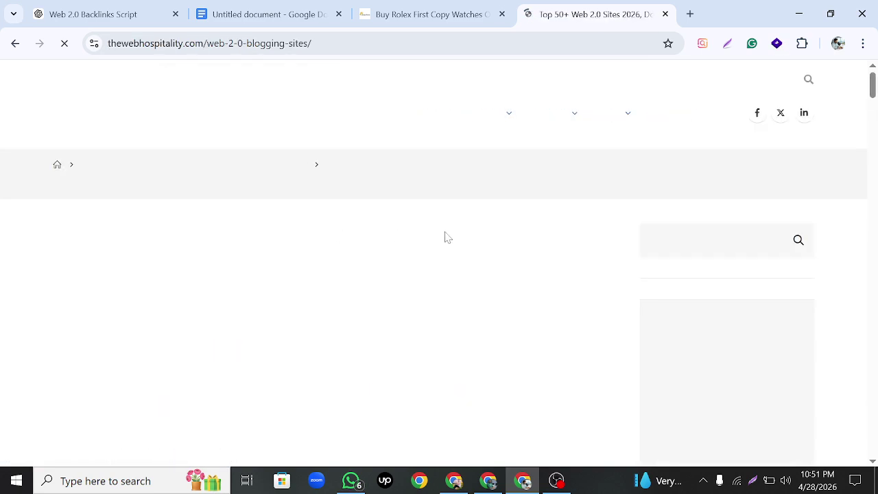
# Look through the article down to its table of Web 2.0 submission websites with DA, PA and dofollow status.
pyautogui.scroll(-3, 617, 307)
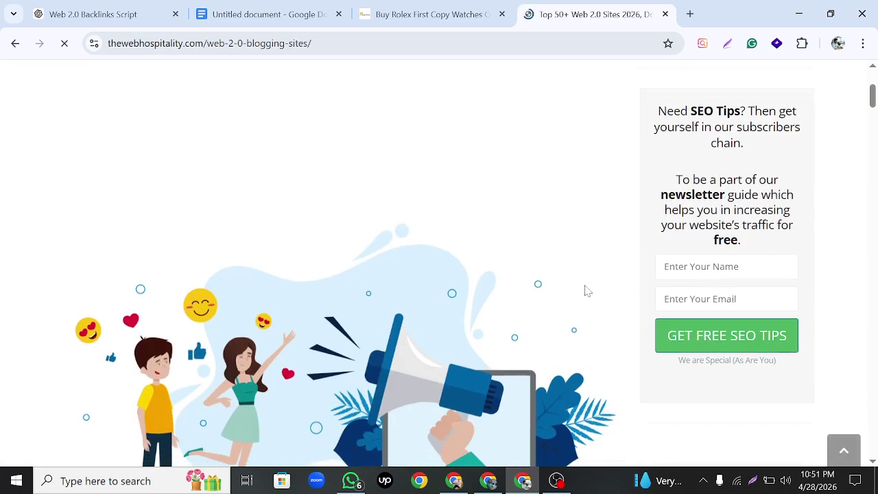
pyautogui.scroll(-10, 585, 290)
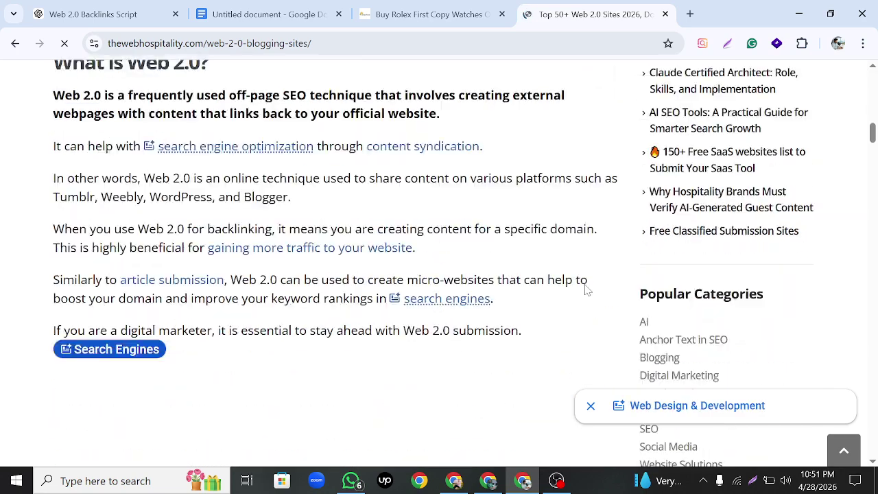
pyautogui.scroll(-10, 585, 290)
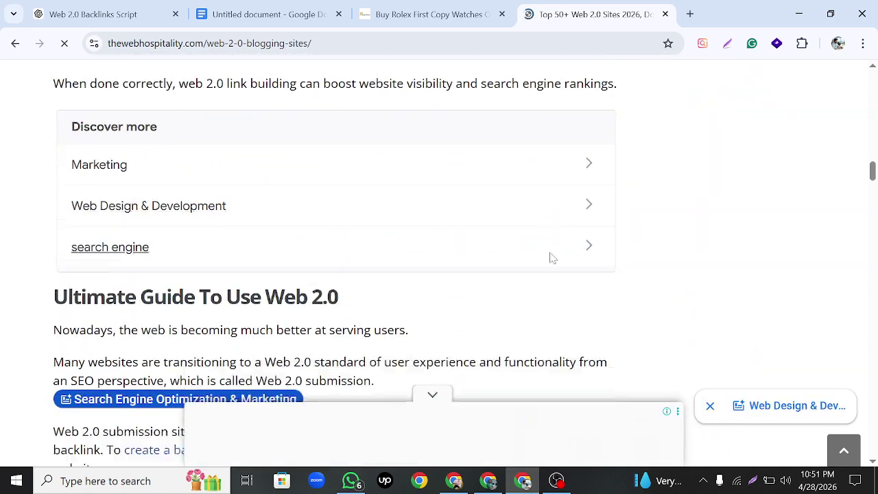
pyautogui.scroll(-10, 550, 256)
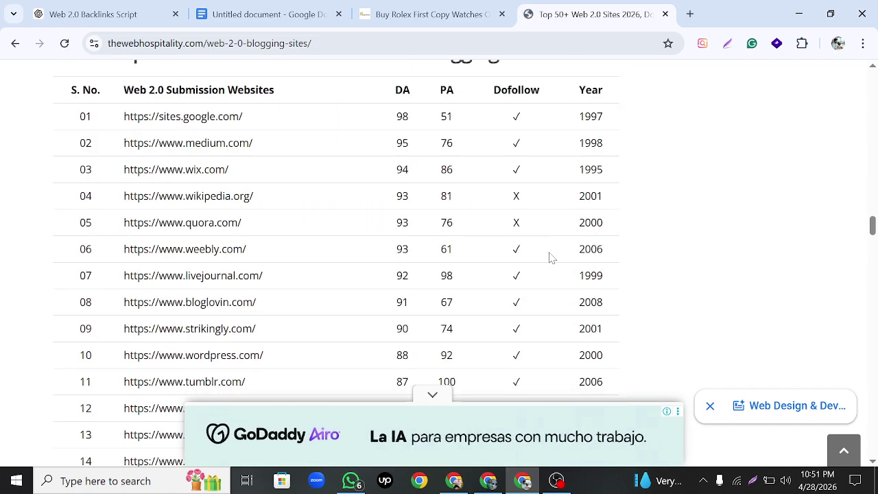
pyautogui.scroll(-5, 254, 188)
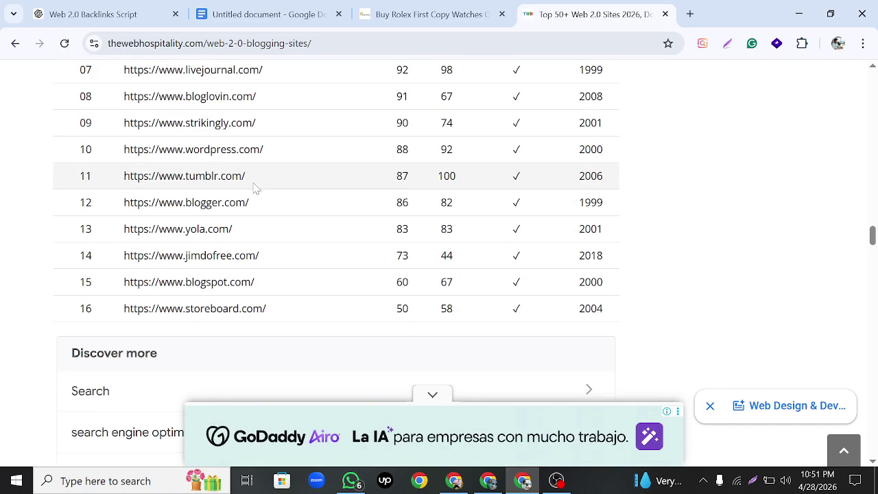
pyautogui.scroll(6, 249, 241)
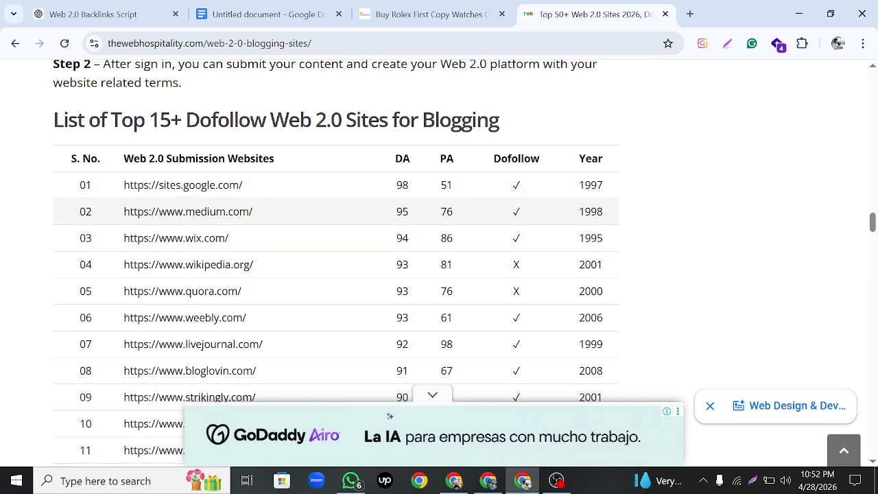
pyautogui.moveTo(123, 217); pyautogui.dragTo(249, 213)
pyautogui.scroll(1, 240, 218)
pyautogui.rightClick(240, 218)
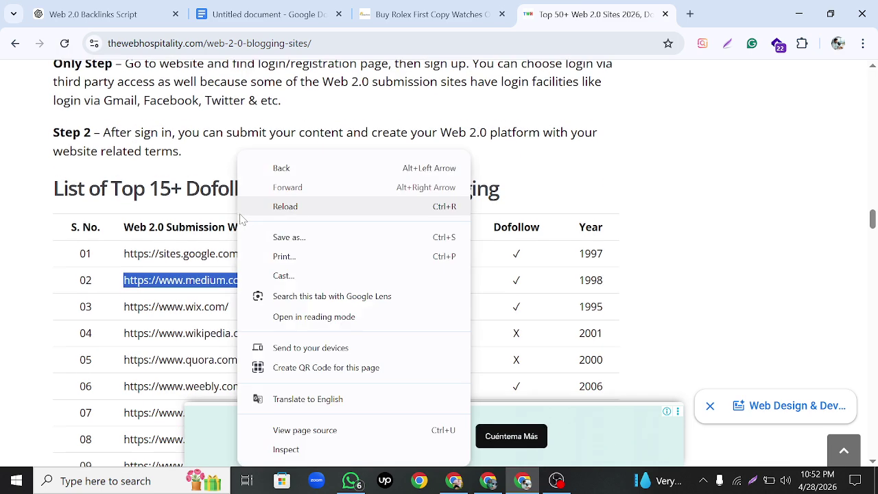
pyautogui.rightClick(203, 277)
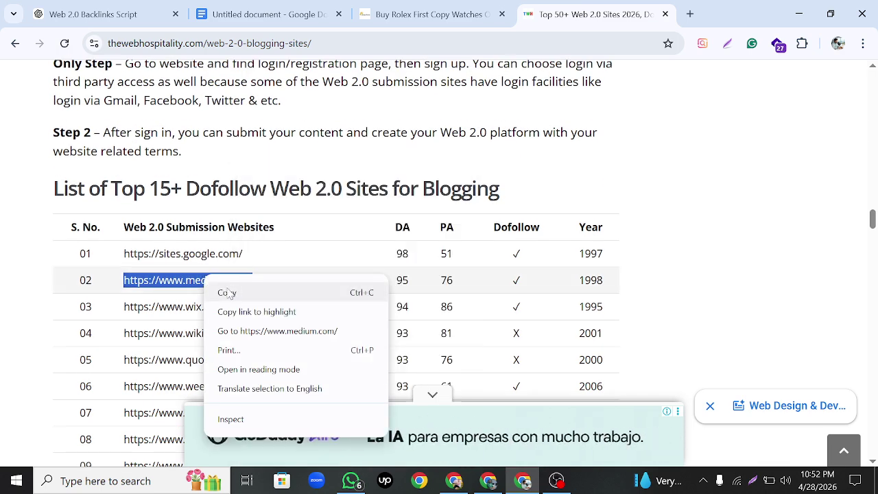
pyautogui.click(226, 292)
# Open the copied Medium address in a new tab and dismiss the Google sign-in prompt.
pyautogui.click(690, 14)
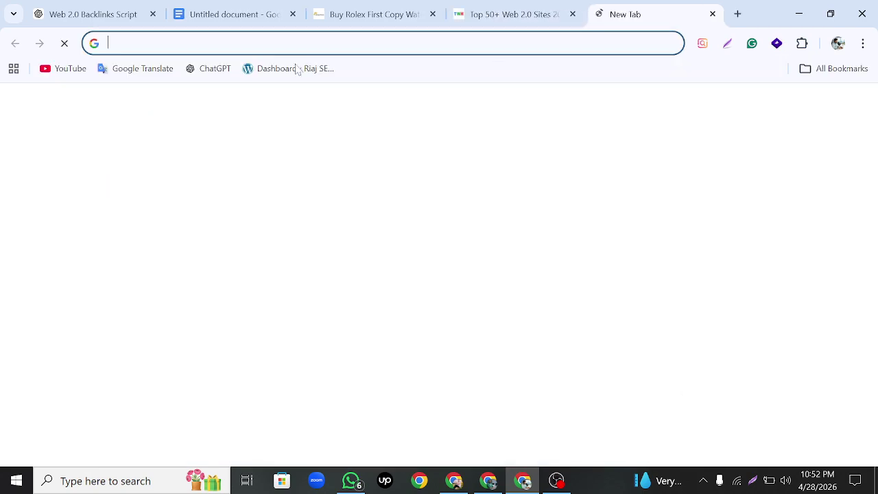
pyautogui.rightClick(294, 43)
pyautogui.press('Escape')
pyautogui.hotkey('ctrl', 'v')
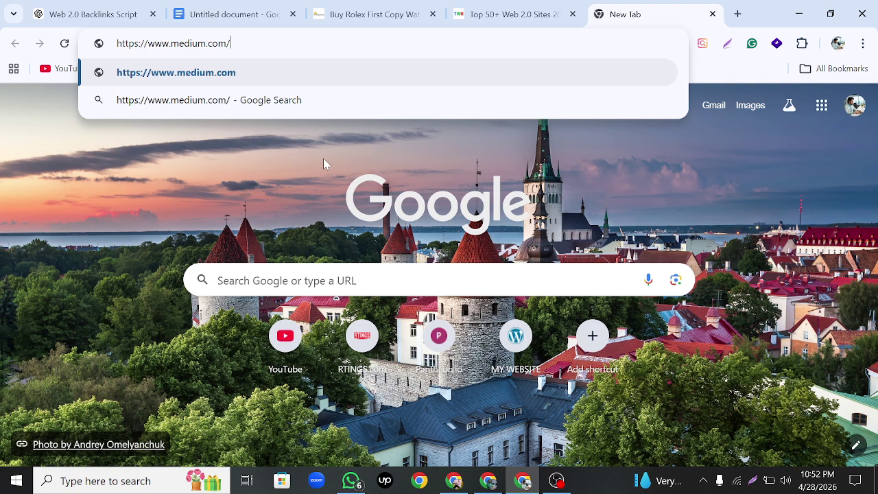
pyautogui.press('Return')
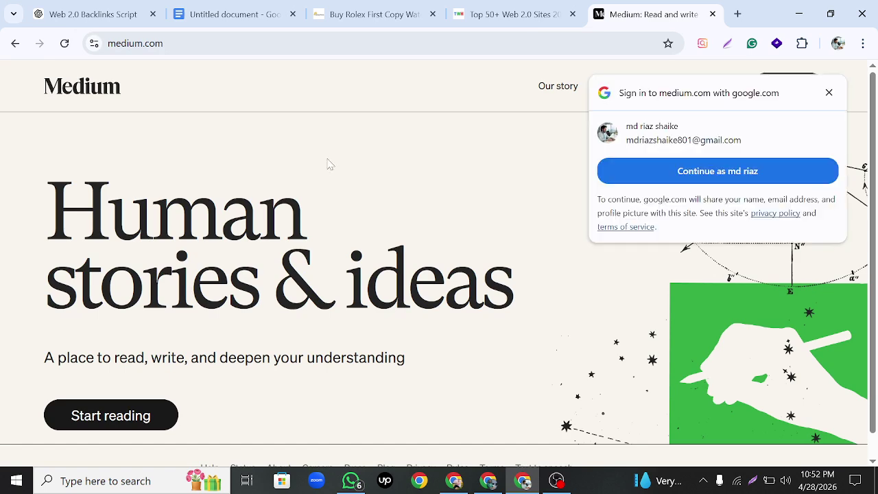
pyautogui.click(829, 92)
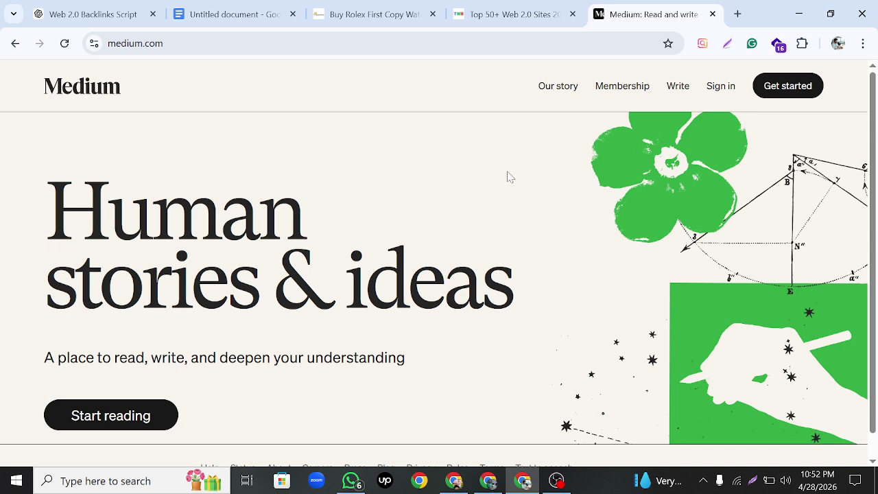
pyautogui.click(513, 14)
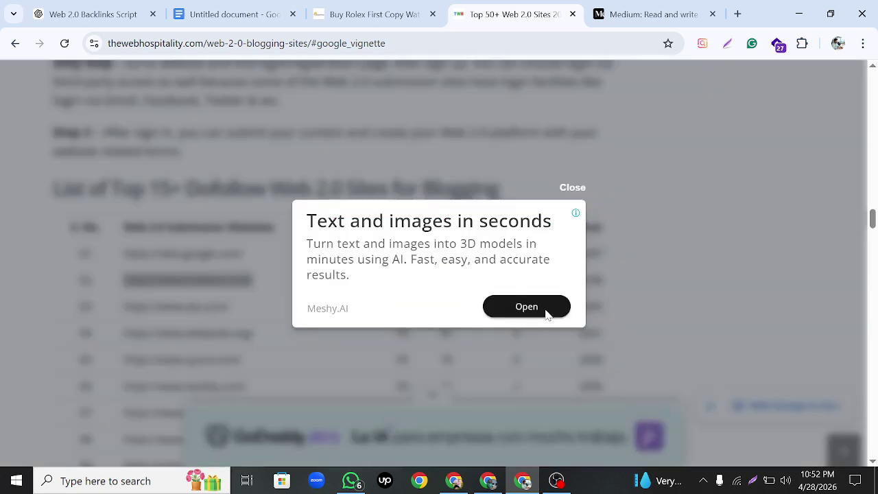
pyautogui.click(580, 190)
pyautogui.scroll(-2, 295, 319)
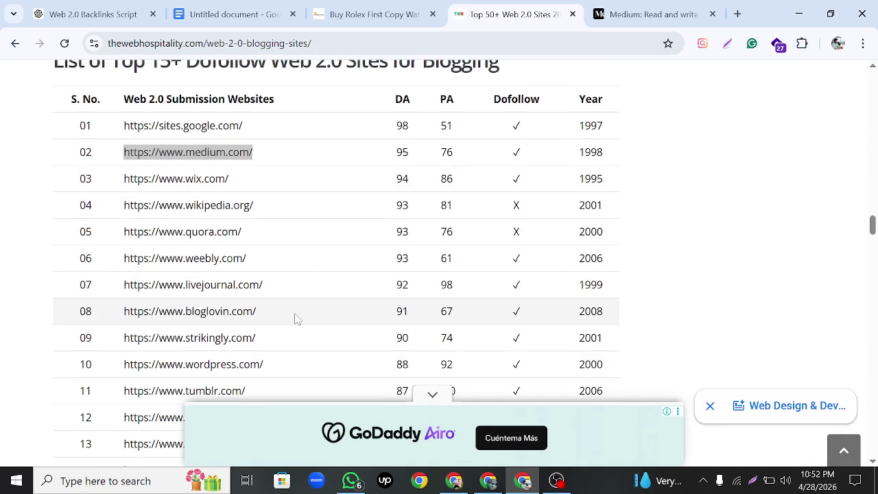
pyautogui.scroll(-1, 226, 288)
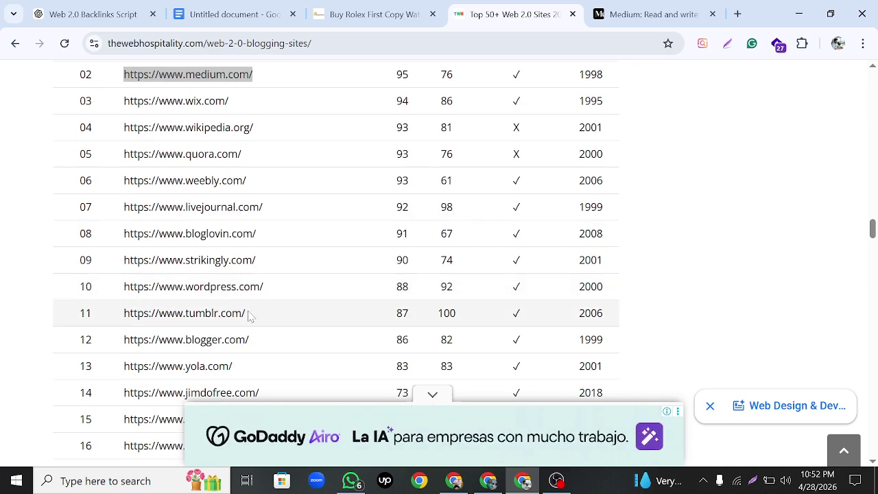
pyautogui.moveTo(248, 315); pyautogui.dragTo(120, 319)
pyautogui.rightClick(141, 316)
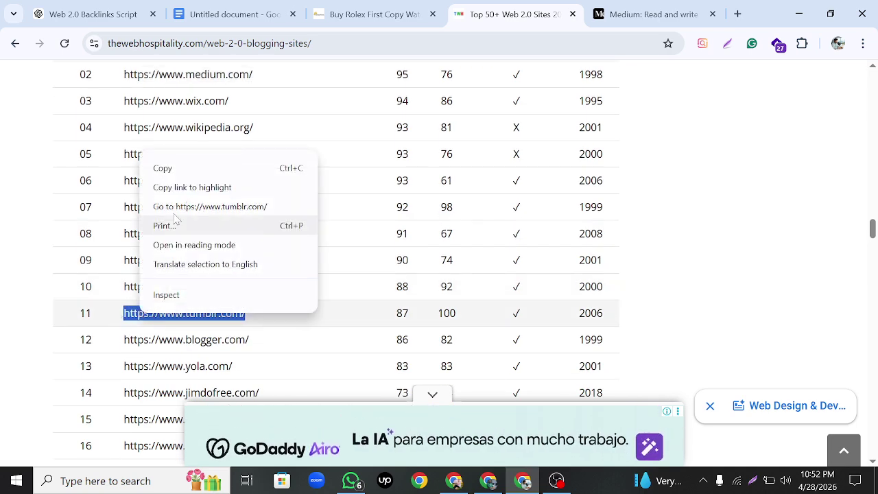
pyautogui.click(166, 167)
# Open the copied Tumblr address in a new tab.
pyautogui.click(620, 15)
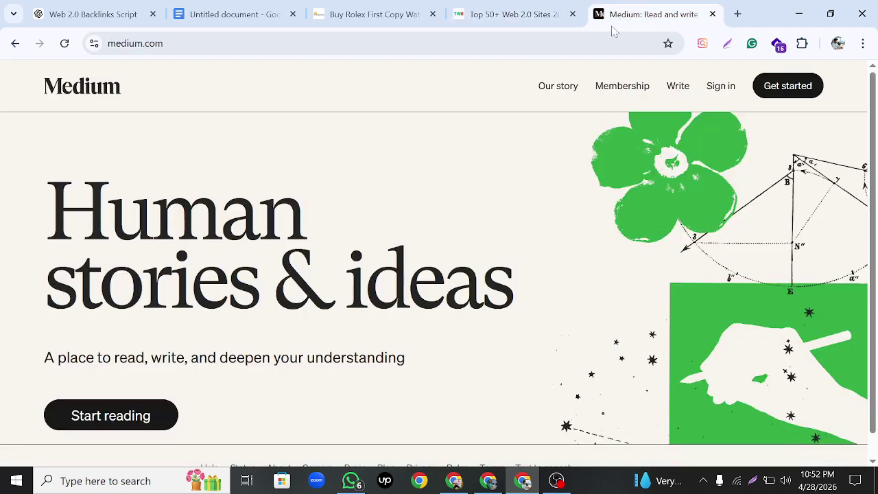
pyautogui.click(737, 14)
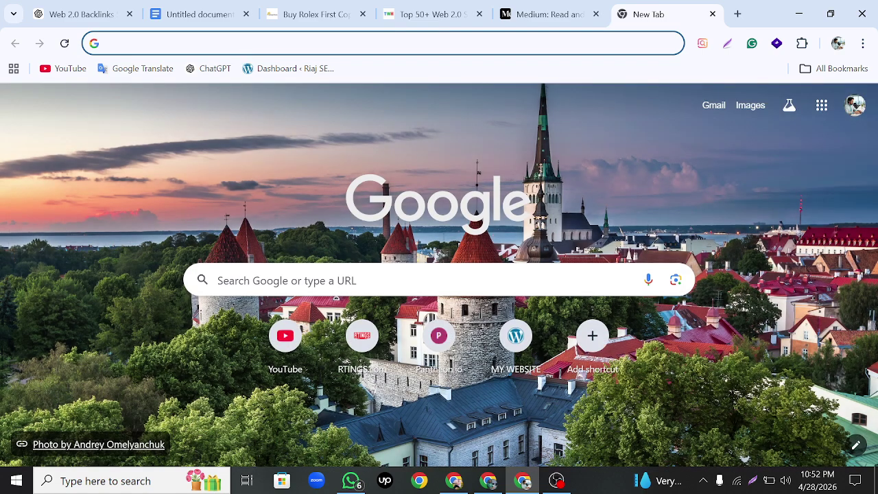
pyautogui.rightClick(237, 45)
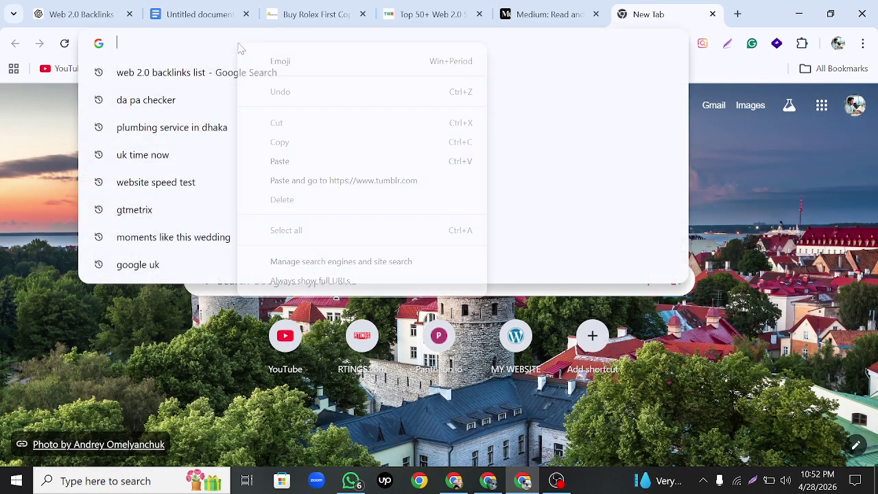
pyautogui.click(276, 158)
pyautogui.press('Return')
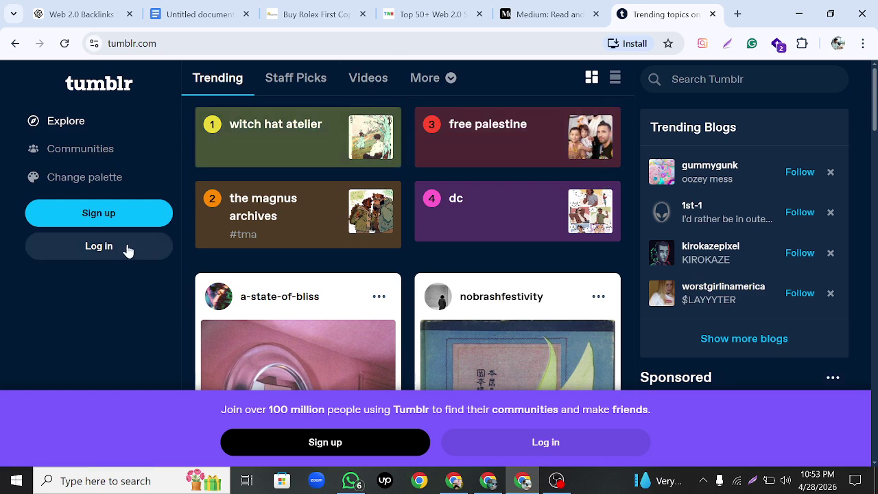
# Sign up for Tumblr with the existing Google account and allow Tumblr to access its email address.
pyautogui.click(81, 226)
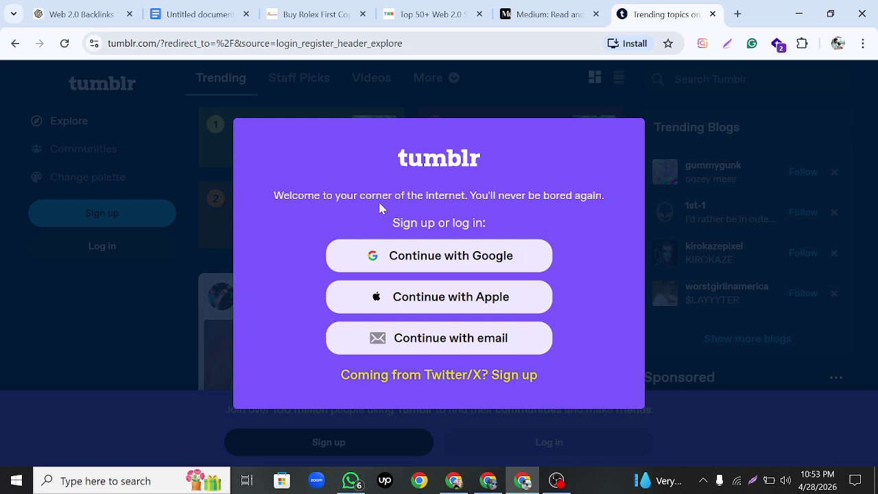
pyautogui.click(436, 263)
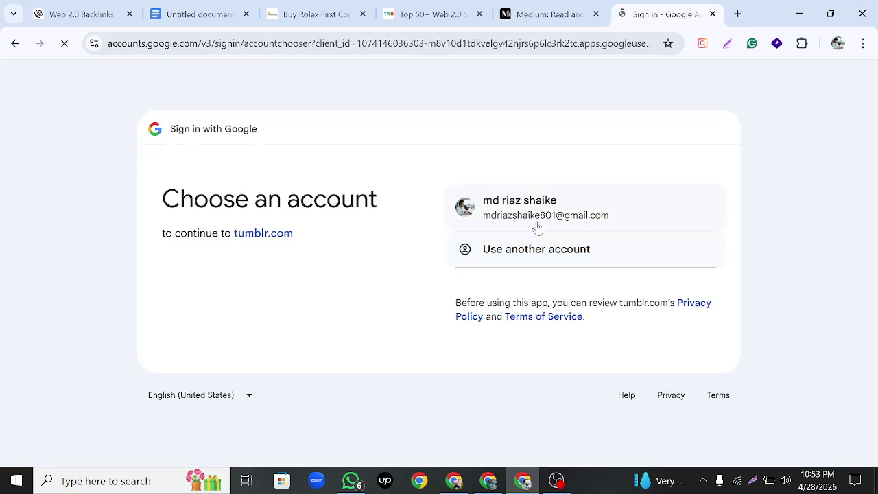
pyautogui.click(537, 227)
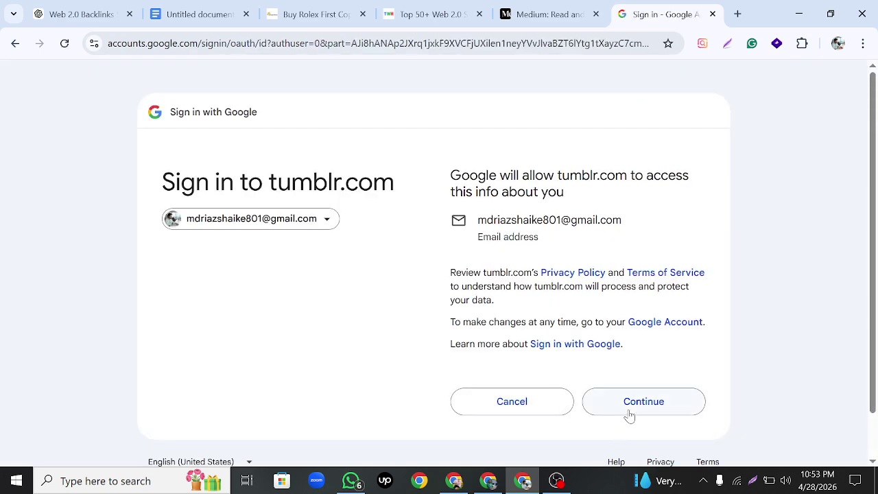
pyautogui.click(608, 403)
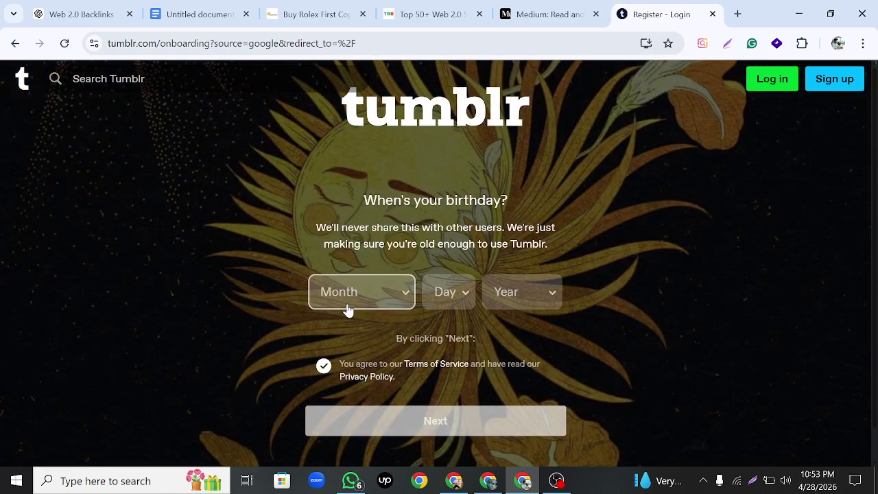
# Fill in the date of birth on Tumblr's registration form and continue to the blog name page.
pyautogui.click(346, 302)
pyautogui.click(353, 203)
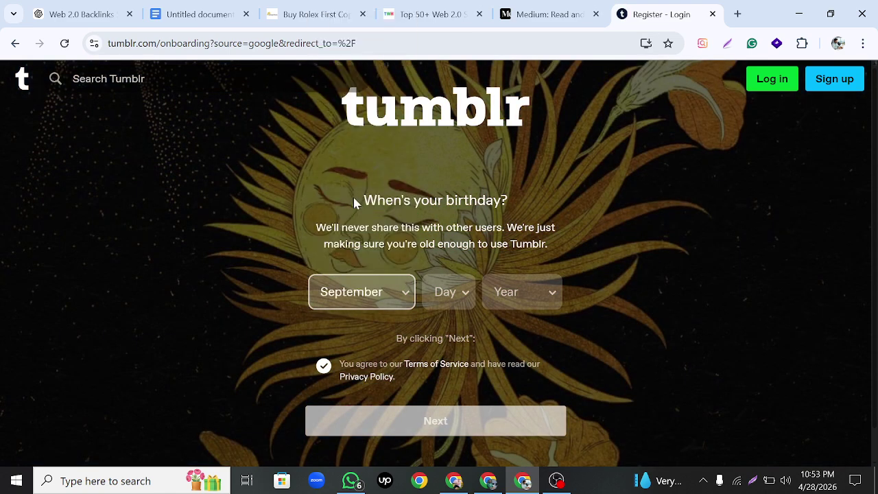
pyautogui.click(441, 294)
pyautogui.click(444, 194)
pyautogui.click(504, 285)
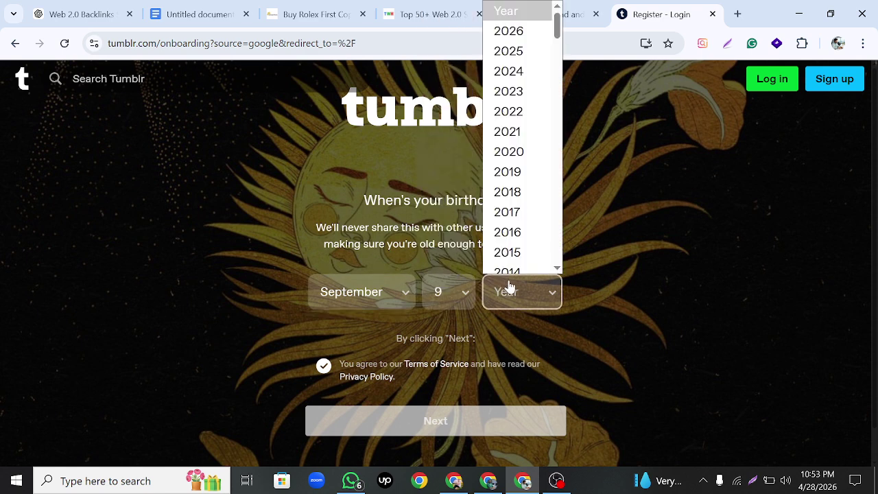
pyautogui.scroll(-1, 517, 264)
pyautogui.scroll(-6, 521, 261)
pyautogui.click(525, 247)
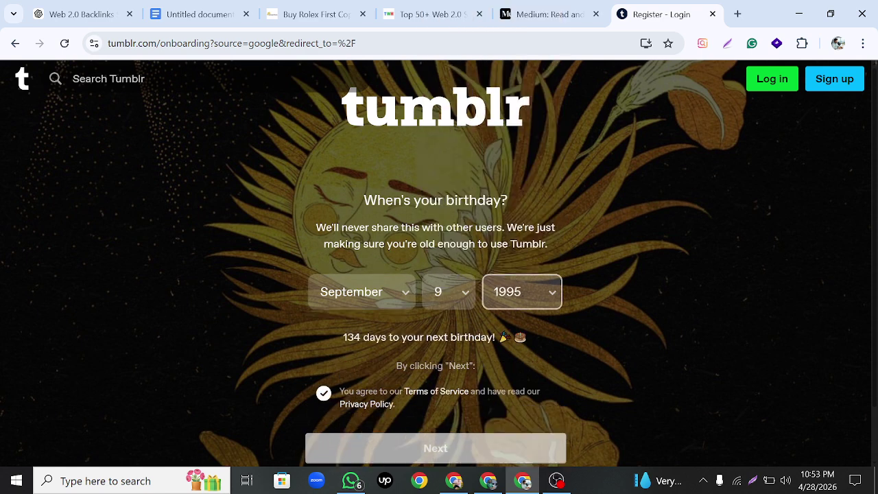
pyautogui.click(425, 456)
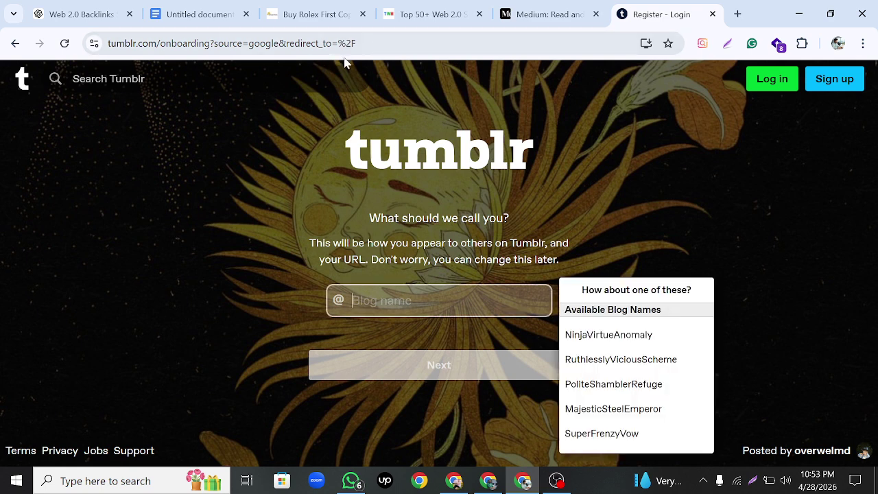
# Copy "luxurytown" from the watch store's web address, enter it as the Tumblr blog name and submit it.
pyautogui.click(298, 17)
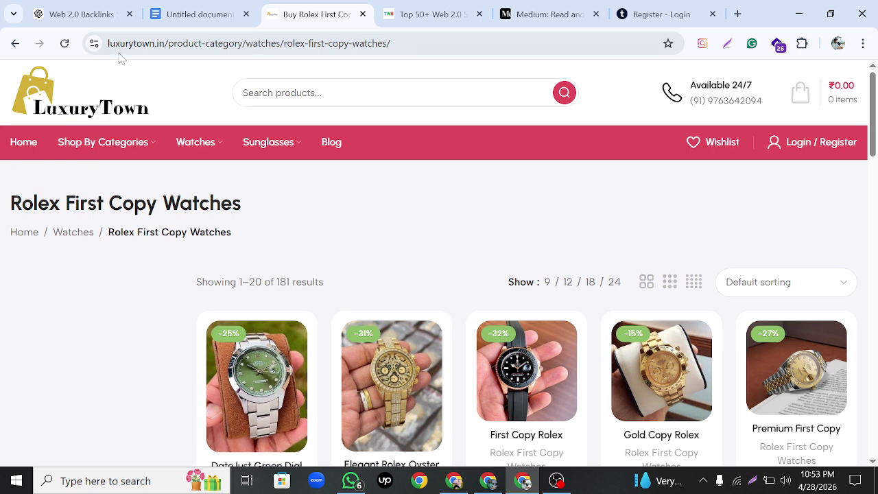
pyautogui.moveTo(107, 43); pyautogui.dragTo(158, 46)
pyautogui.rightClick(151, 44)
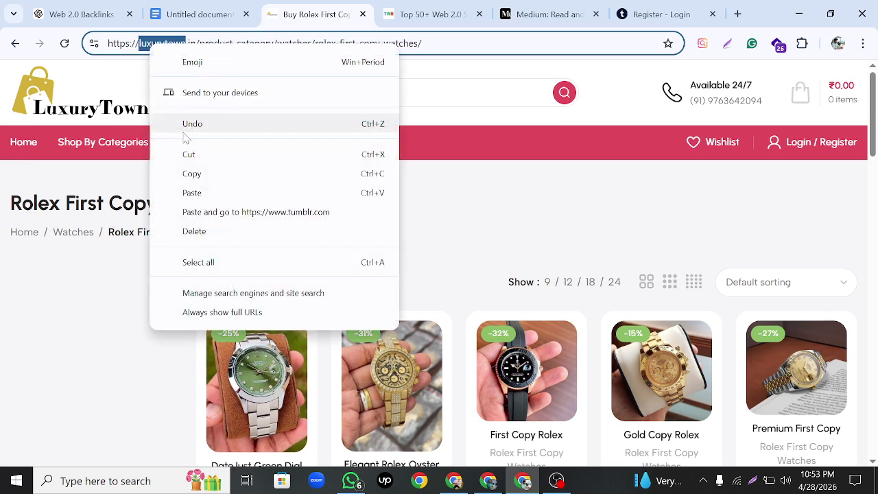
pyautogui.click(201, 176)
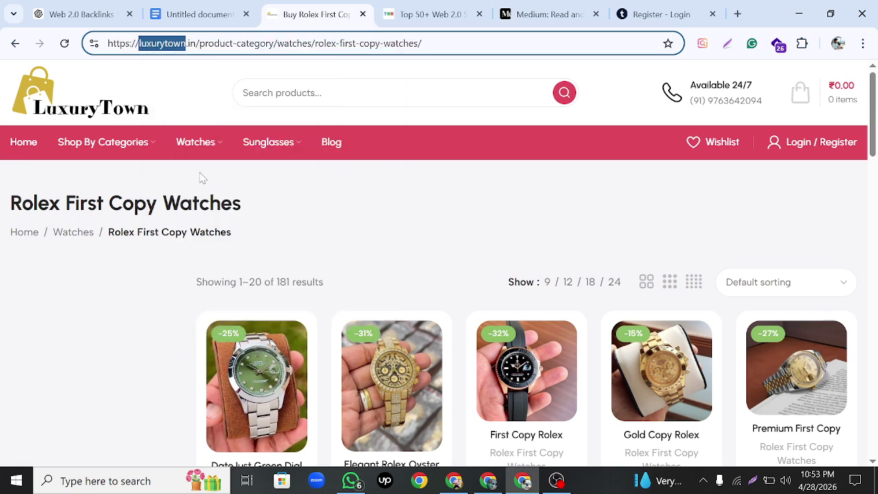
pyautogui.click(633, 15)
pyautogui.rightClick(356, 301)
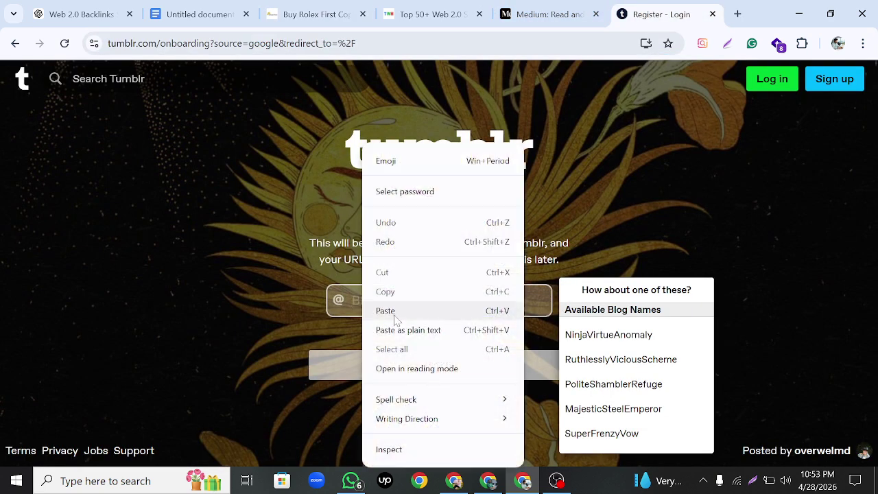
pyautogui.click(391, 309)
pyautogui.click(431, 367)
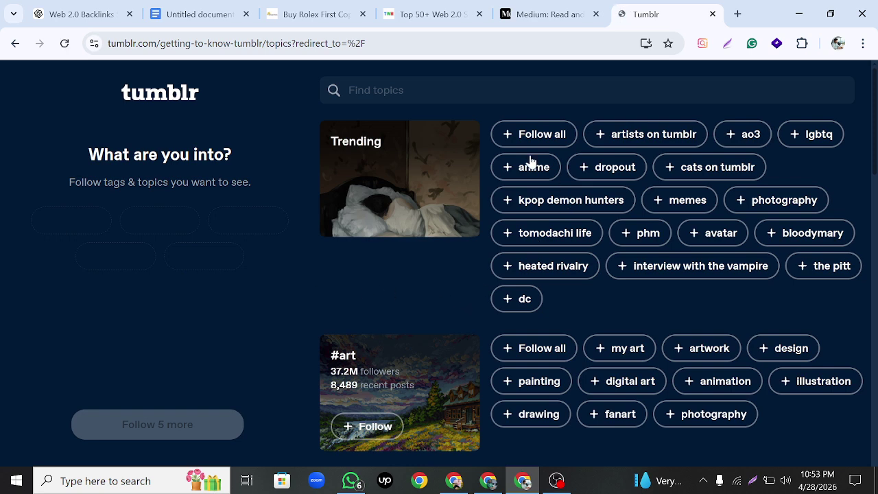
# Follow all Trending topics, continue to the Tumblr dashboard and dismiss the communities tip.
pyautogui.click(542, 137)
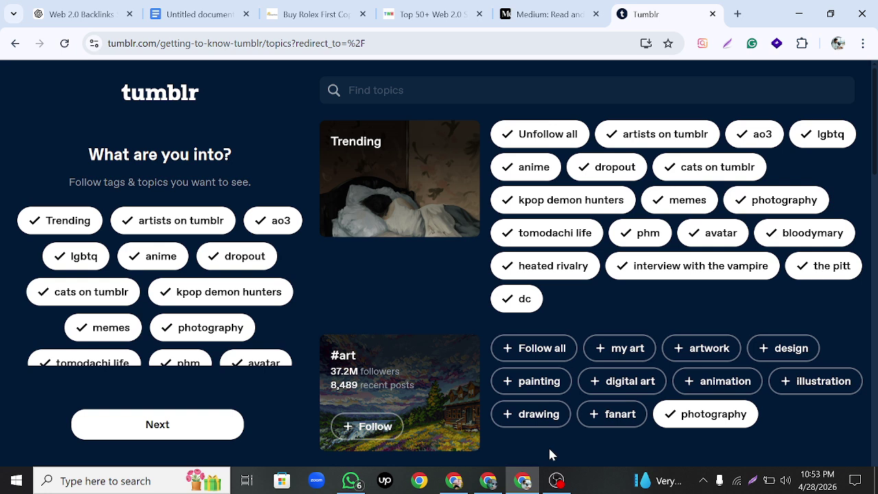
pyautogui.scroll(-3, 552, 466)
pyautogui.click(140, 428)
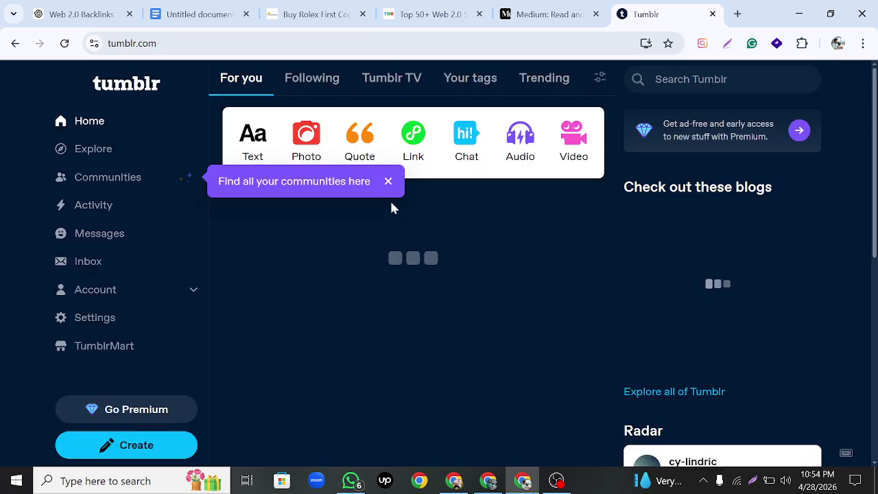
pyautogui.click(388, 181)
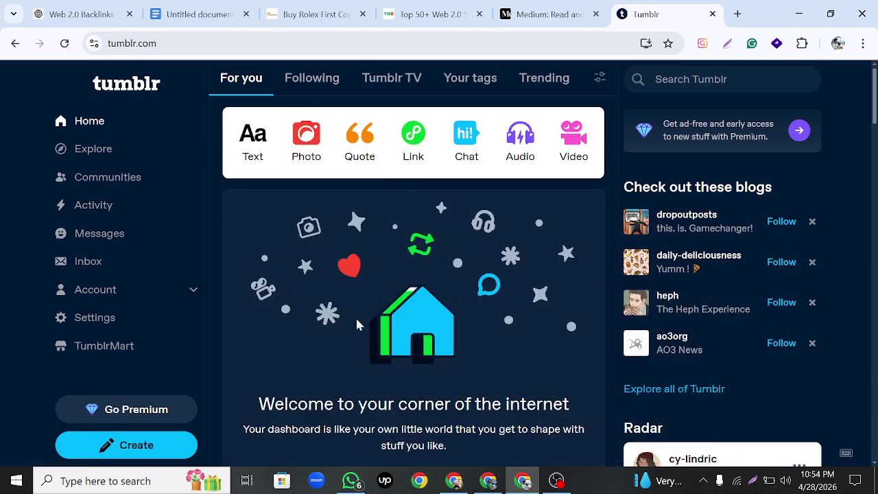
pyautogui.scroll(-3, 381, 334)
pyautogui.scroll(3, 381, 334)
pyautogui.scroll(-3, 381, 334)
pyautogui.scroll(3, 381, 334)
# Copy Tumblr's web address from the dashboard page.
pyautogui.click(153, 46)
pyautogui.rightClick(160, 50)
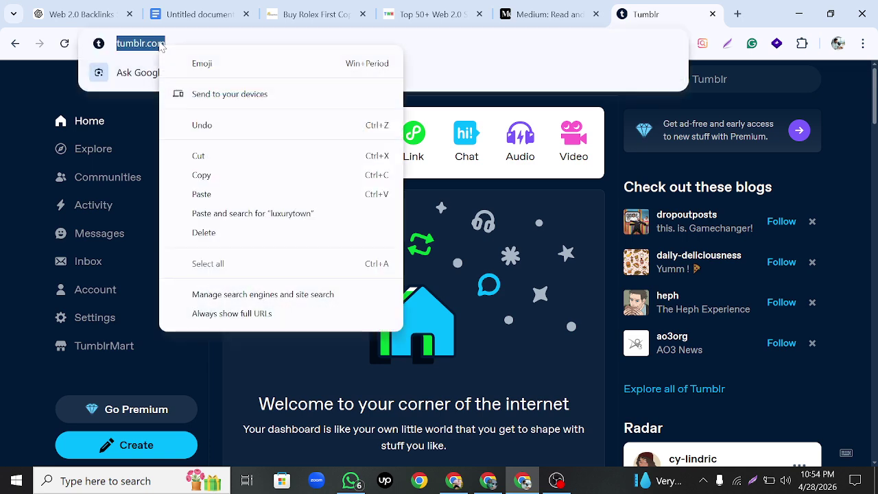
pyautogui.click(211, 176)
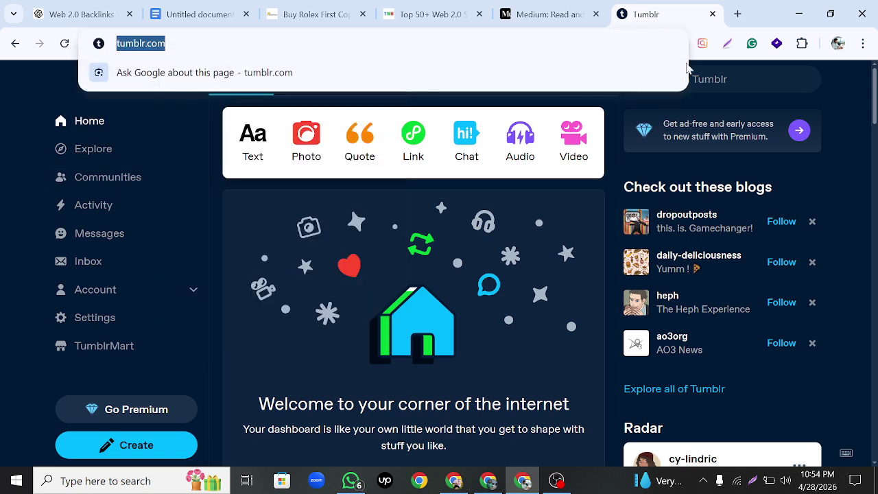
# Search Google for "da pa checker" in a new tab and open the "DA PA Checker MOZ" result from Website SEO Checker.
pyautogui.click(737, 14)
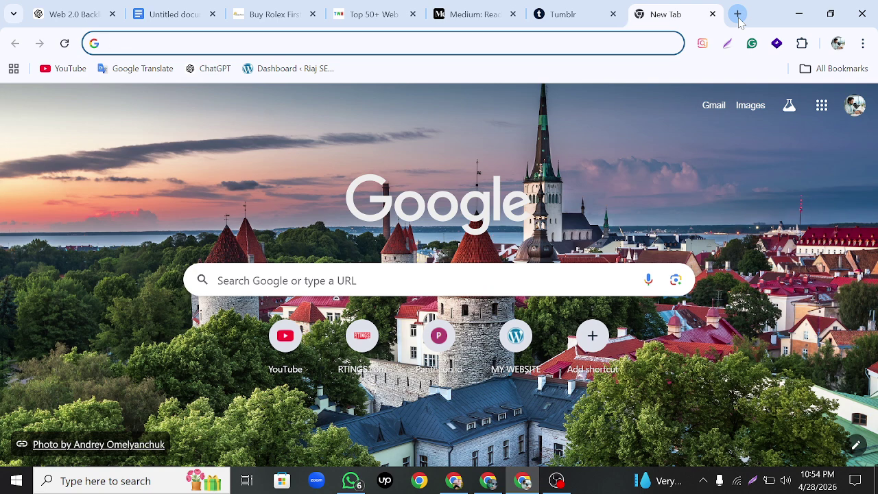
pyautogui.click(295, 44)
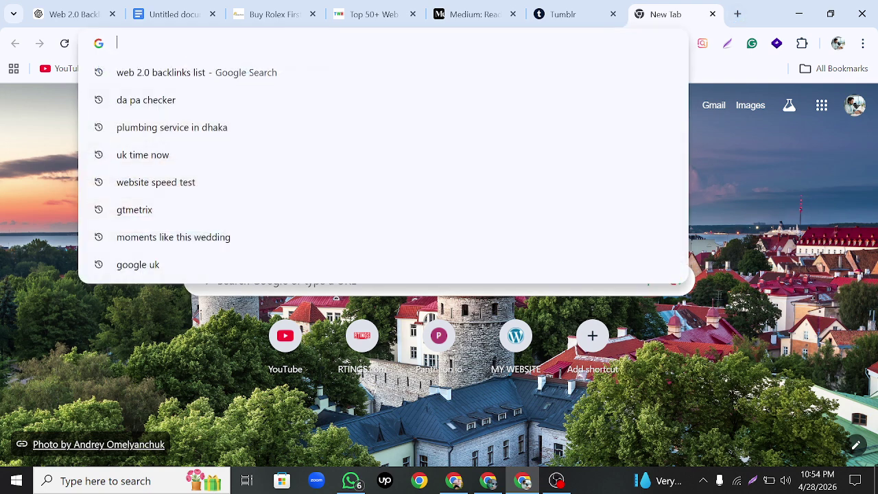
pyautogui.write('da pa')
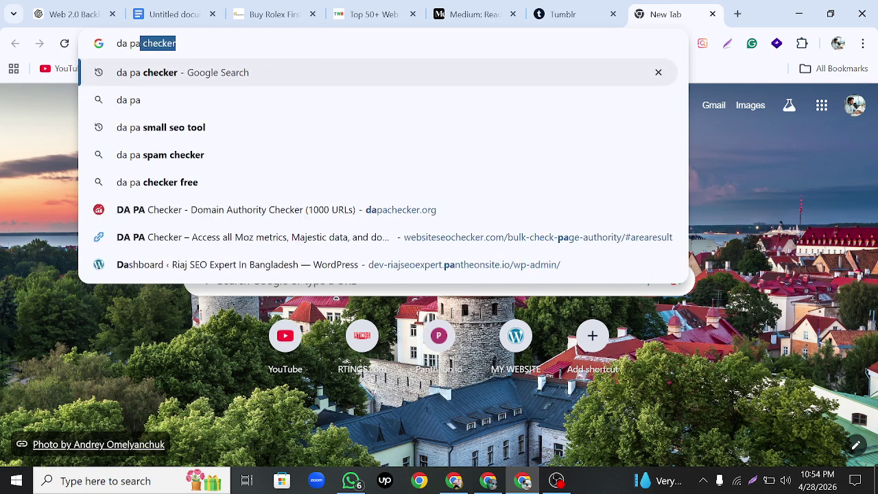
pyautogui.press('Return')
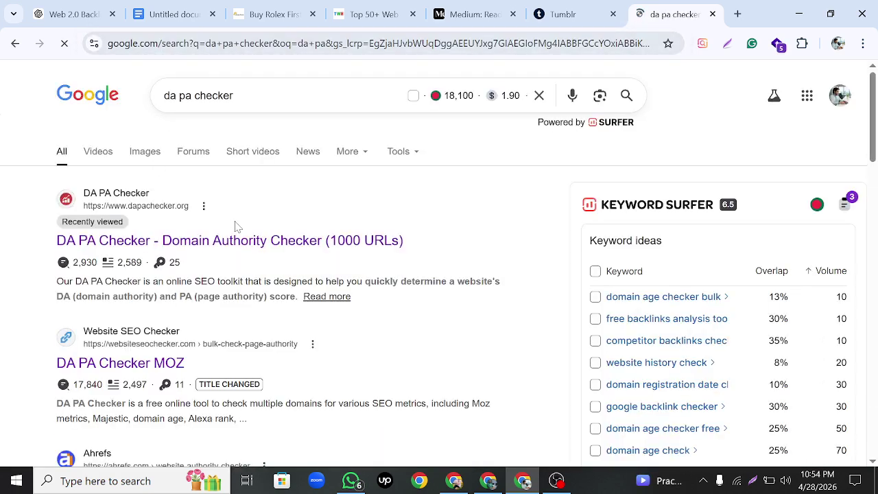
pyautogui.scroll(-1, 235, 226)
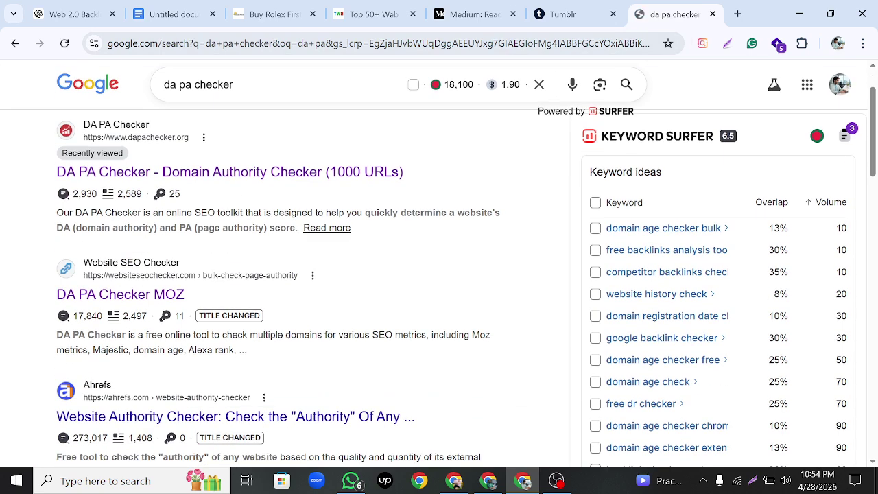
pyautogui.click(103, 300)
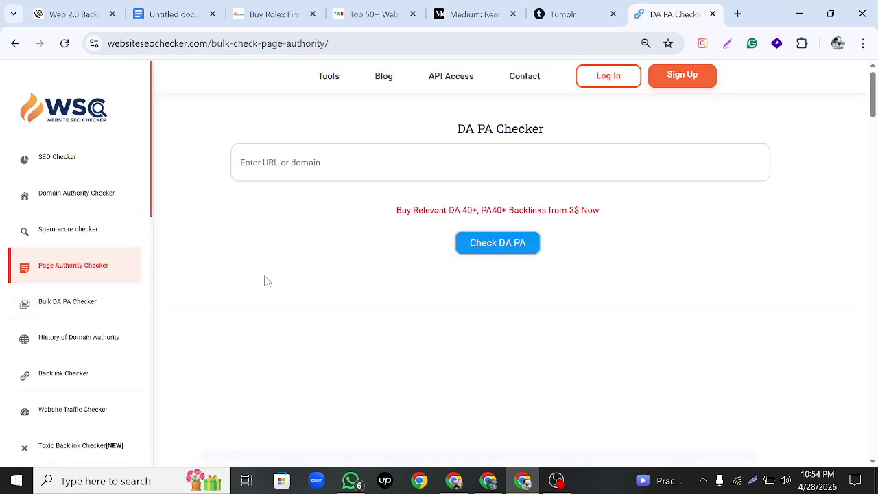
pyautogui.click(343, 163)
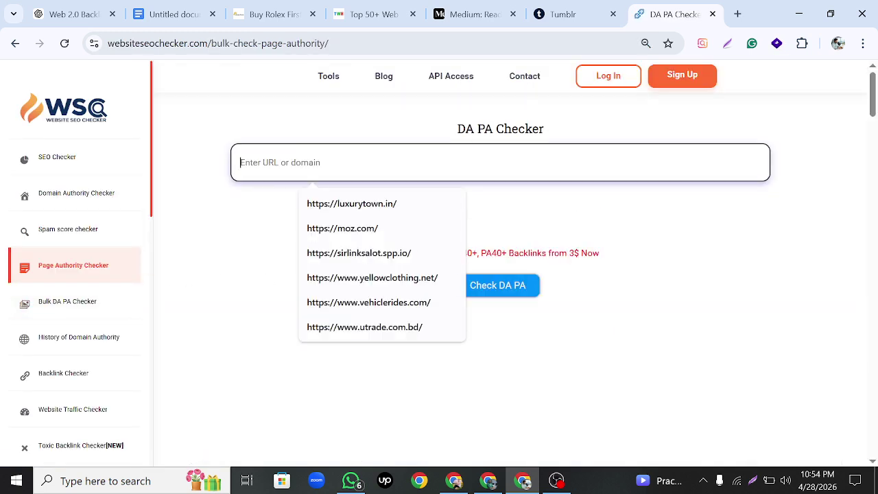
pyautogui.rightClick(284, 166)
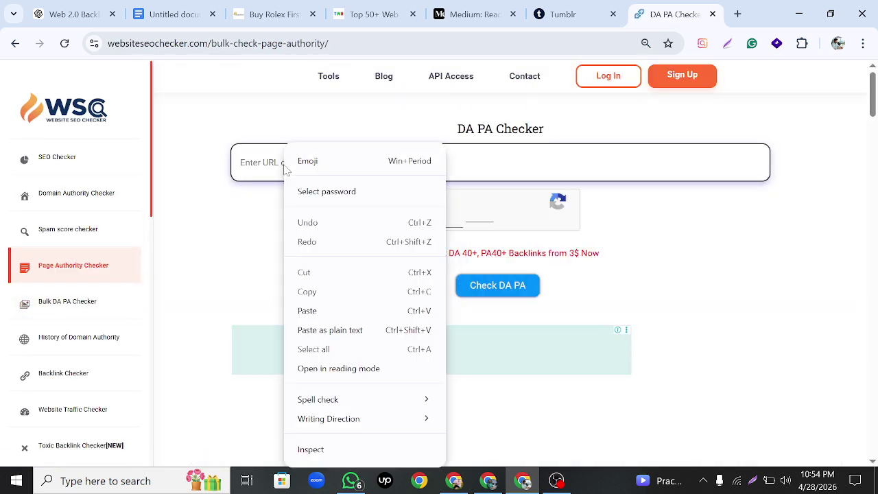
pyautogui.click(307, 311)
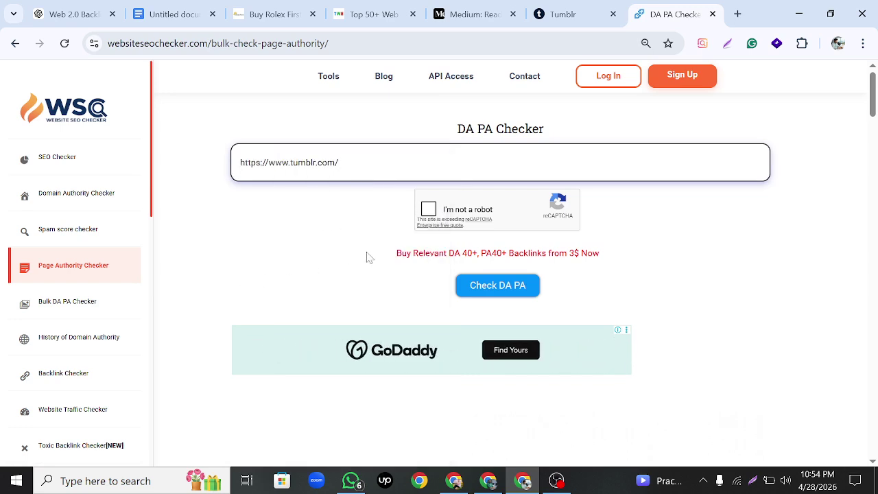
pyautogui.click(428, 210)
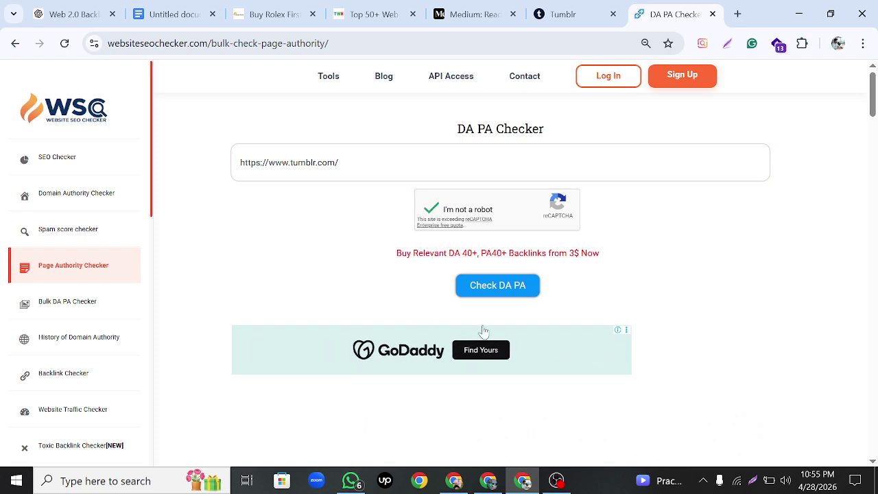
pyautogui.click(483, 291)
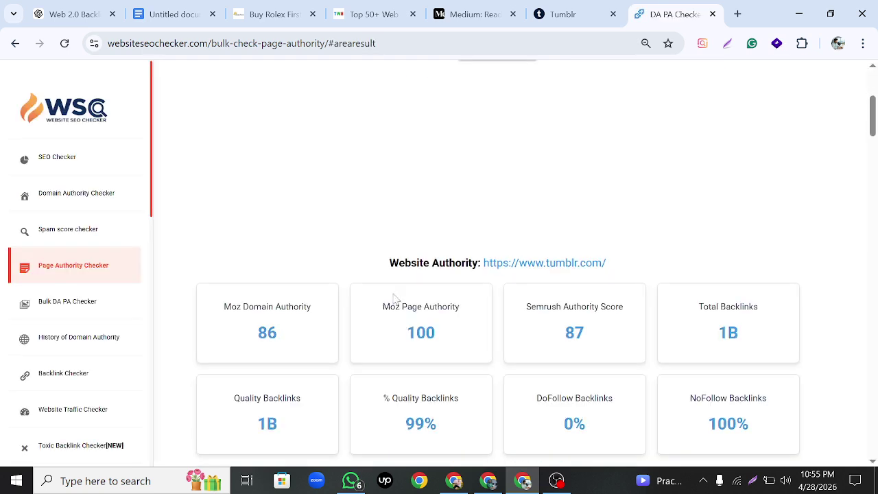
pyautogui.scroll(-1, 387, 302)
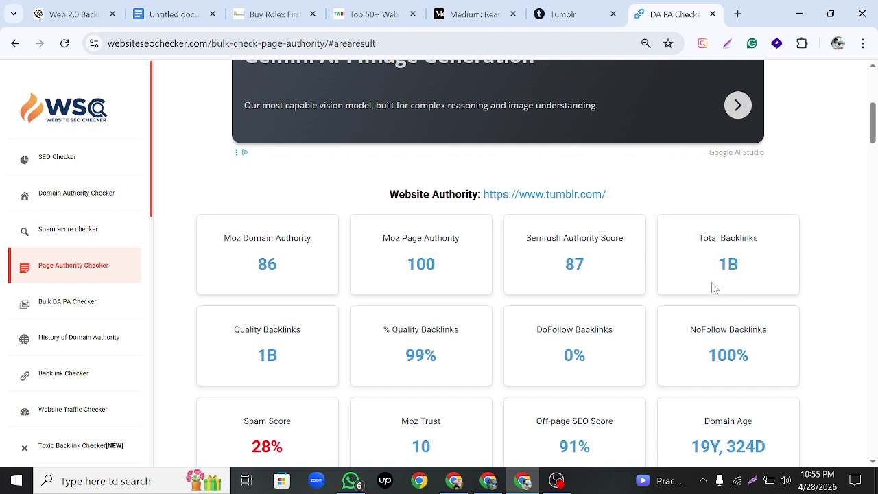
pyautogui.scroll(-1, 713, 288)
pyautogui.scroll(2, 713, 288)
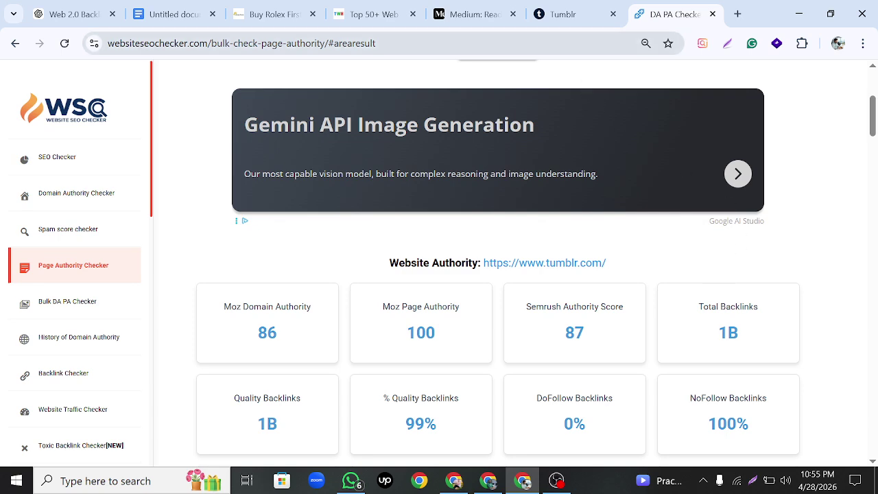
# Go back over the Tumblr dashboard and the store's Rolex First Copy Watches page.
pyautogui.click(567, 25)
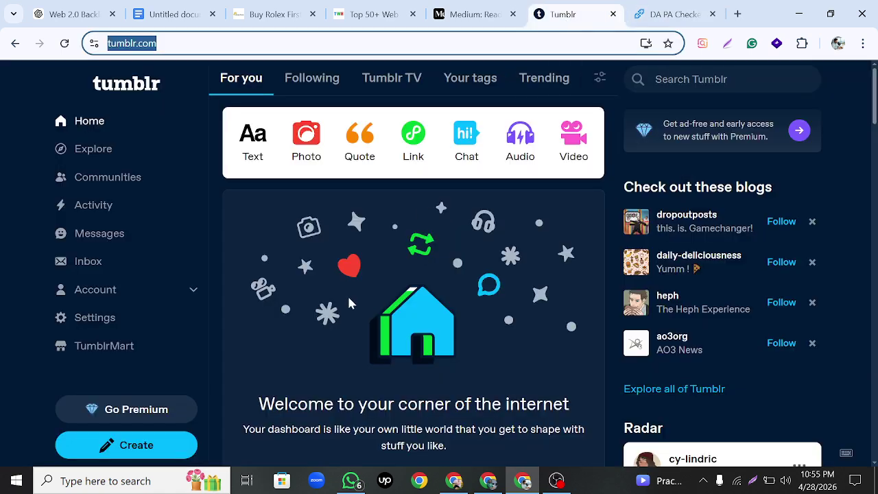
pyautogui.scroll(-1, 348, 299)
pyautogui.scroll(1, 348, 299)
pyautogui.scroll(-3, 345, 297)
pyautogui.scroll(3, 345, 297)
pyautogui.click(271, 14)
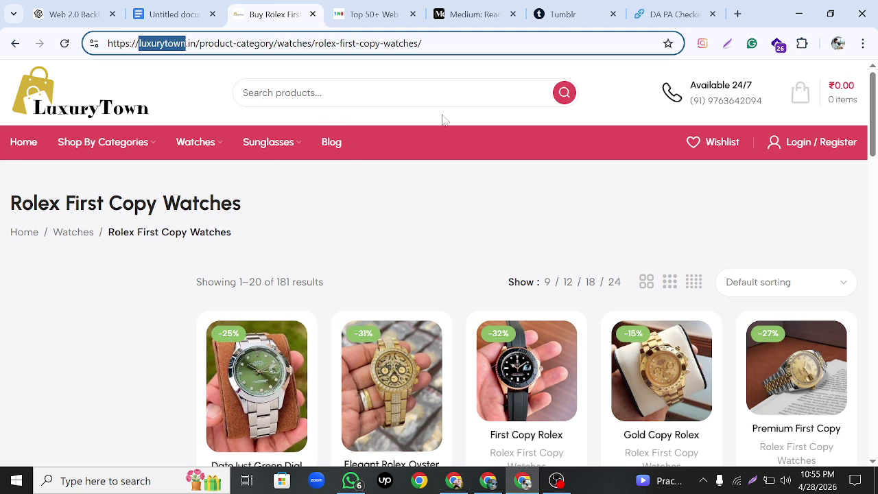
pyautogui.click(355, 203)
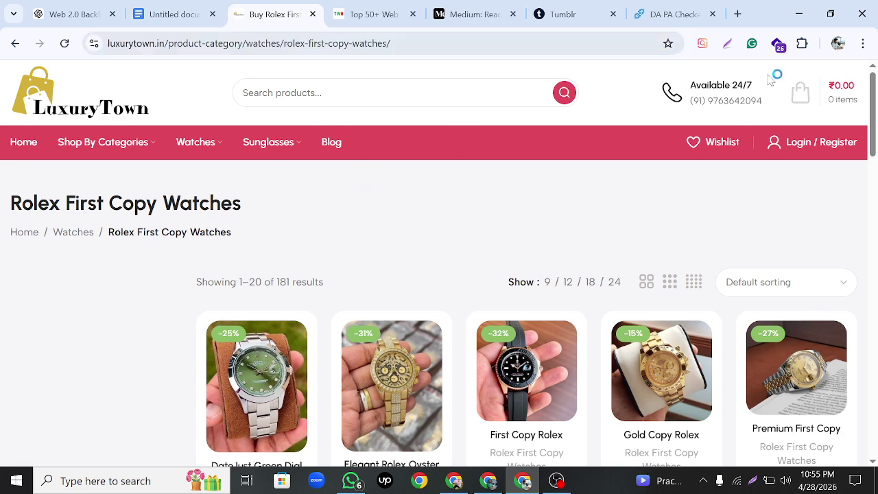
# Open ChatGPT in a new tab and look over the prompt's attachment and tool options.
pyautogui.click(737, 14)
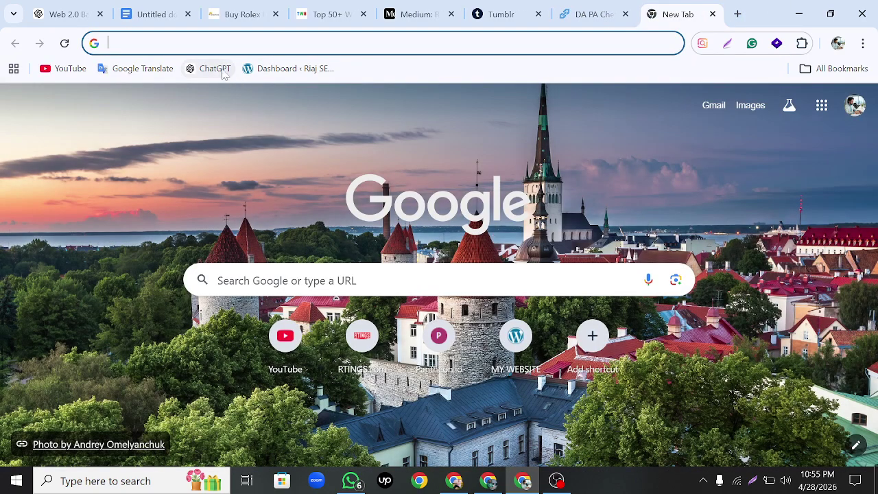
pyautogui.click(218, 69)
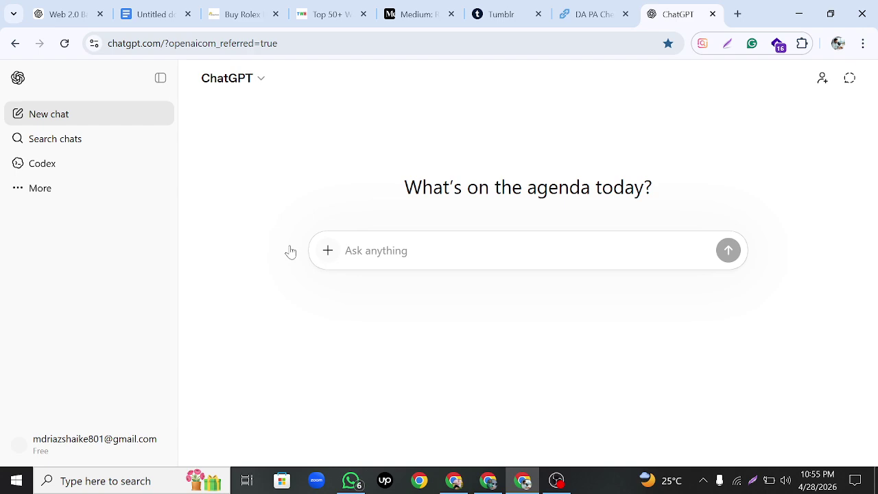
pyautogui.click(330, 251)
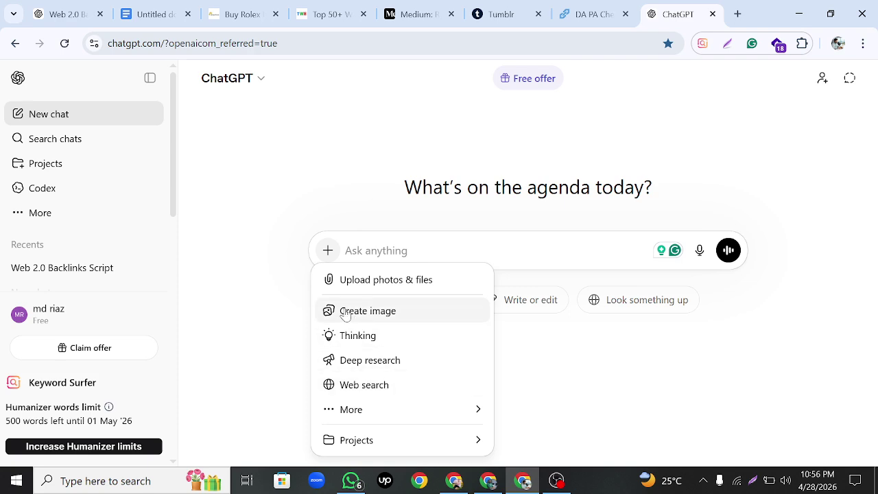
pyautogui.click(268, 224)
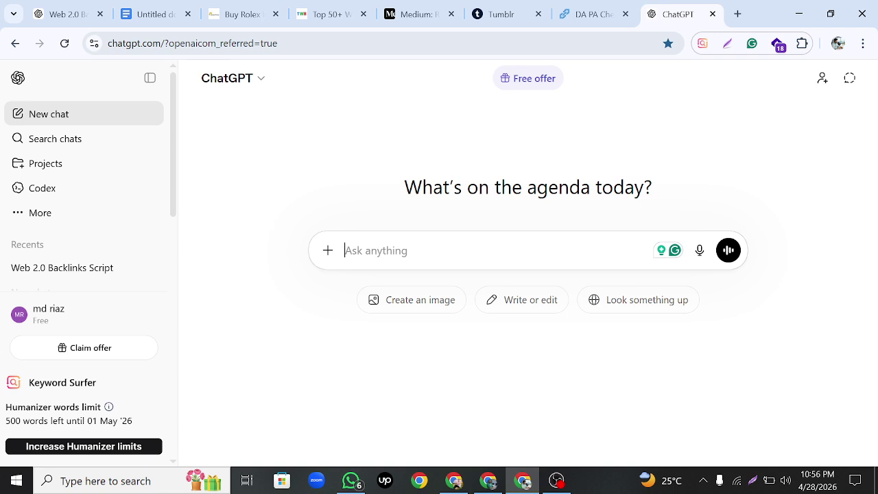
# Start a ChatGPT prompt reading "Write a content for Web 2,o Basklinkd Topic"".
pyautogui.write('Writ')
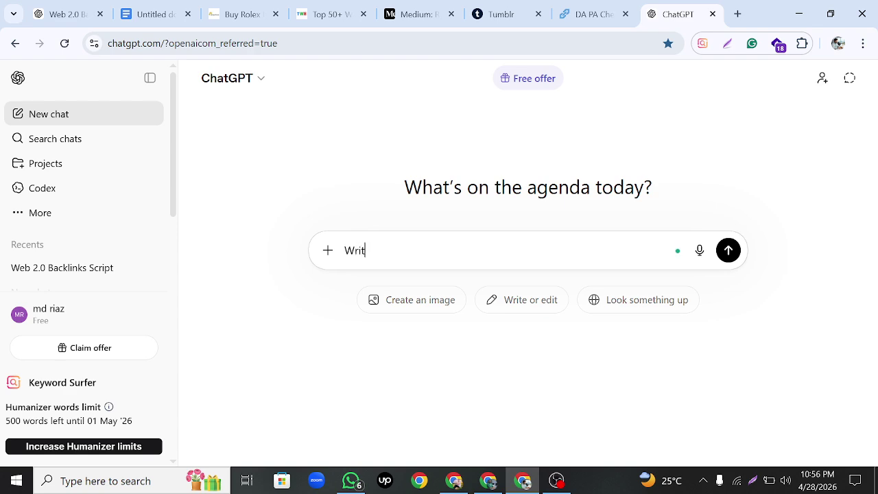
pyautogui.write('e a ')
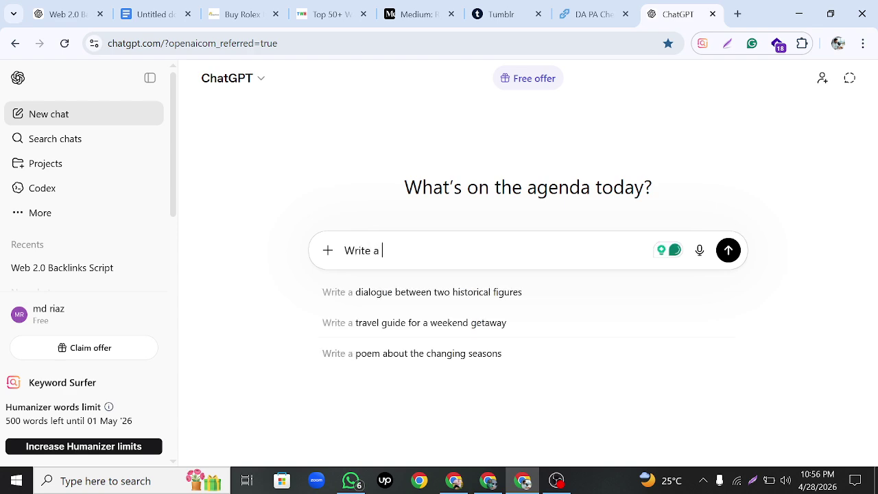
pyautogui.write('content ')
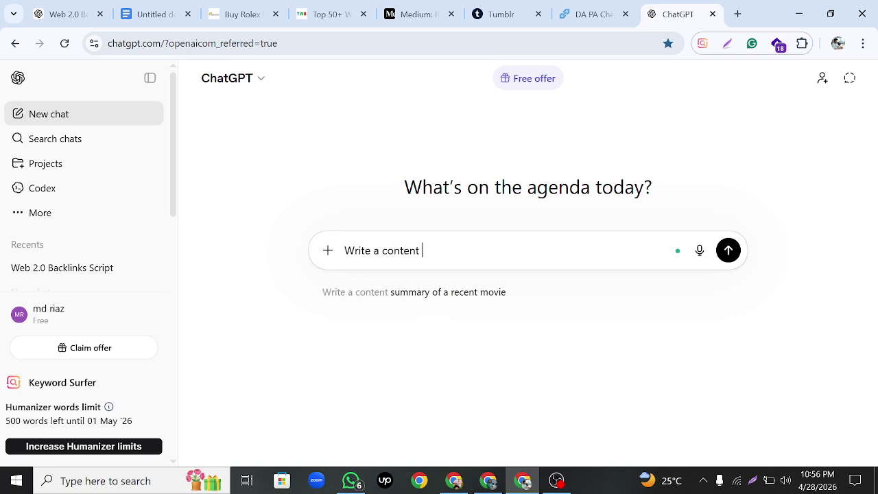
pyautogui.write('for ')
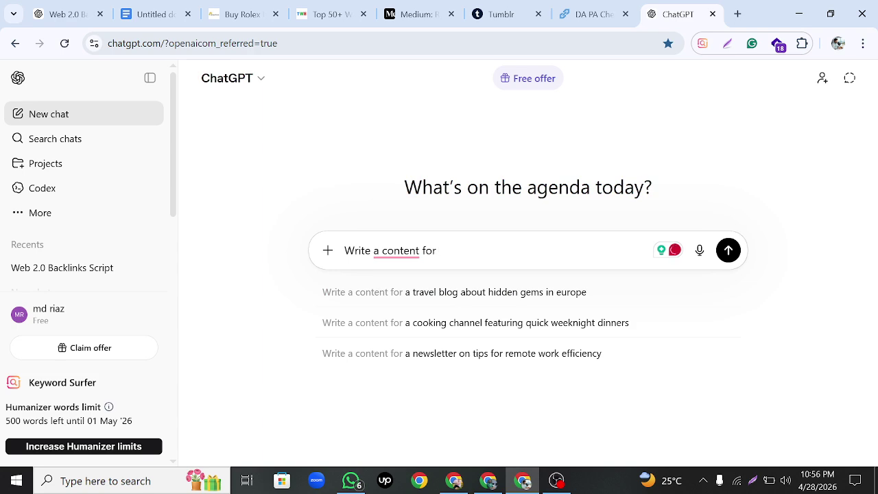
pyautogui.write('Wweb')
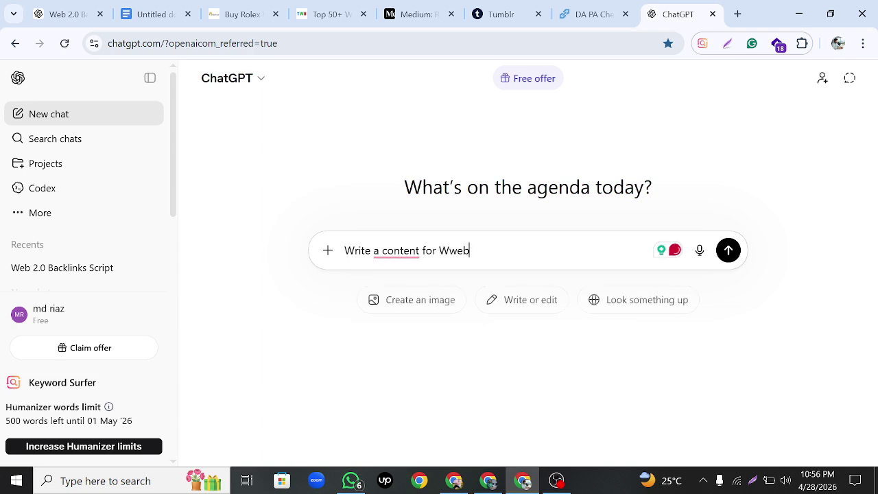
pyautogui.press('BackSpace')
pyautogui.press('BackSpace')
pyautogui.press('BackSpace')
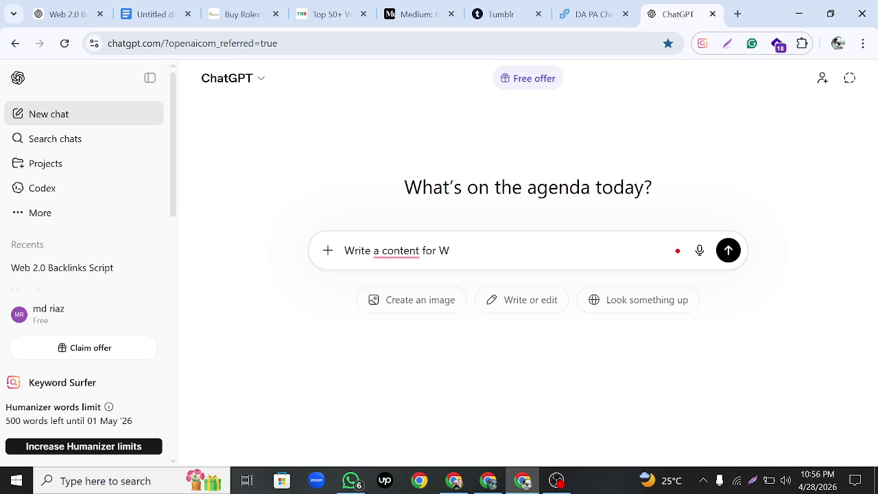
pyautogui.write('eb 2,o')
pyautogui.press('BackSpace')
pyautogui.write('O')
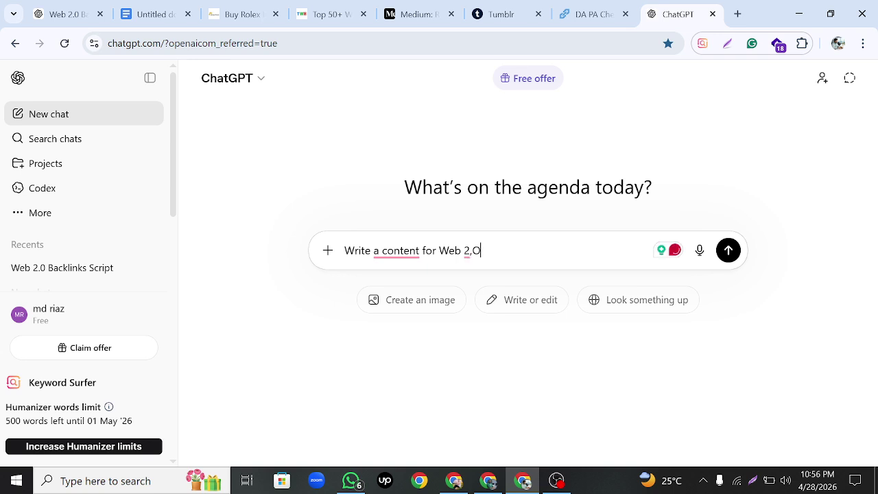
pyautogui.press('BackSpace')
pyautogui.press('BackSpace')
pyautogui.write(',o Basklink')
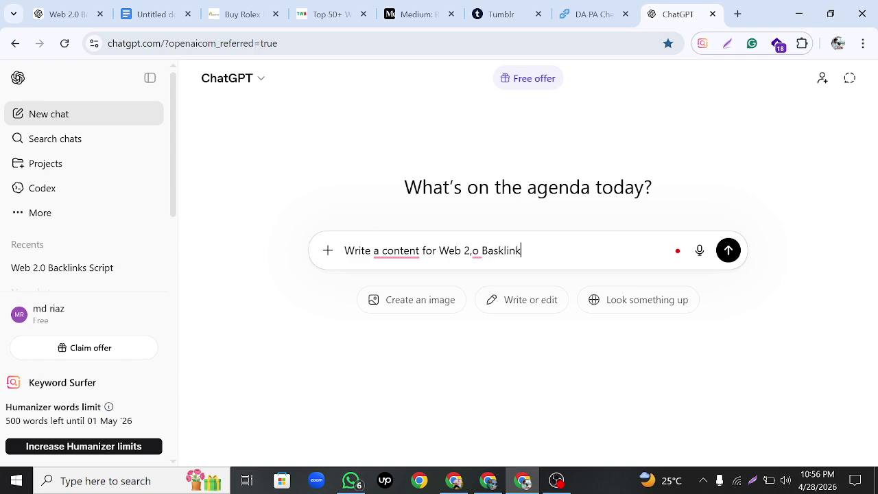
pyautogui.write('d T')
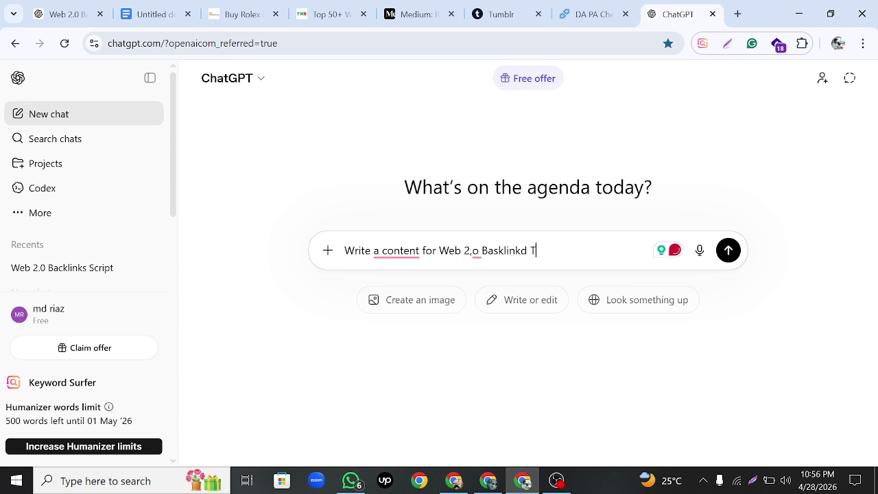
pyautogui.write('opic')
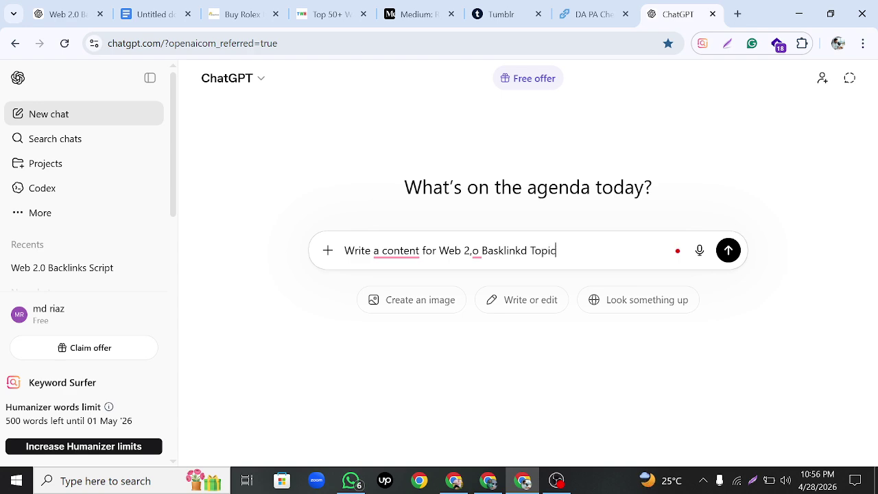
pyautogui.write('"')
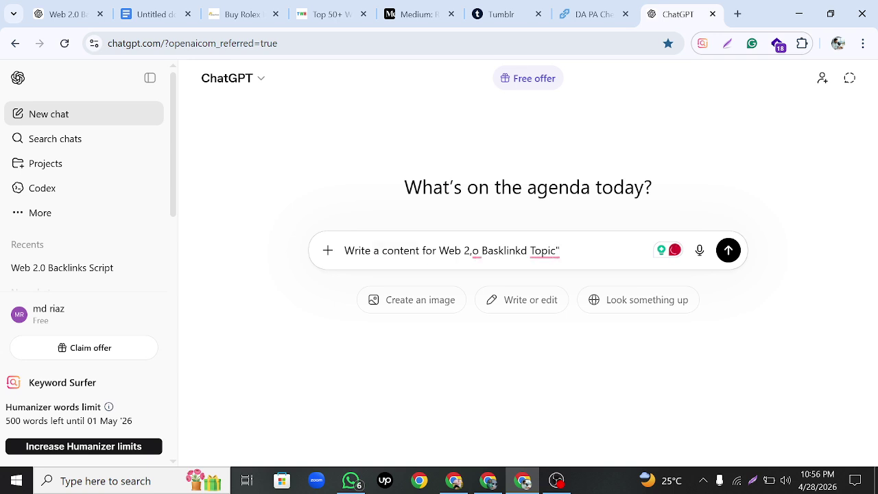
# Correct the ChatGPT prompt's wording so that it reads "Web 2, 0 Basklinks" before the topic.
pyautogui.click(476, 251)
pyautogui.click(485, 290)
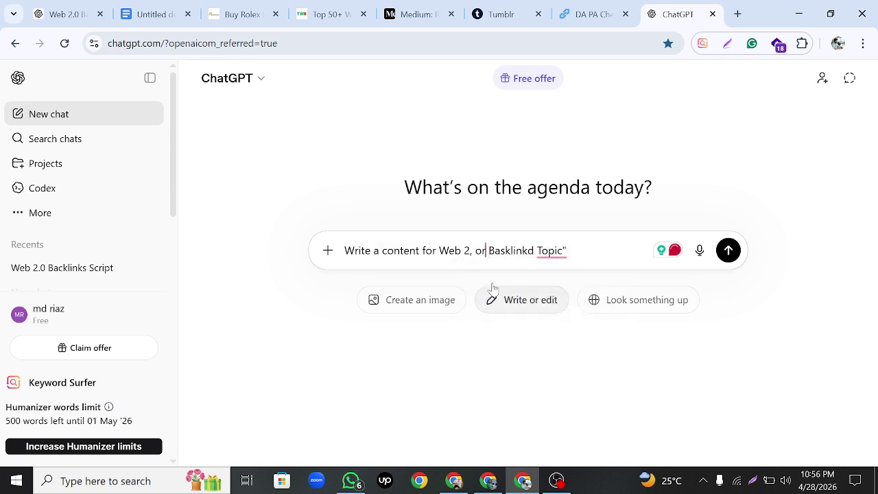
pyautogui.press('BackSpace')
pyautogui.press('BackSpace')
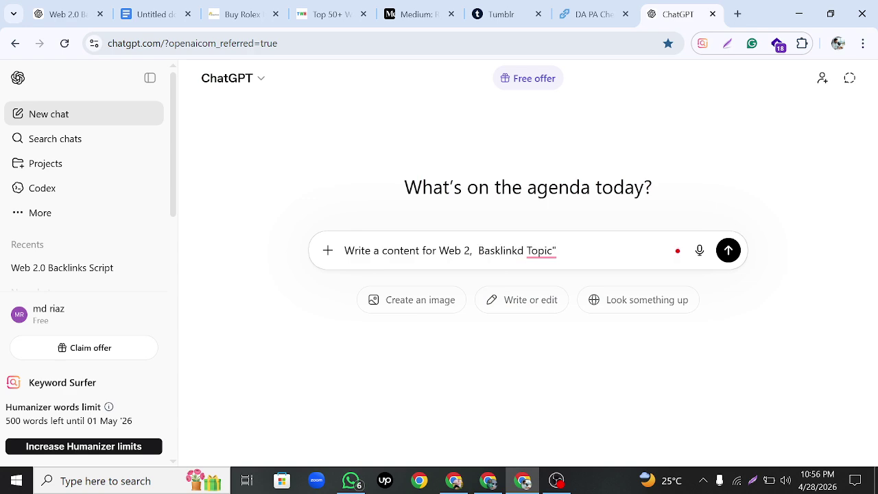
pyautogui.write('0')
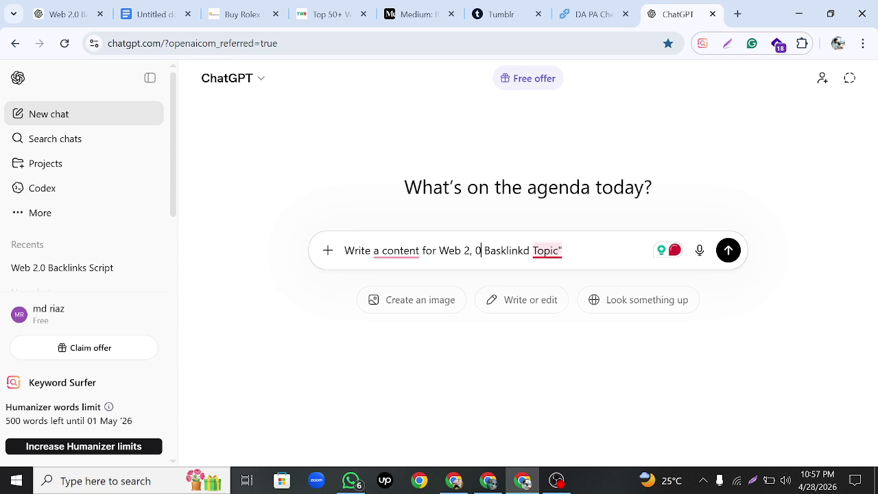
pyautogui.click(530, 251)
pyautogui.press('BackSpace')
pyautogui.write('s')
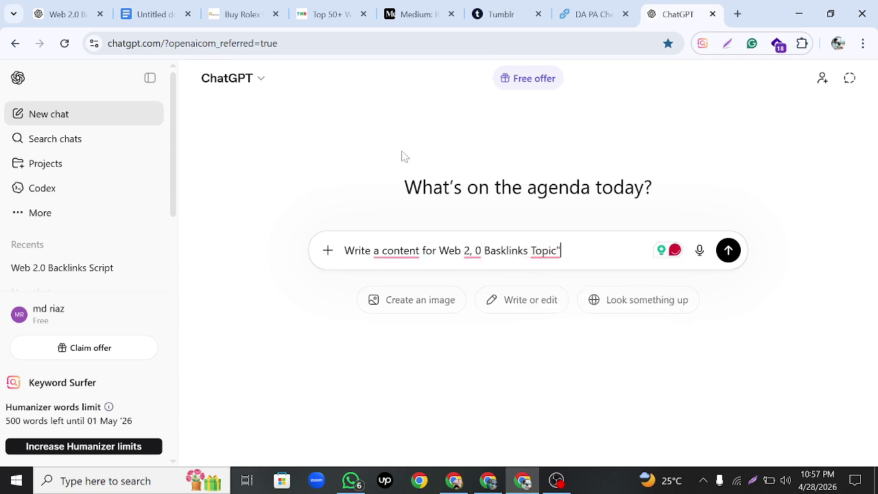
# Copy "Buy Rolex First Copy Watches Online in India" from the title in the store page's source, and close the source view.
pyautogui.click(242, 18)
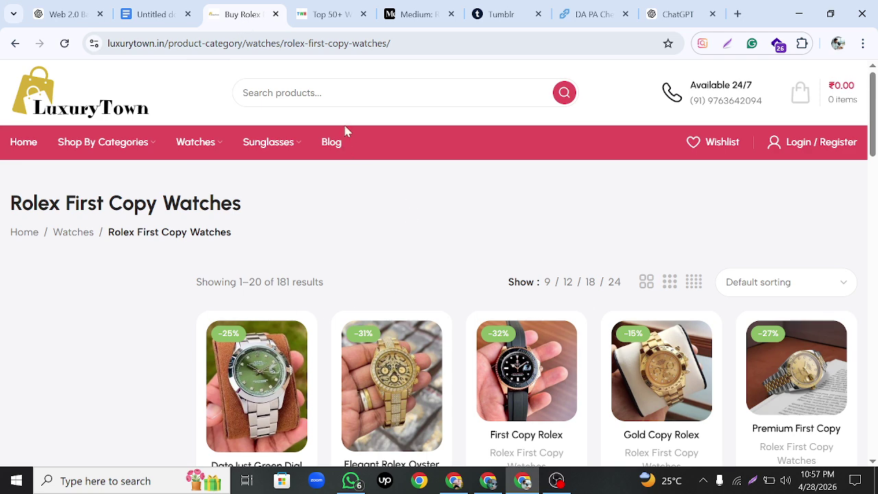
pyautogui.rightClick(427, 241)
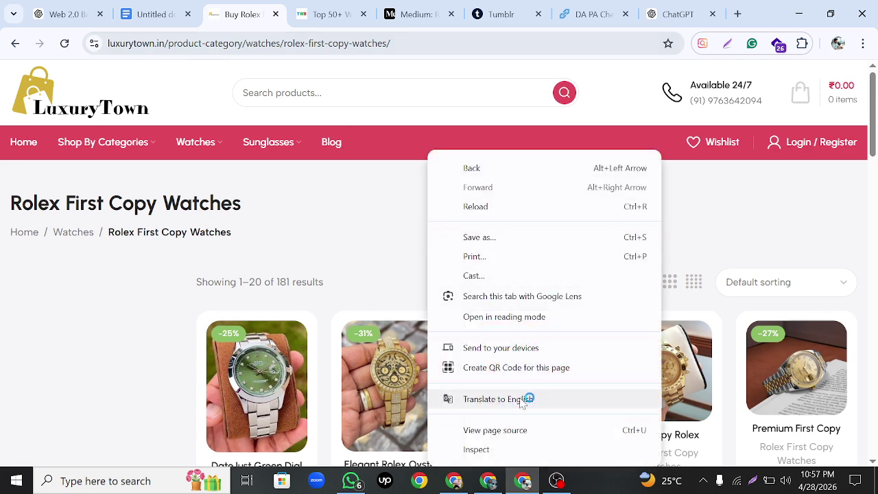
pyautogui.click(473, 430)
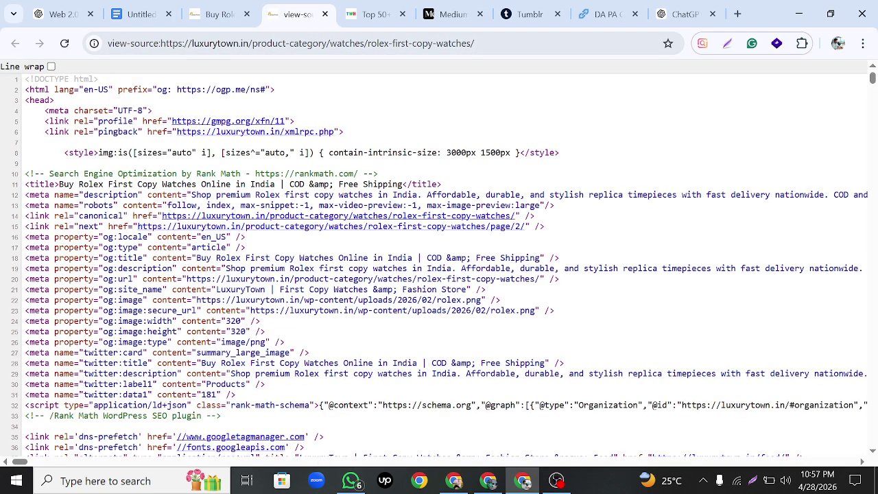
pyautogui.moveTo(59, 184); pyautogui.dragTo(275, 184)
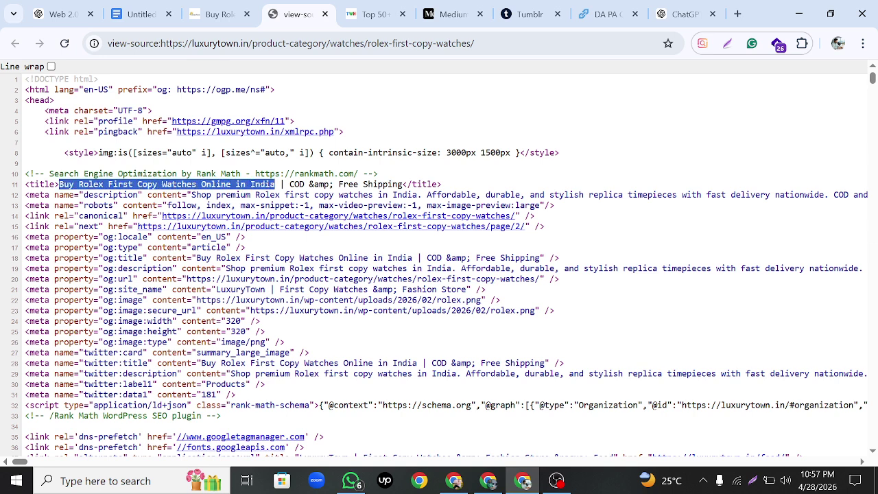
pyautogui.rightClick(274, 189)
pyautogui.click(295, 199)
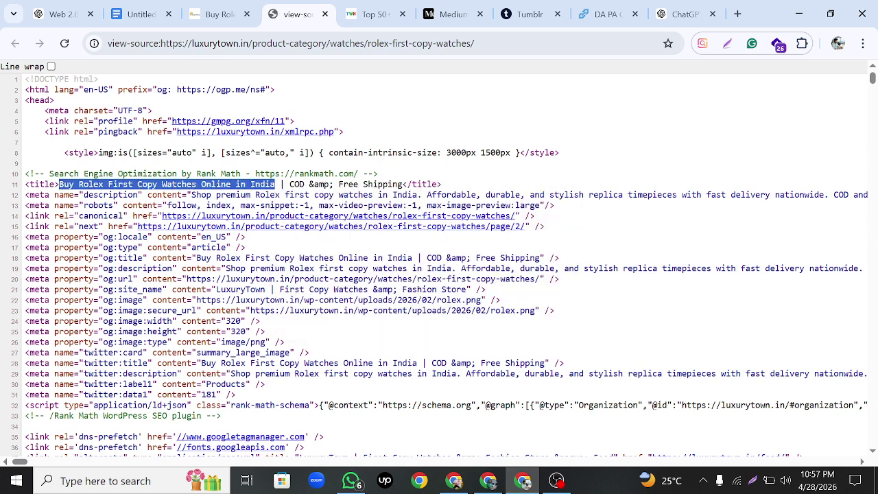
pyautogui.click(325, 14)
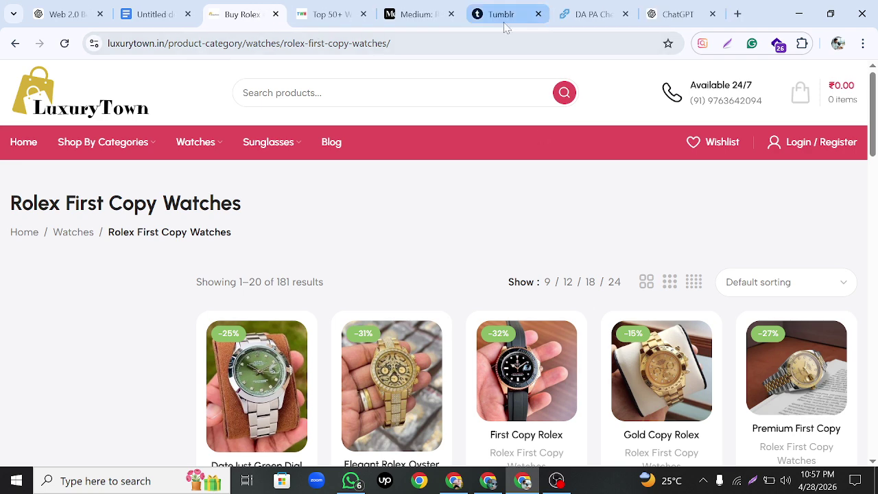
# Add the copied title after "Topic" in the ChatGPT prompt and submit it.
pyautogui.click(669, 14)
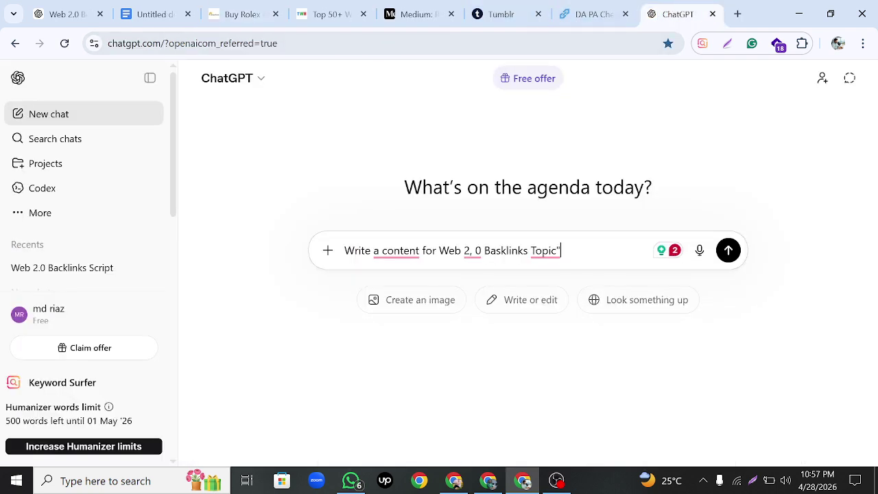
pyautogui.rightClick(569, 251)
pyautogui.click(601, 313)
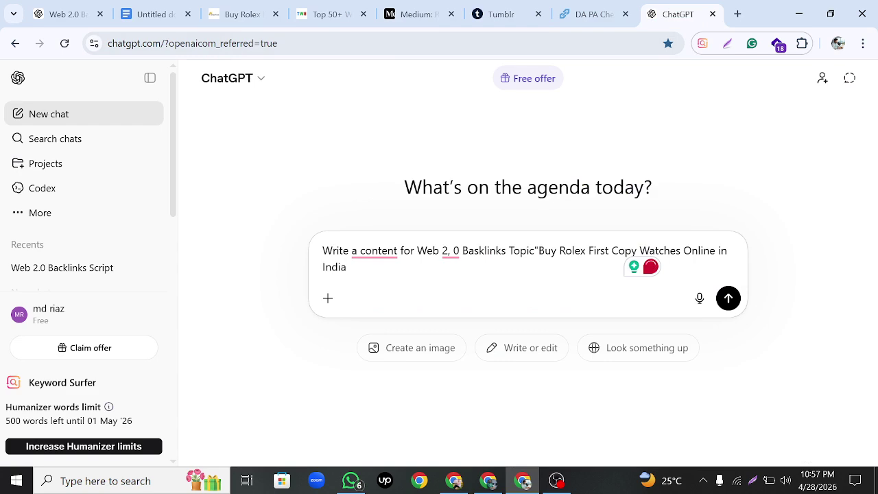
pyautogui.moveTo(374, 252)
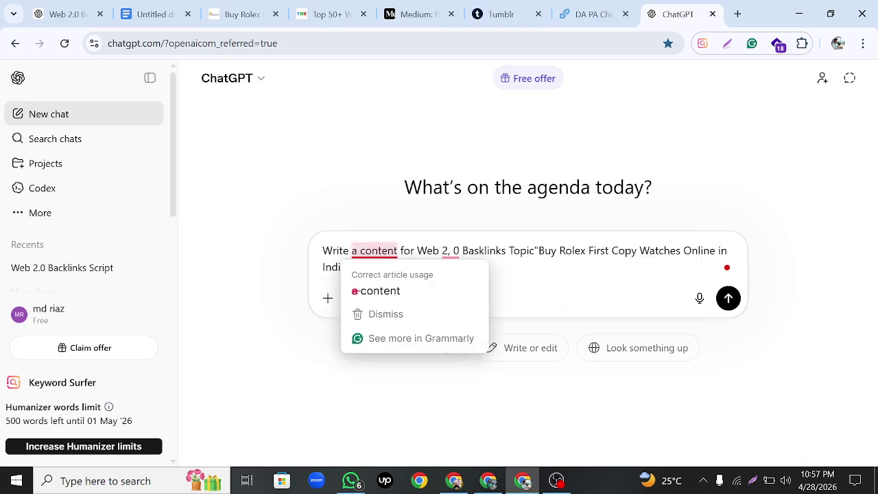
pyautogui.click(376, 291)
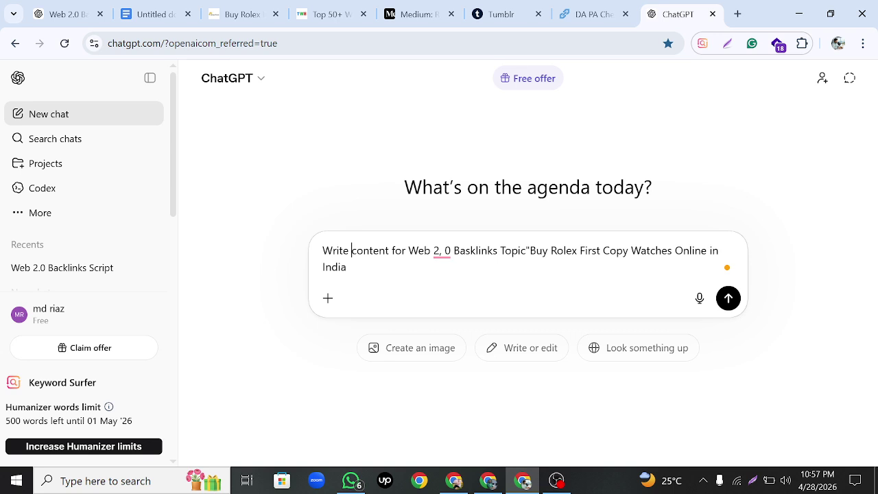
pyautogui.write('a')
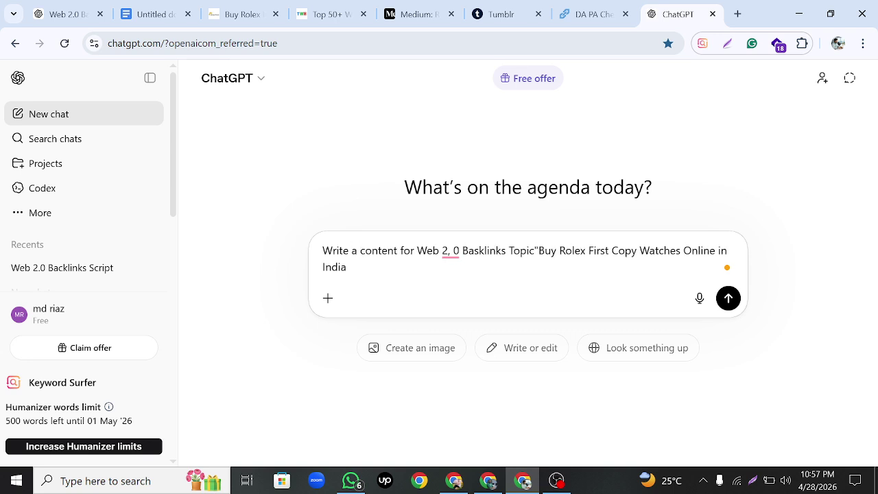
pyautogui.click(728, 298)
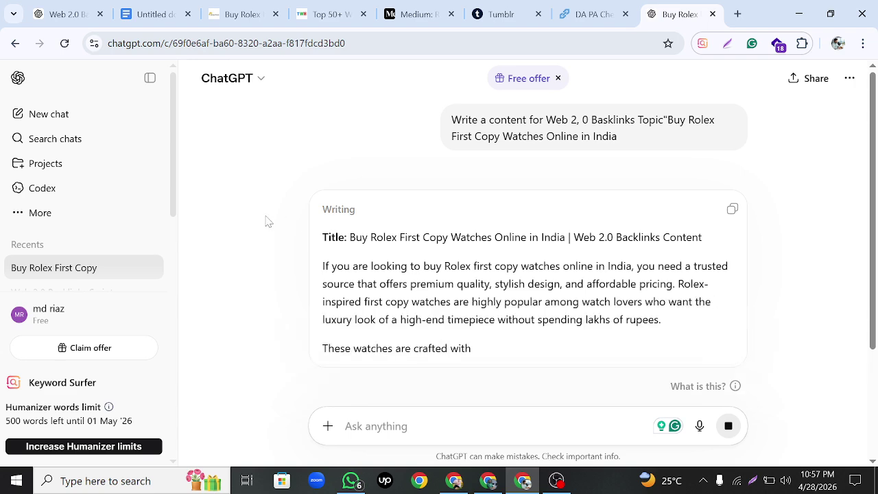
# Read through the generated Web 2.0 backlink content, from its title to the hashtags.
pyautogui.scroll(-3, 265, 219)
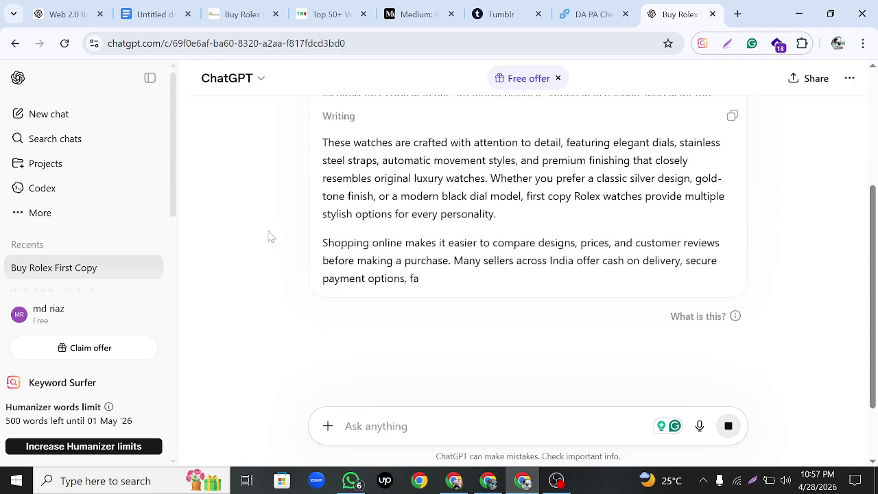
pyautogui.scroll(3, 269, 235)
pyautogui.scroll(-2, 269, 235)
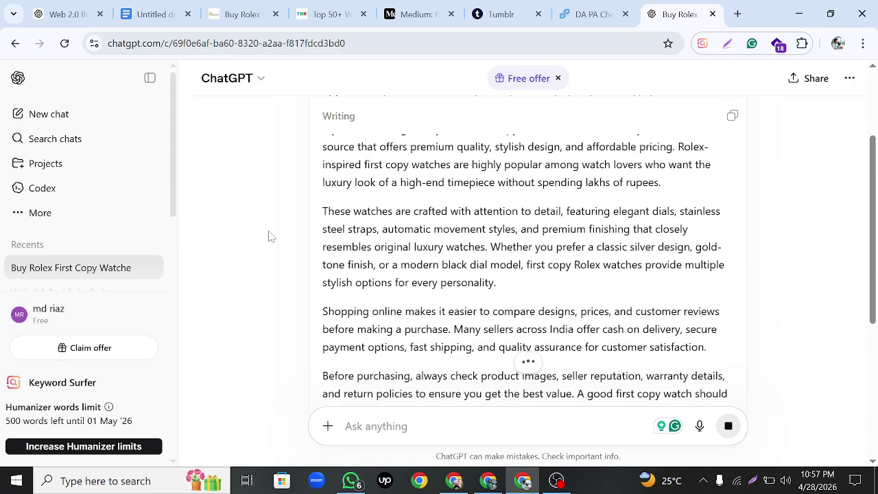
pyautogui.scroll(-3, 272, 237)
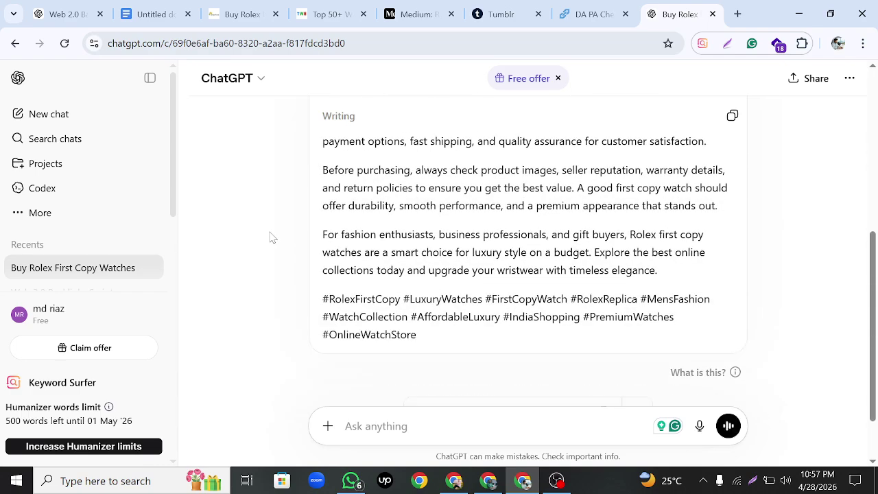
pyautogui.scroll(5, 272, 236)
pyautogui.scroll(-4, 273, 239)
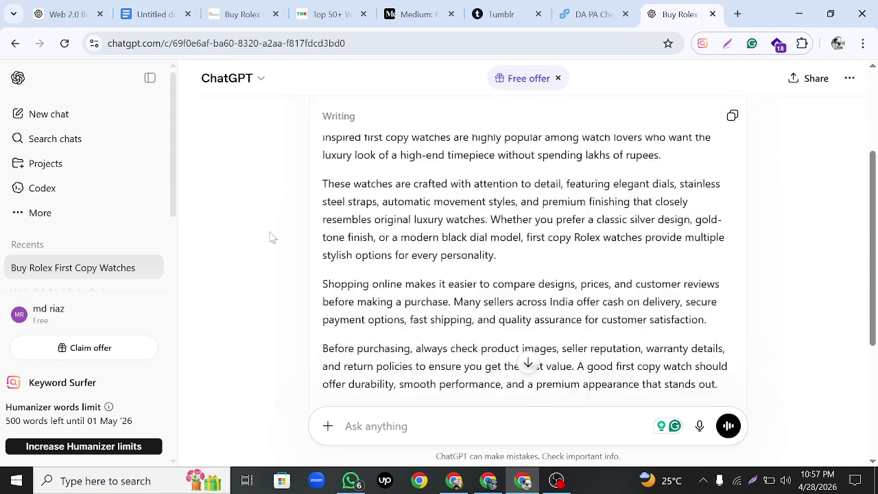
pyautogui.scroll(8, 273, 241)
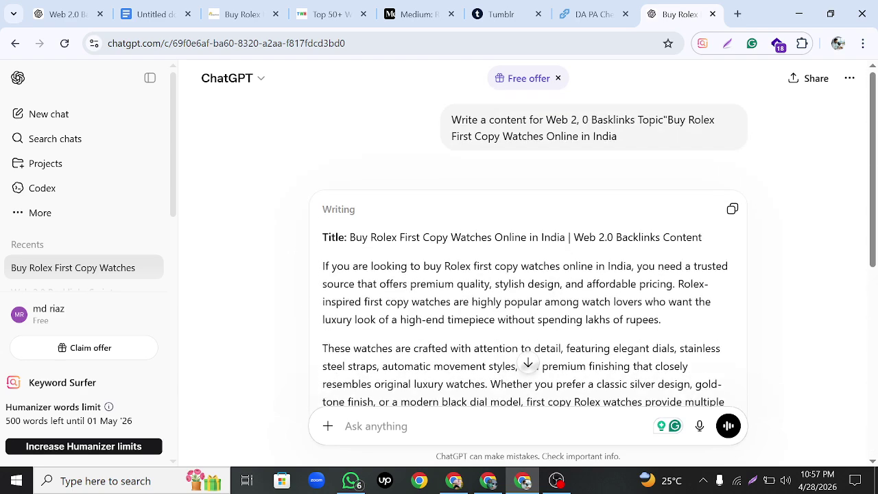
# Edit the sent prompt to ask for "a 500 word content" and resubmit it.
pyautogui.click(736, 164)
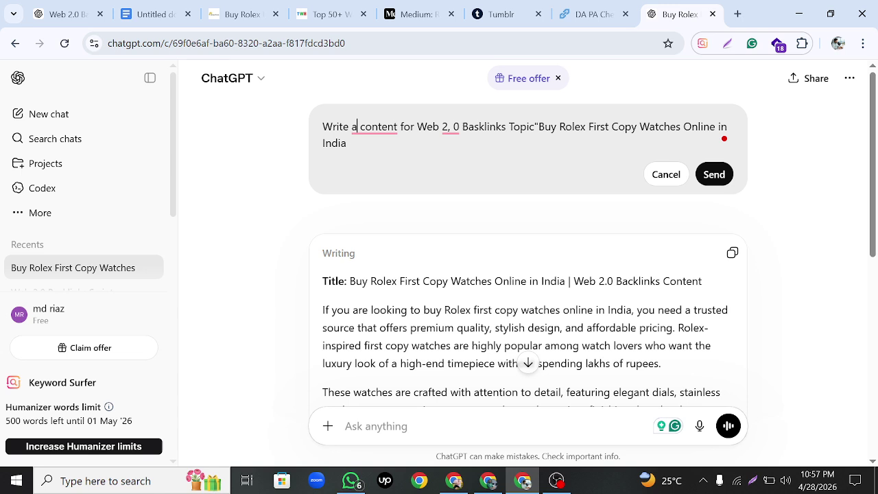
pyautogui.write('50')
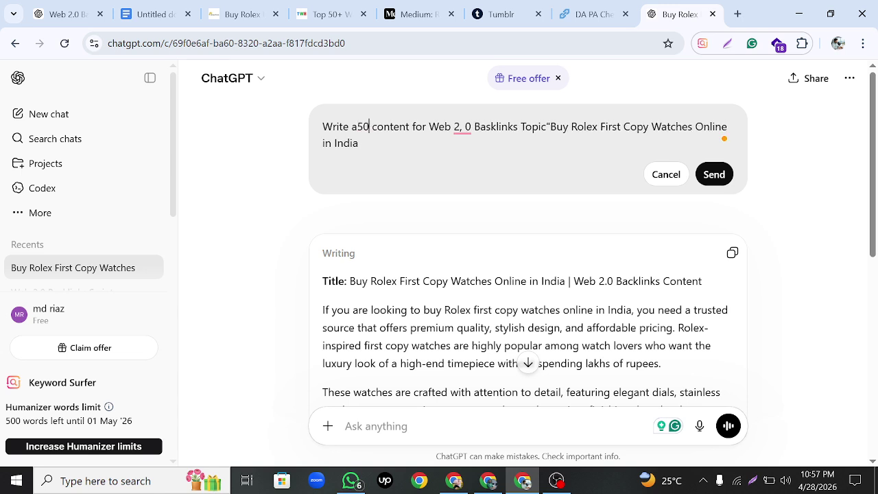
pyautogui.write('0 word')
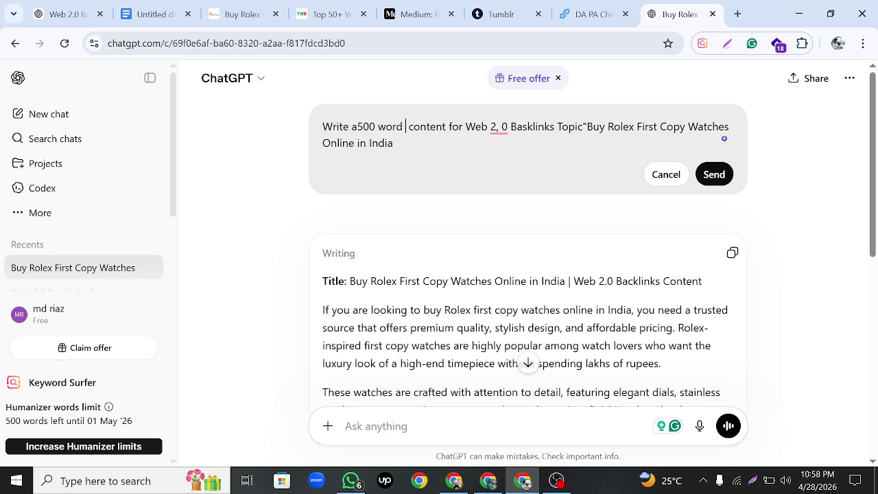
pyautogui.press('Left')
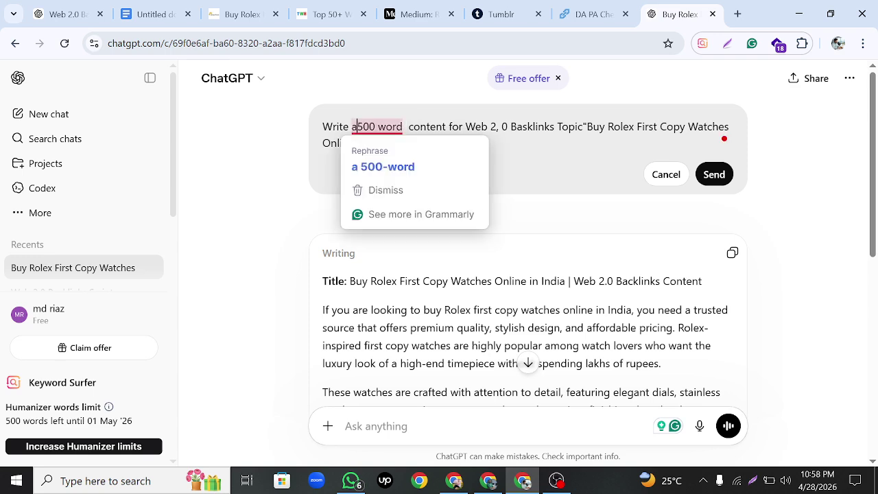
pyautogui.click(717, 175)
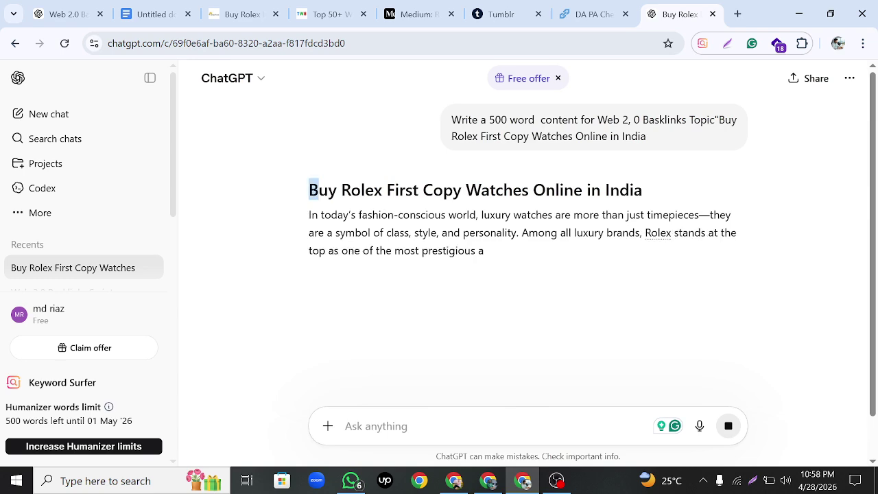
# Look over the heading and body paragraphs of the regenerated article down to its conclusion.
pyautogui.moveTo(307, 190); pyautogui.dragTo(672, 198)
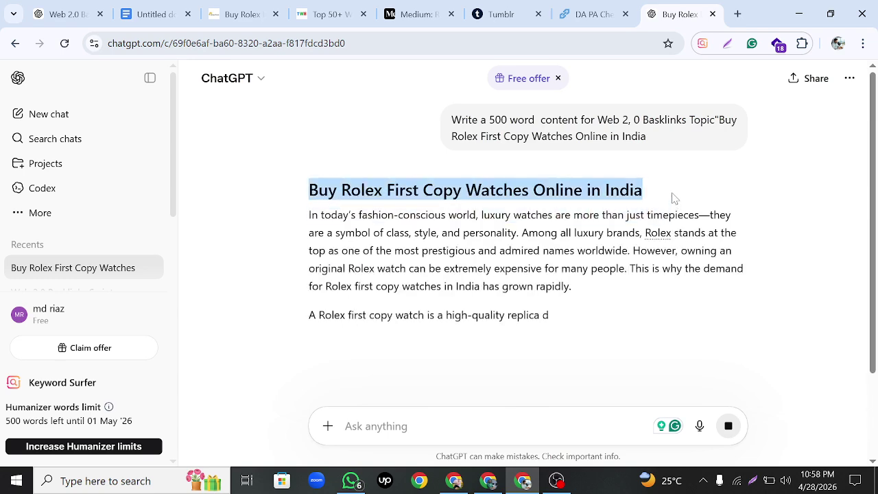
pyautogui.click(298, 198)
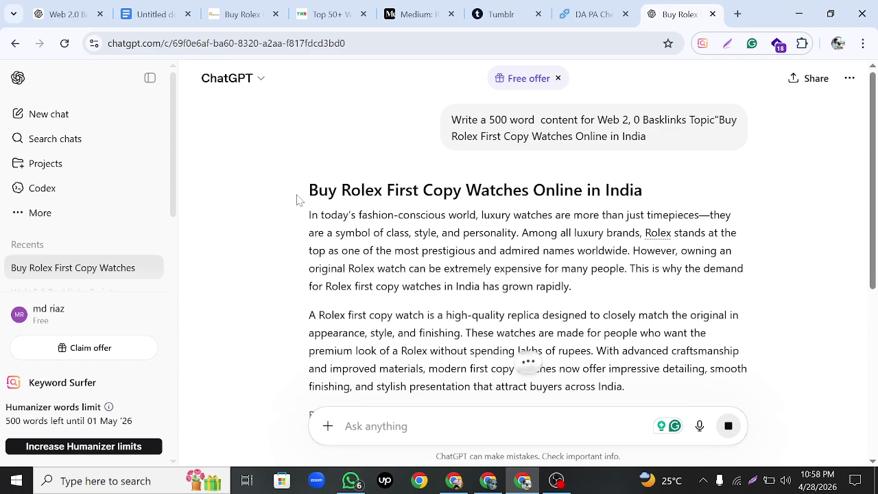
pyautogui.scroll(-1, 302, 196)
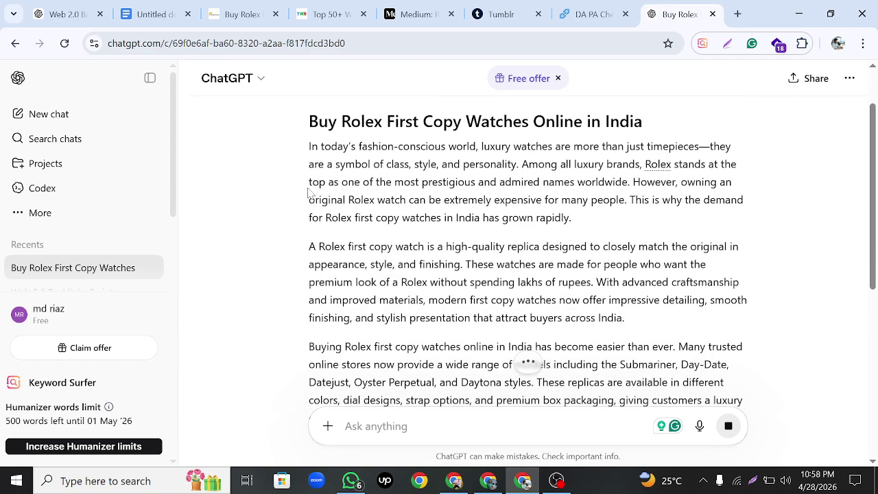
pyautogui.scroll(-6, 308, 178)
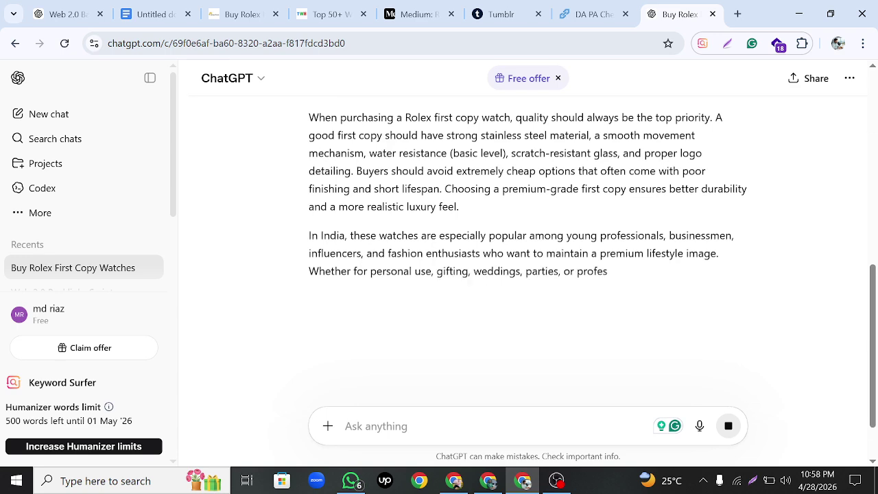
pyautogui.scroll(-2, 309, 273)
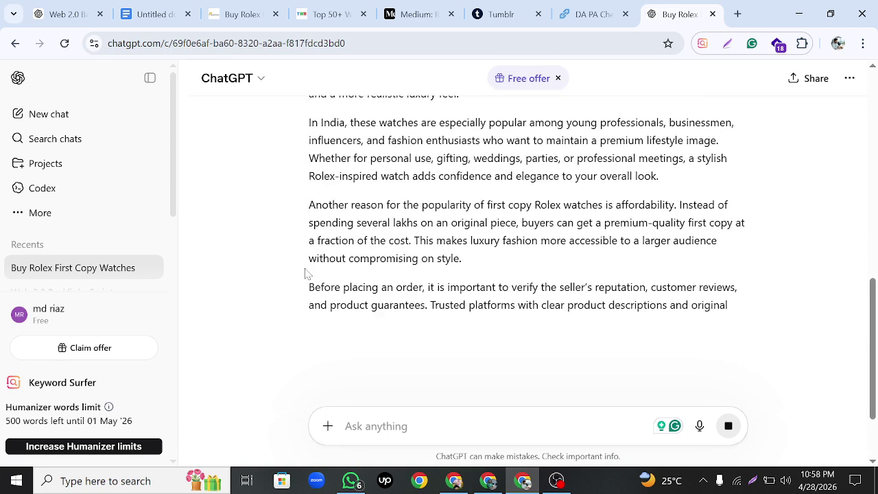
pyautogui.scroll(-3, 309, 273)
pyautogui.scroll(-1, 309, 273)
pyautogui.scroll(5, 308, 273)
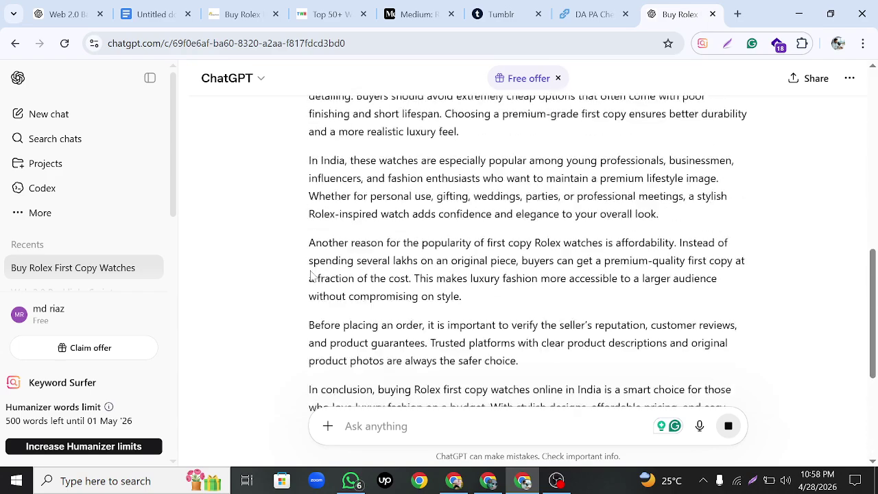
pyautogui.scroll(-4, 309, 279)
# Copy the whole regenerated article from its heading through the conclusion and switch to the untitled Google Docs document.
pyautogui.scroll(7, 371, 252)
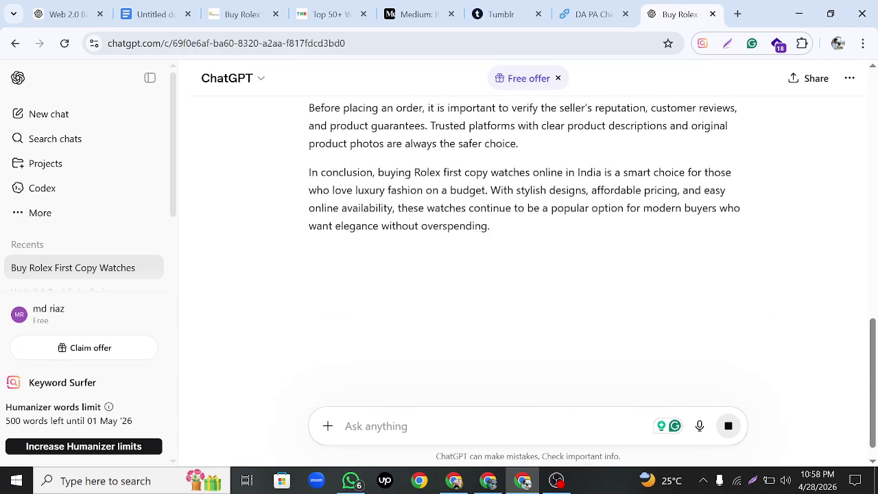
pyautogui.scroll(6, 528, 246)
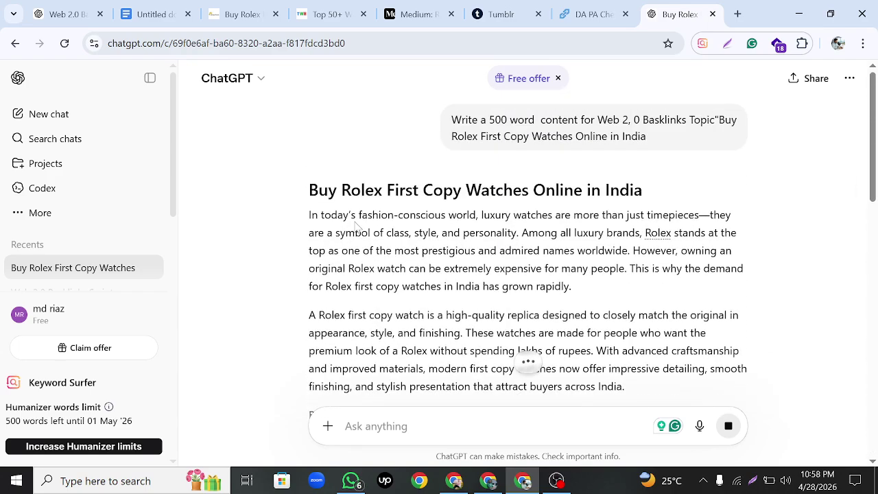
pyautogui.moveTo(310, 190); pyautogui.dragTo(424, 364)
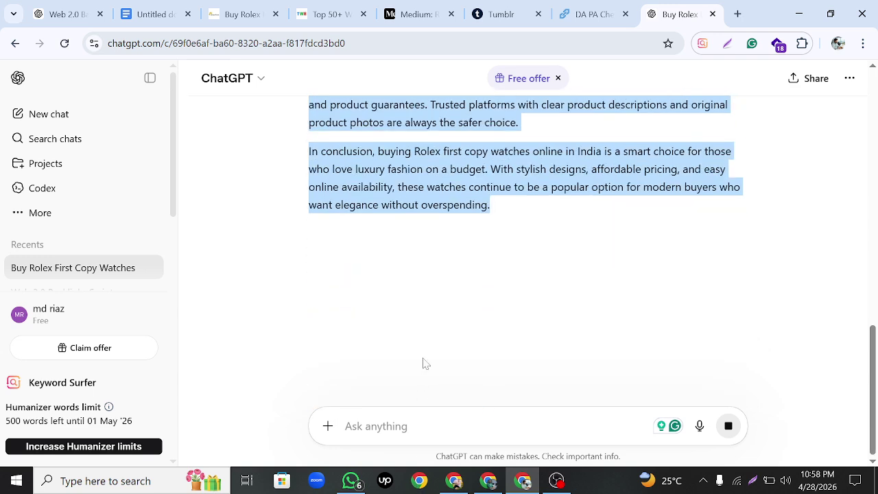
pyautogui.rightClick(406, 196)
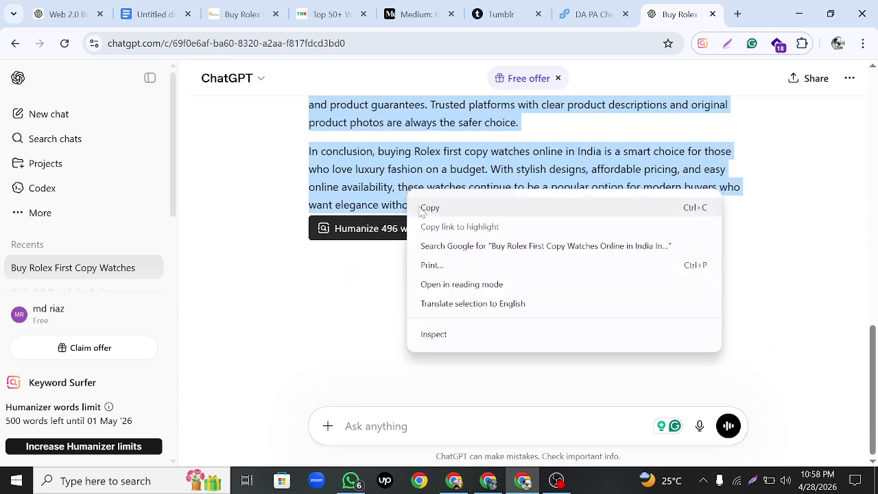
pyautogui.click(411, 201)
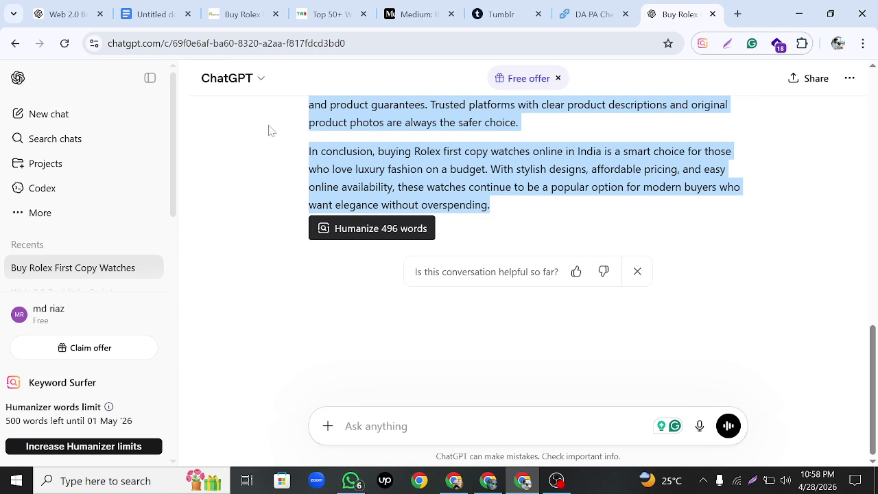
pyautogui.click(152, 14)
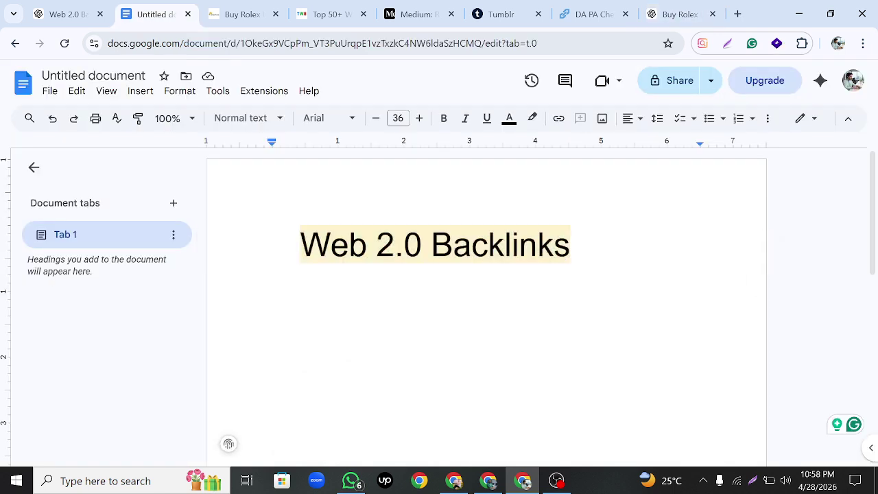
# Add the placeholder text "gf" beneath the "Web 2.0 Backlinks" heading and set its font size to 10.
pyautogui.rightClick(313, 288)
pyautogui.click(351, 121)
pyautogui.write('gf')
pyautogui.hotkey('shift', 'Left')
pyautogui.hotkey('shift', 'Left')
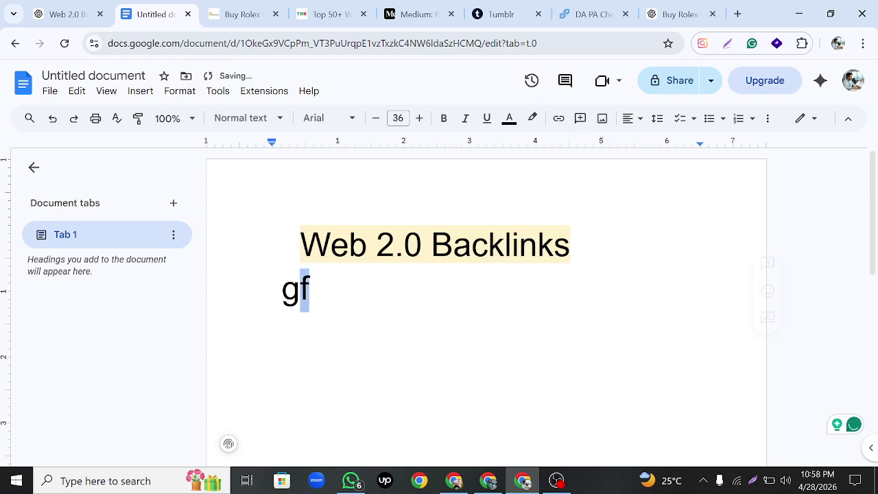
pyautogui.click(444, 118)
pyautogui.click(442, 120)
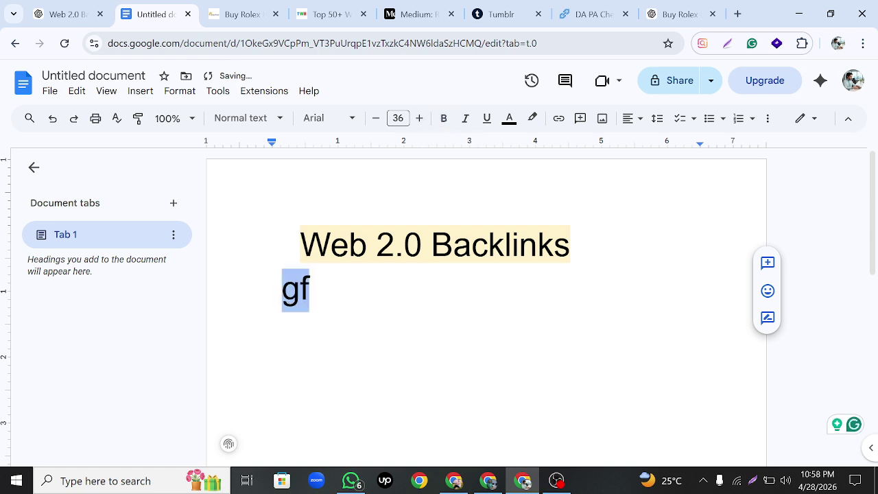
pyautogui.click(398, 118)
pyautogui.click(398, 190)
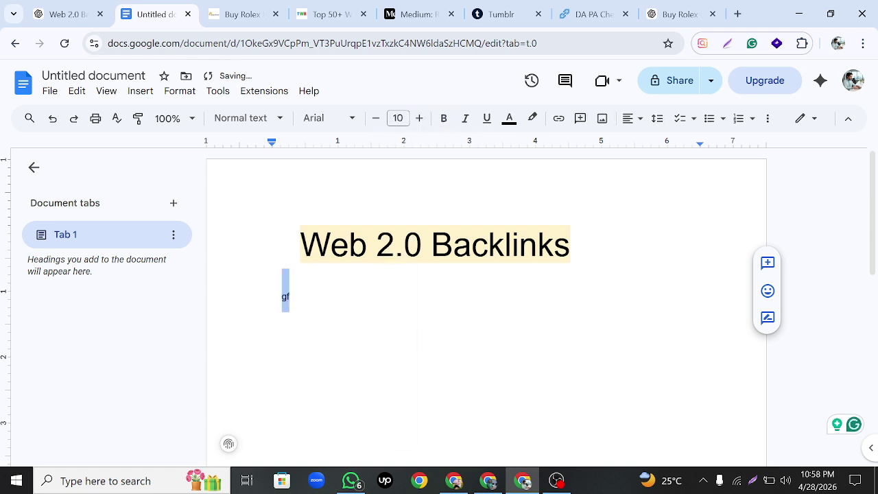
# Replace the placeholder beneath the "Web 2.0 Backlinks" heading with the copied article.
pyautogui.press('BackSpace')
pyautogui.rightClick(311, 292)
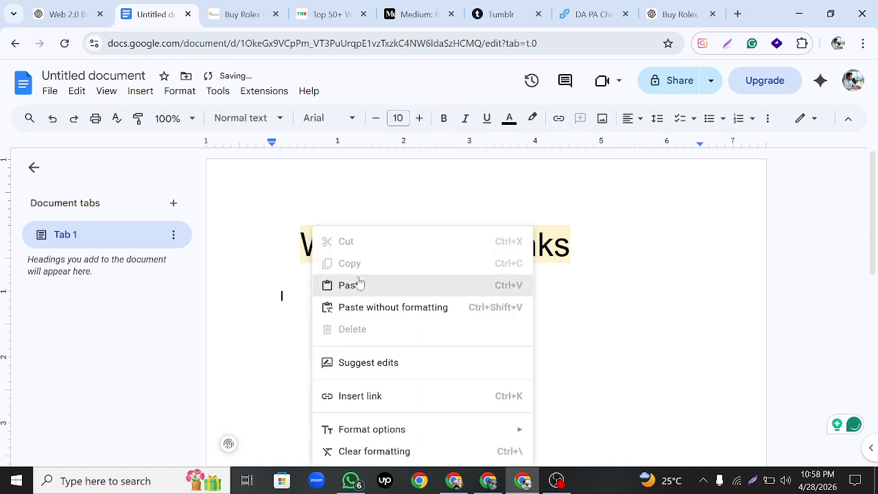
pyautogui.click(357, 288)
pyautogui.scroll(11, 486, 307)
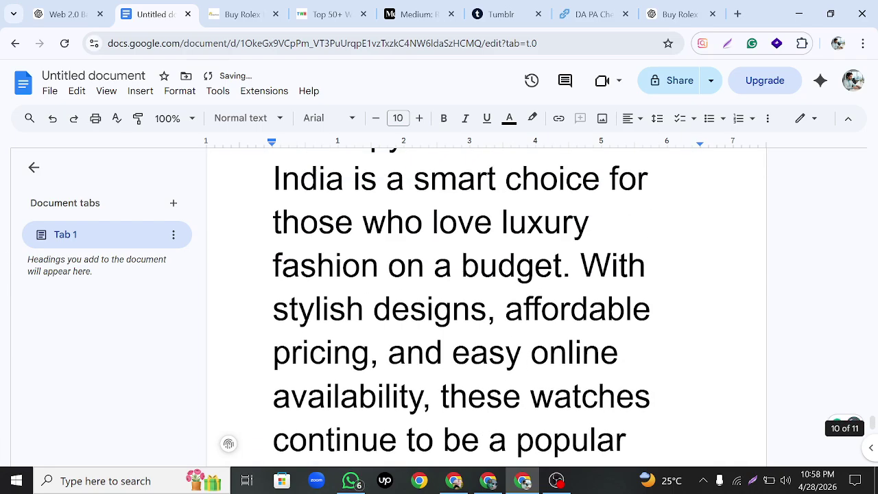
pyautogui.scroll(15, 486, 307)
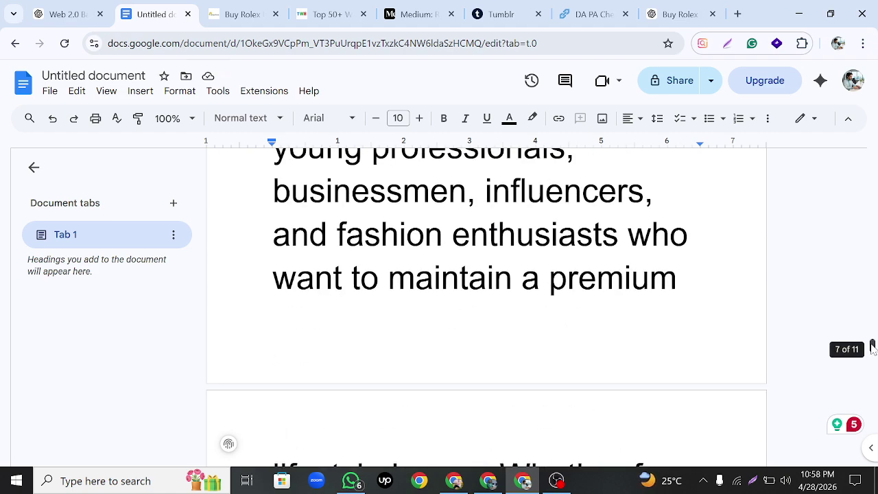
# Delete the pasted article beneath the "Web 2.0 Backlinks" heading.
pyautogui.moveTo(871, 345); pyautogui.dragTo(871, 156)
pyautogui.moveTo(274, 222); pyautogui.dragTo(405, 486)
pyautogui.press('Delete')
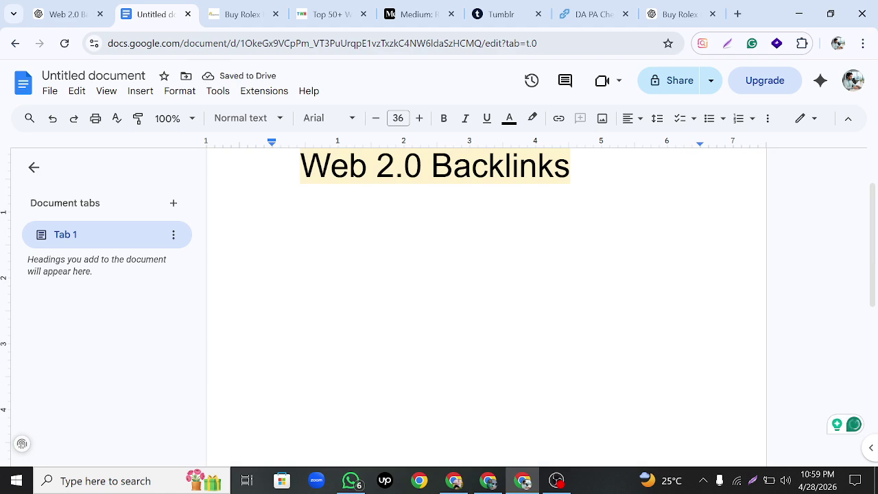
# Remove the "Web 2.0 Backlinks" heading from the document.
pyautogui.scroll(2, 487, 308)
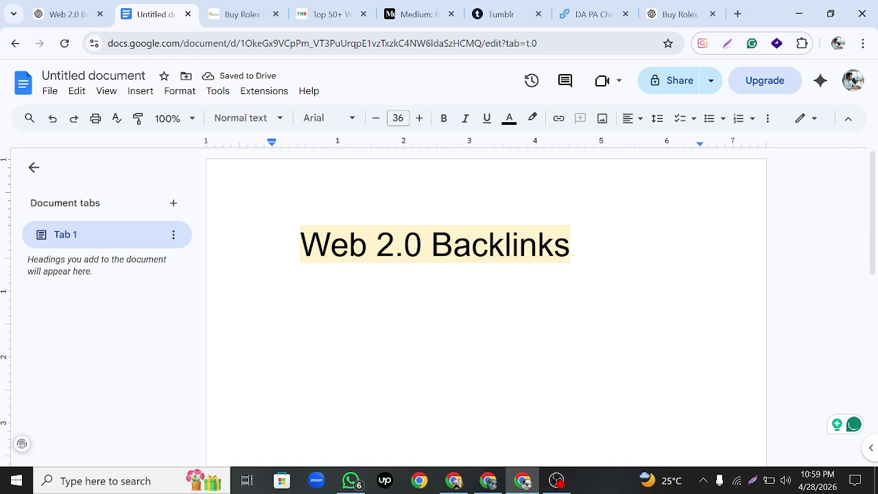
pyautogui.hotkey('shift', 'Left')
pyautogui.hotkey('shift', 'Left')
pyautogui.hotkey('shift', 'Left')
pyautogui.hotkey('shift', 'Left')
pyautogui.hotkey('shift', 'Left')
pyautogui.hotkey('shift', 'Left')
pyautogui.hotkey('shift', 'Left')
pyautogui.hotkey('shift', 'Left')
pyautogui.hotkey('shift', 'Left')
pyautogui.hotkey('shift', 'Left')
pyautogui.hotkey('shift', 'Left')
pyautogui.hotkey('shift', 'Left')
pyautogui.hotkey('shift', 'Left')
pyautogui.hotkey('shift', 'Left')
pyautogui.hotkey('shift', 'Left')
pyautogui.hotkey('shift', 'Left')
pyautogui.hotkey('shift', 'Left')
pyautogui.press('BackSpace')
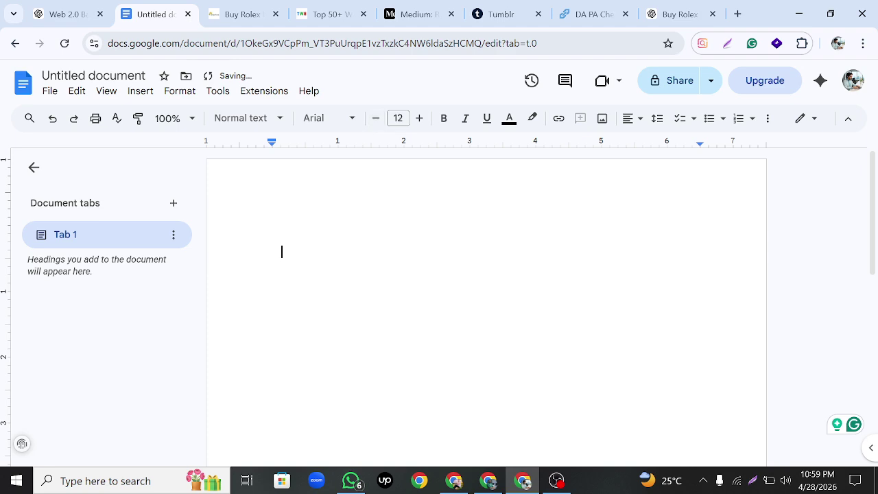
# Paste the copied article into the empty document and set all of its text to font size 10.
pyautogui.rightClick(306, 259)
pyautogui.click(327, 186)
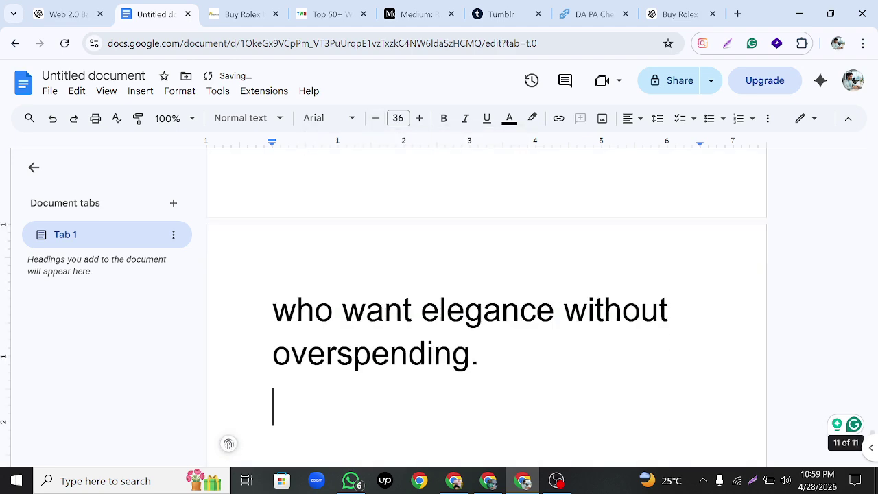
pyautogui.scroll(20, 487, 307)
pyautogui.scroll(4, 834, 312)
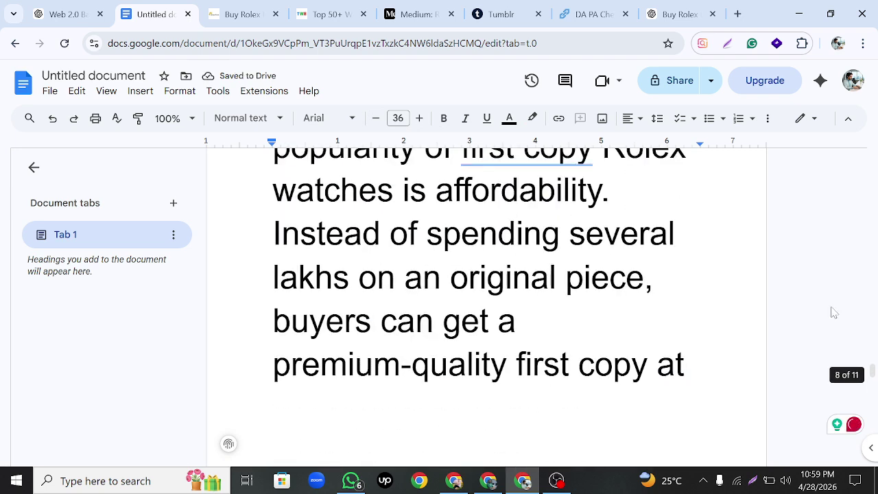
pyautogui.moveTo(872, 370); pyautogui.dragTo(868, 157)
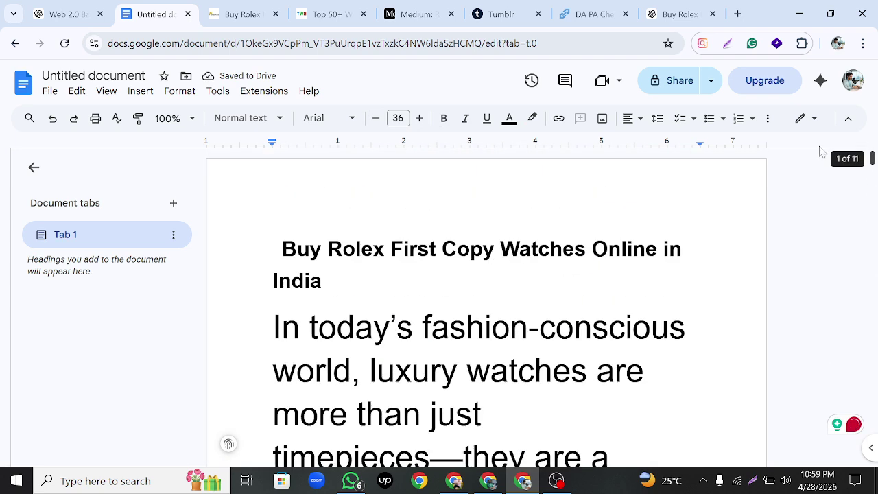
pyautogui.moveTo(282, 180); pyautogui.dragTo(480, 470)
pyautogui.click(397, 118)
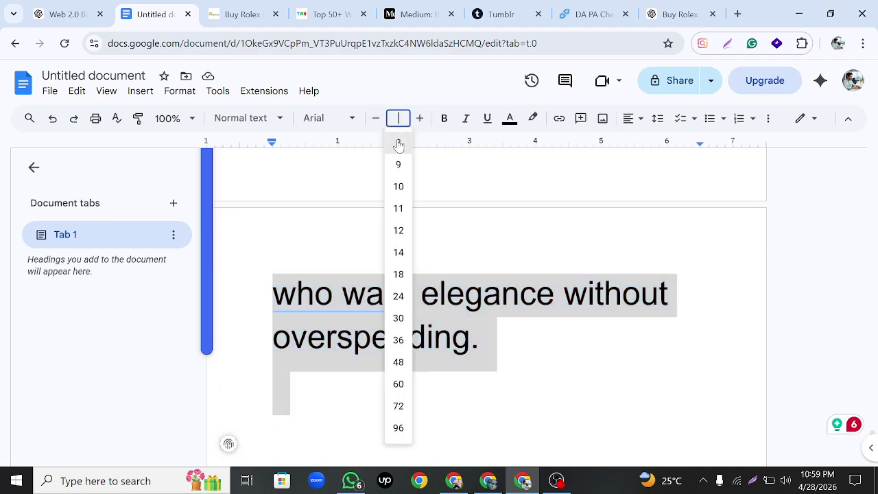
pyautogui.click(398, 186)
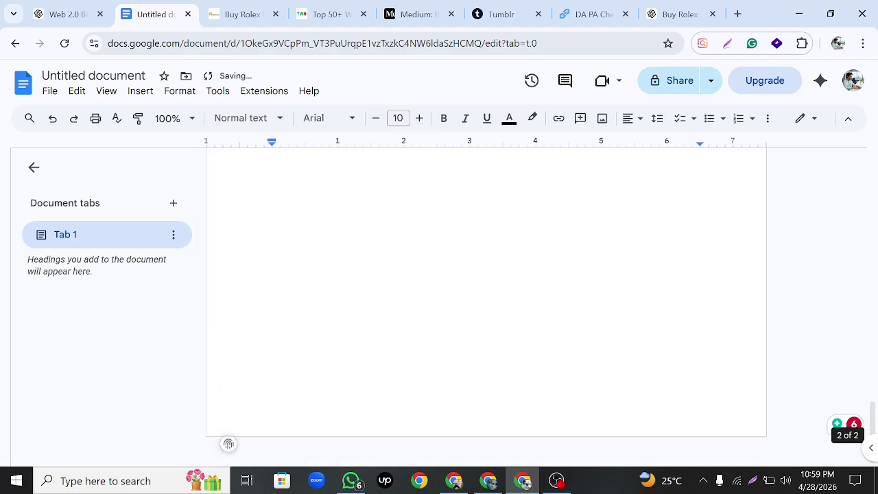
pyautogui.scroll(10, 480, 309)
pyautogui.click(273, 244)
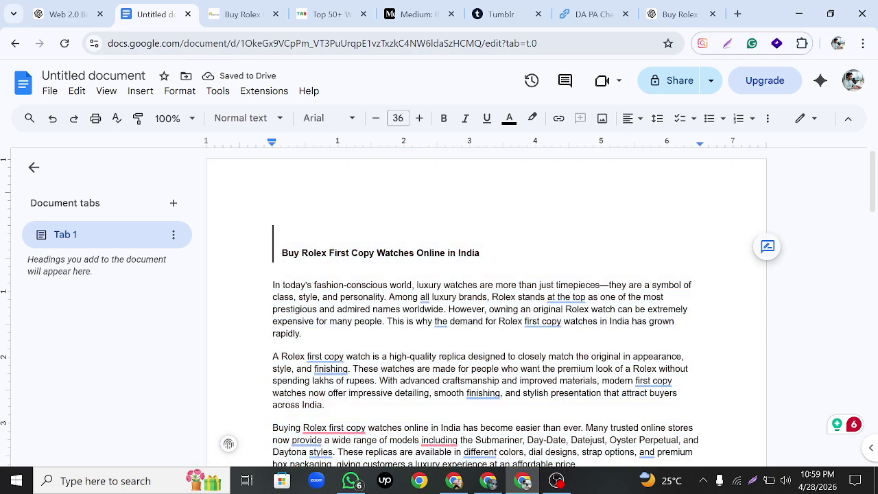
# Accept the Grammarly corrections in the third body paragraph, producing "the first copy of Rolex" and "models, including".
pyautogui.scroll(-2, 480, 309)
pyautogui.scroll(1, 480, 309)
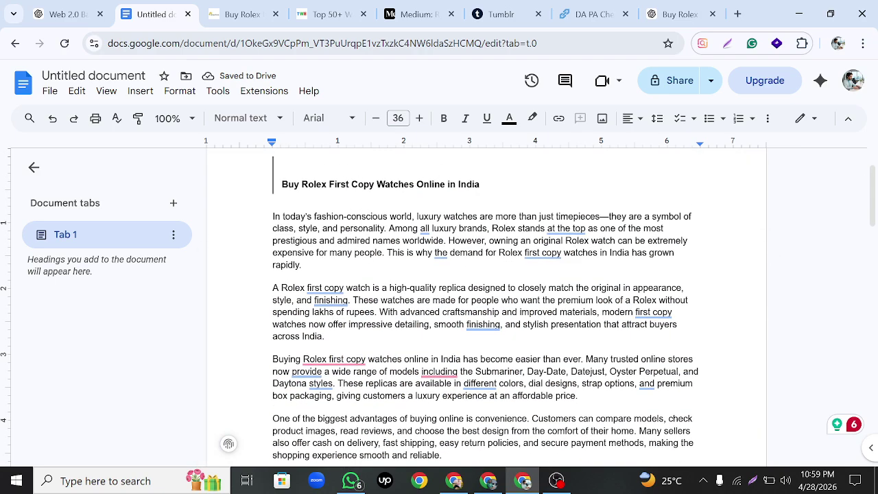
pyautogui.moveTo(334, 359)
pyautogui.click(315, 292)
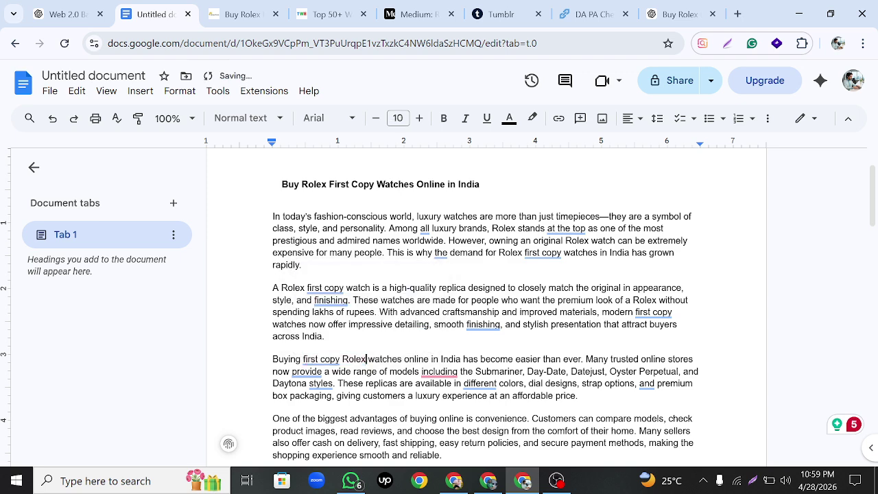
pyautogui.moveTo(439, 371)
pyautogui.click(456, 304)
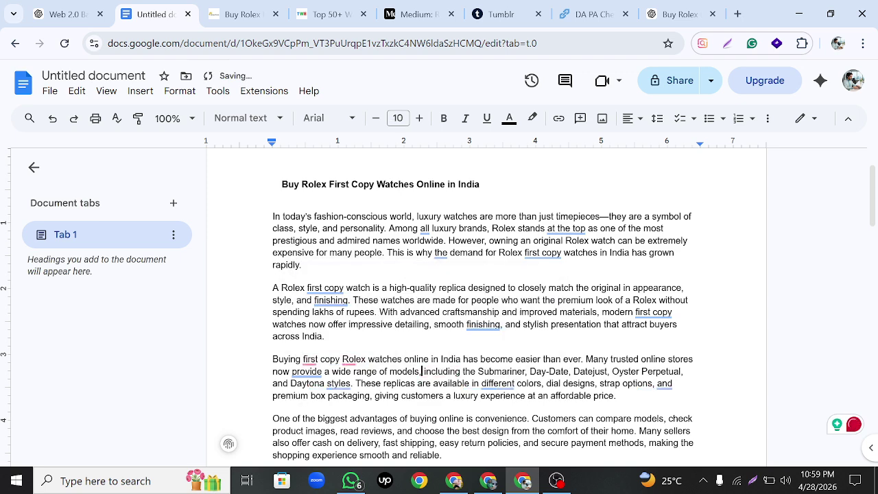
pyautogui.scroll(-1, 421, 303)
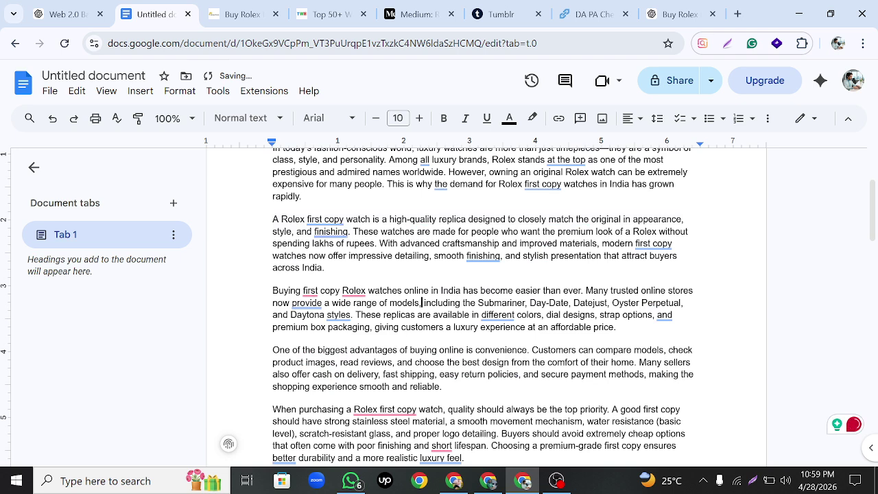
pyautogui.moveTo(354, 291)
pyautogui.click(364, 329)
pyautogui.moveTo(309, 290)
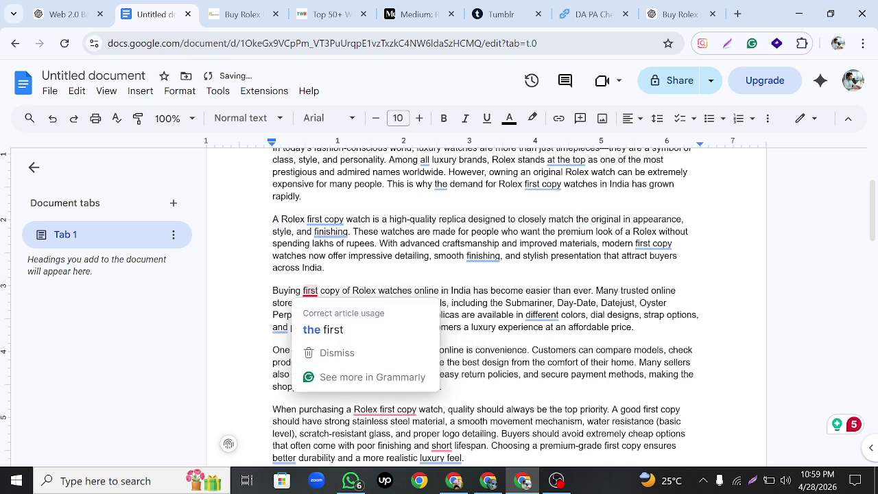
pyautogui.click(322, 330)
# Apply the Grammarly corrections "first copy Rolex" and "a short" in the paragraph beginning "When purchasing".
pyautogui.scroll(-1, 484, 305)
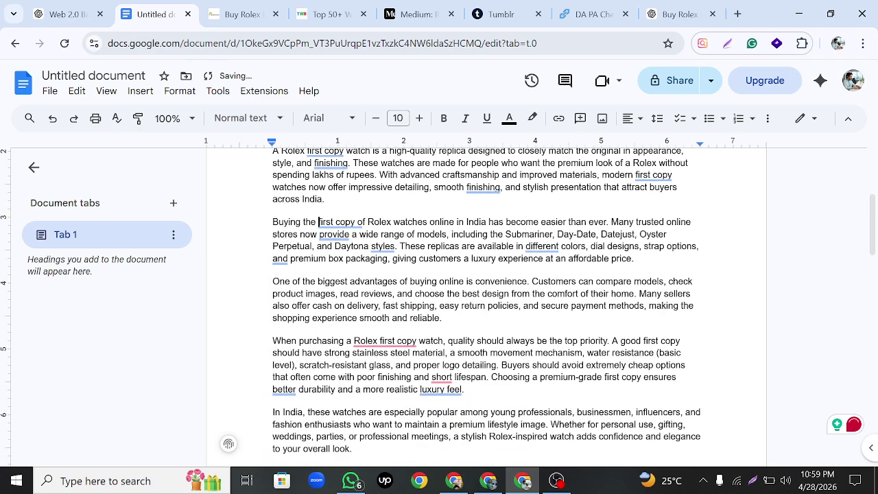
pyautogui.scroll(3, 484, 305)
pyautogui.scroll(-4, 484, 305)
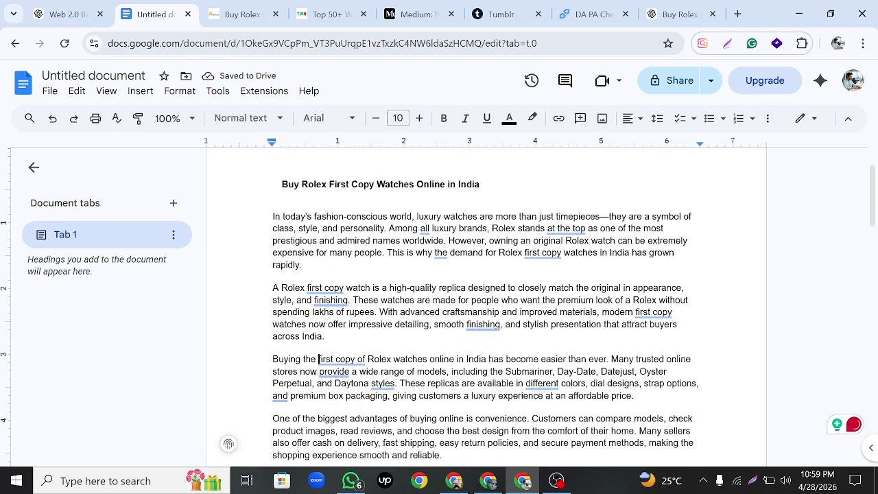
pyautogui.scroll(2, 485, 305)
pyautogui.scroll(-2, 389, 315)
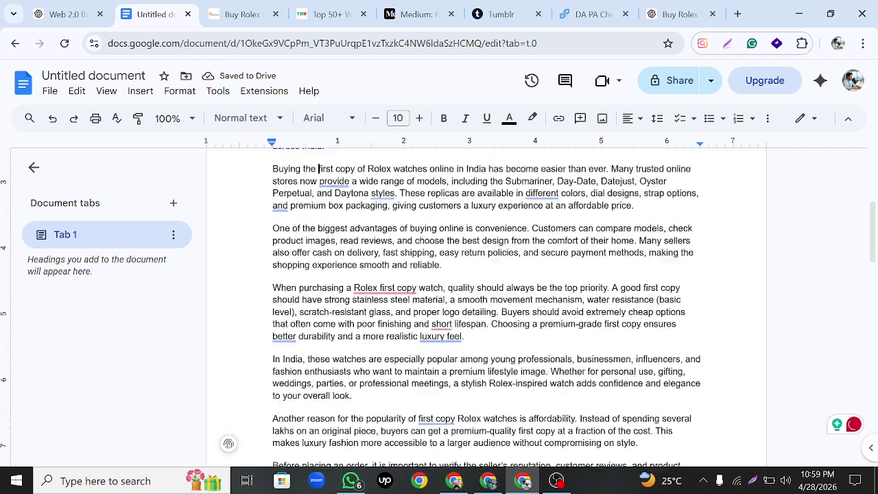
pyautogui.moveTo(387, 274)
pyautogui.click(394, 312)
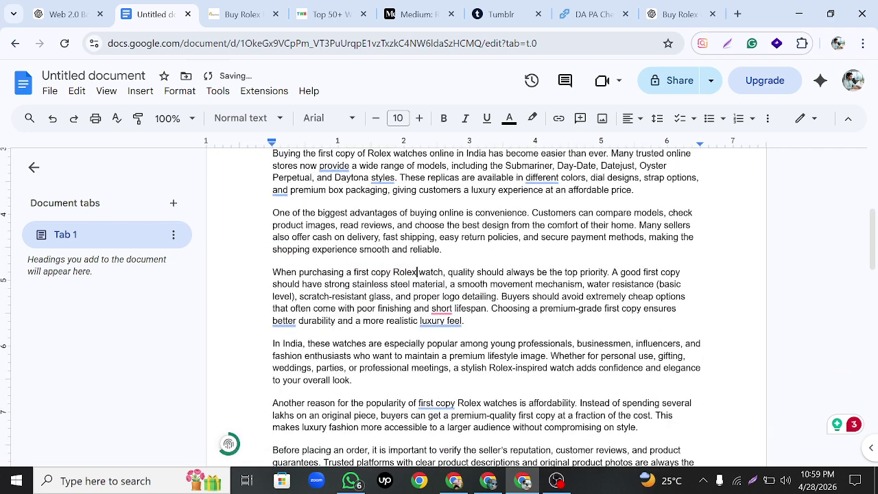
pyautogui.moveTo(441, 308)
pyautogui.click(468, 345)
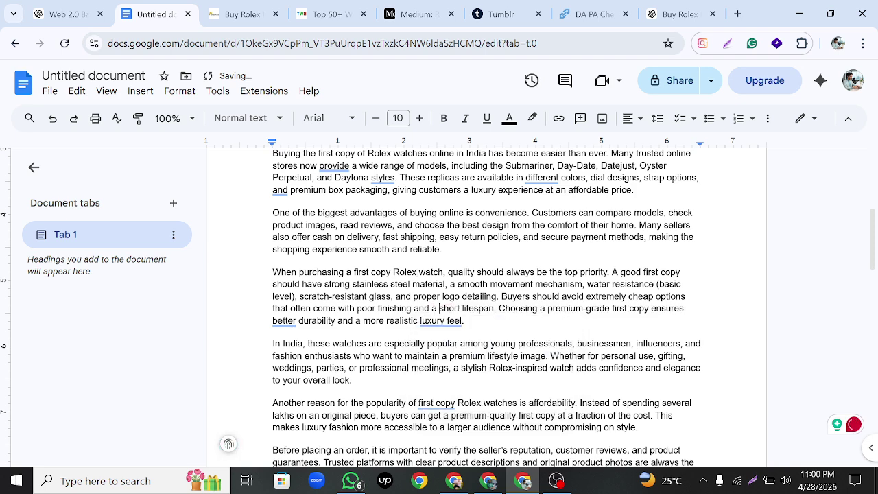
# Accept Grammarly's determiner correction "a first" for "Rolex first" in the conclusion paragraph.
pyautogui.scroll(-3, 469, 345)
pyautogui.moveTo(373, 293)
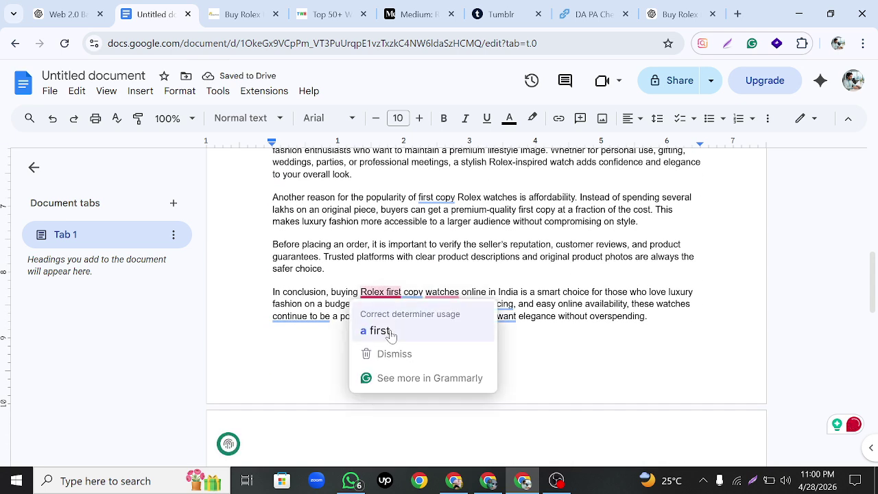
pyautogui.click(388, 333)
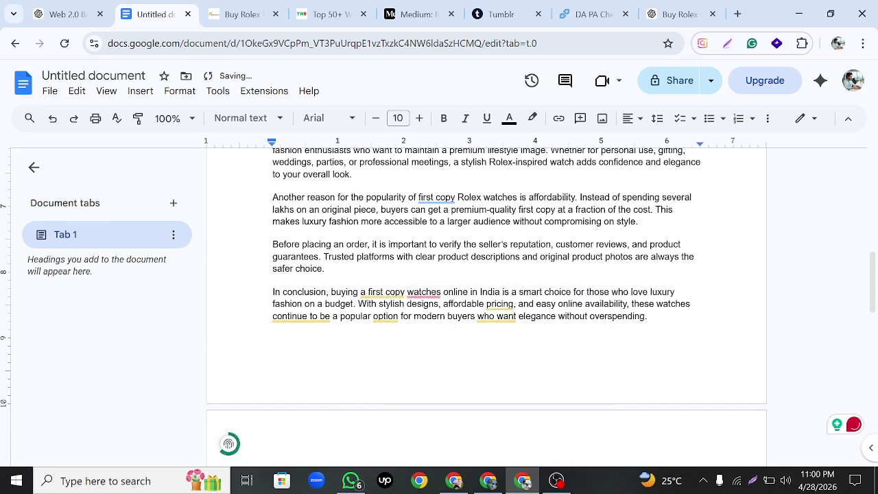
# Switch to the ChatGPT conversation about Rolex first copy watches and submit the prompt "write a Human Unique content".
pyautogui.click(676, 14)
pyautogui.click(399, 298)
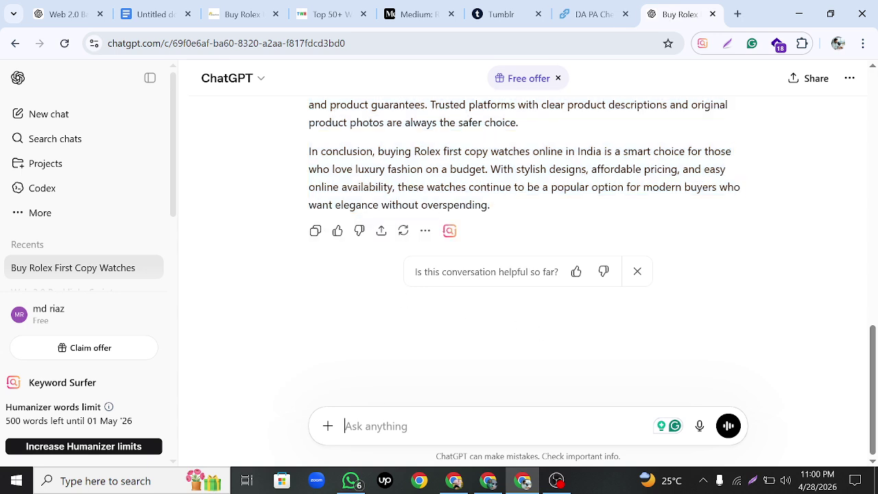
pyautogui.write('write a Human Un')
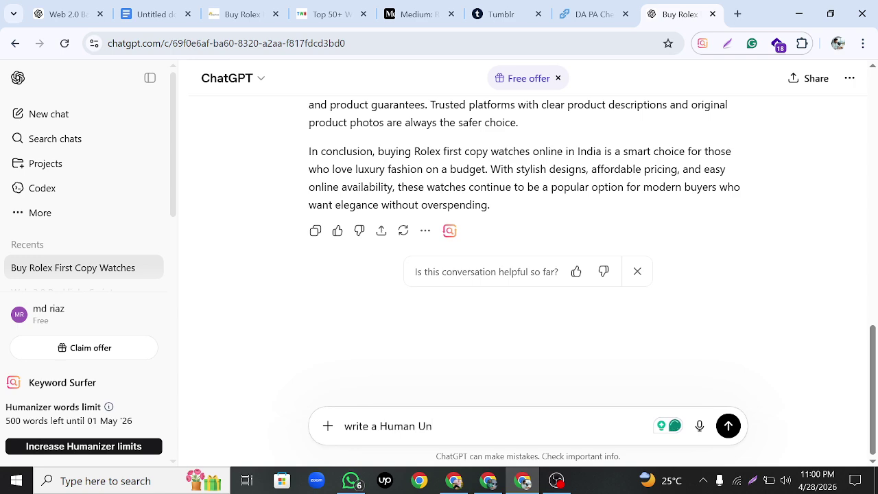
pyautogui.write('ique conten')
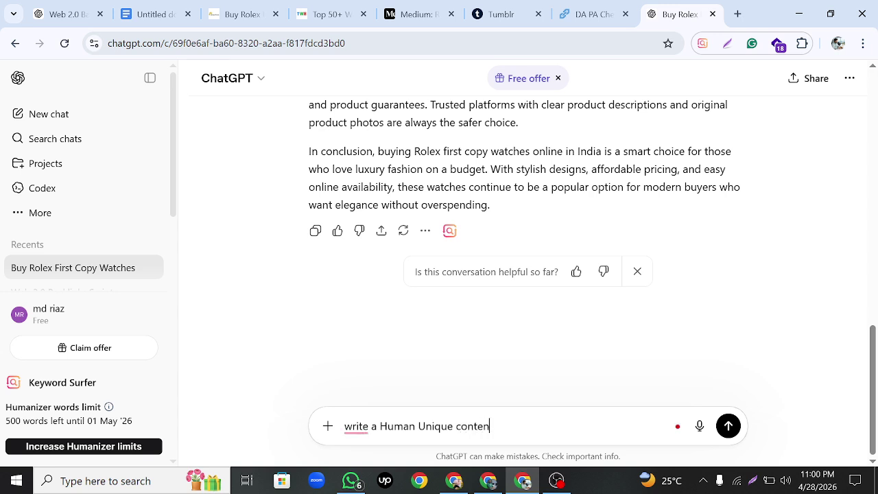
pyautogui.write('t')
pyautogui.press('Return')
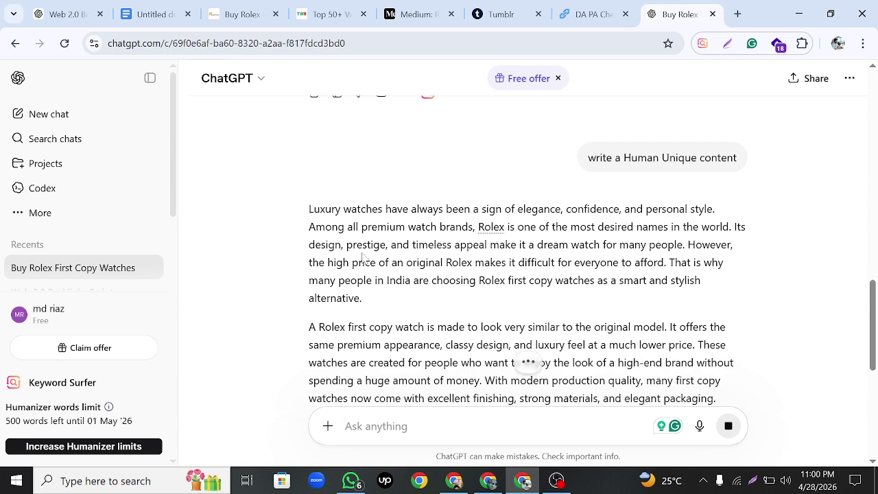
# Read through the newly generated article from its opening paragraph to its conclusion and copy the whole response.
pyautogui.scroll(-2, 528, 250)
pyautogui.scroll(-3, 345, 347)
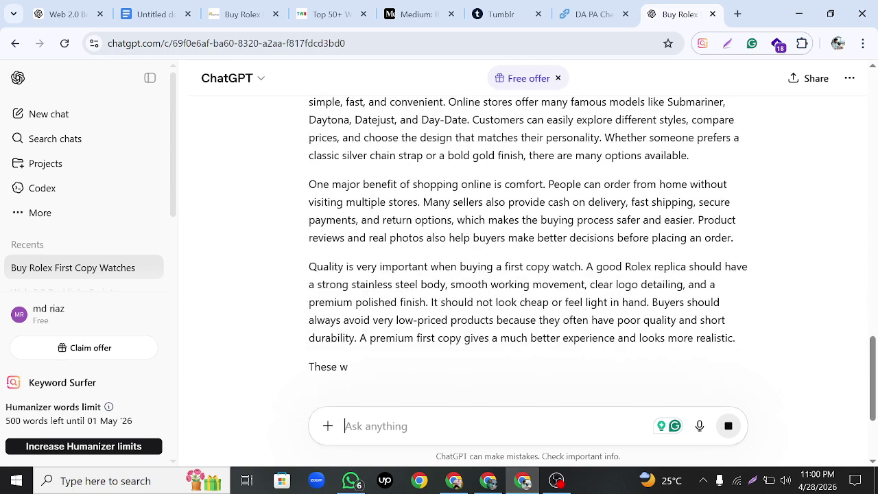
pyautogui.scroll(-3, 345, 347)
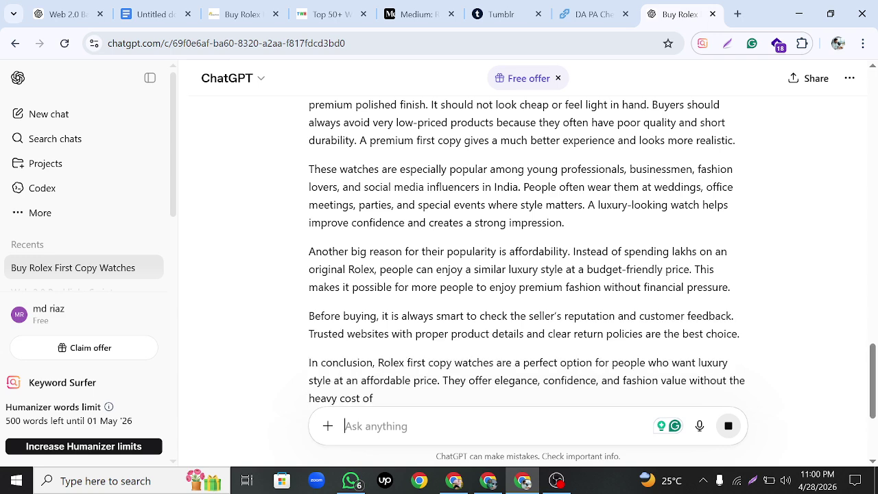
pyautogui.scroll(-2, 338, 298)
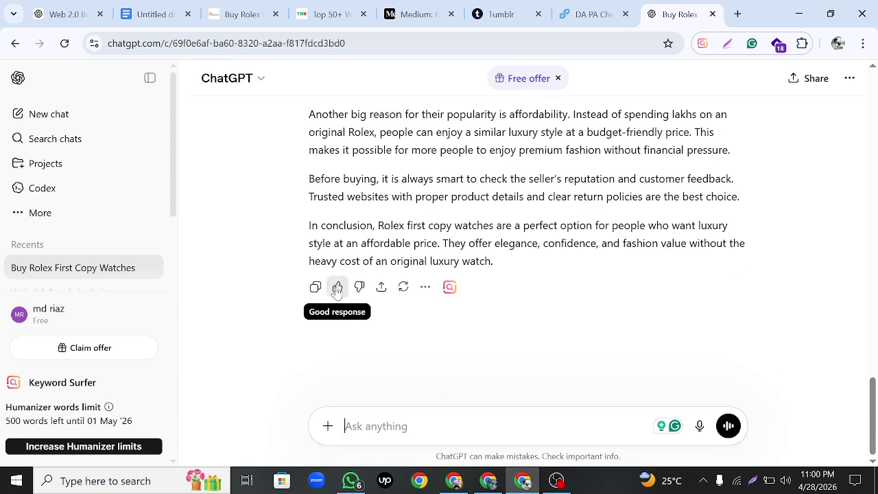
pyautogui.scroll(4, 314, 296)
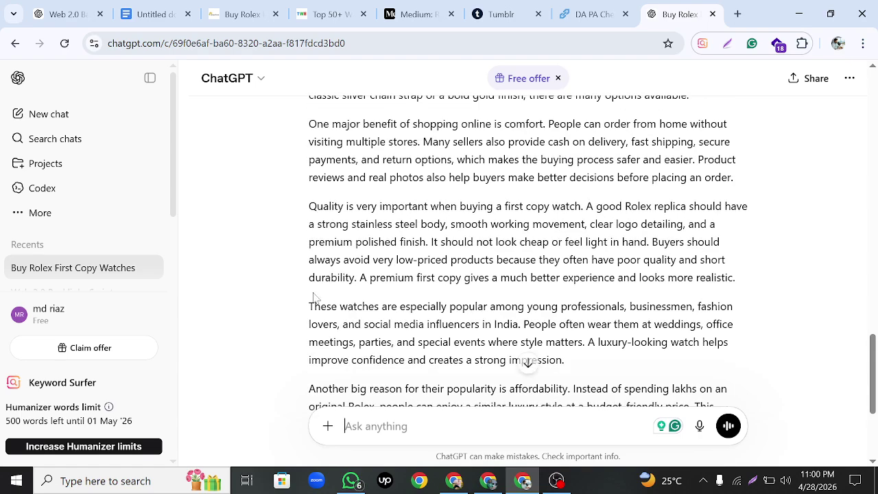
pyautogui.scroll(-2, 525, 363)
pyautogui.scroll(3, 525, 362)
pyautogui.scroll(5, 313, 296)
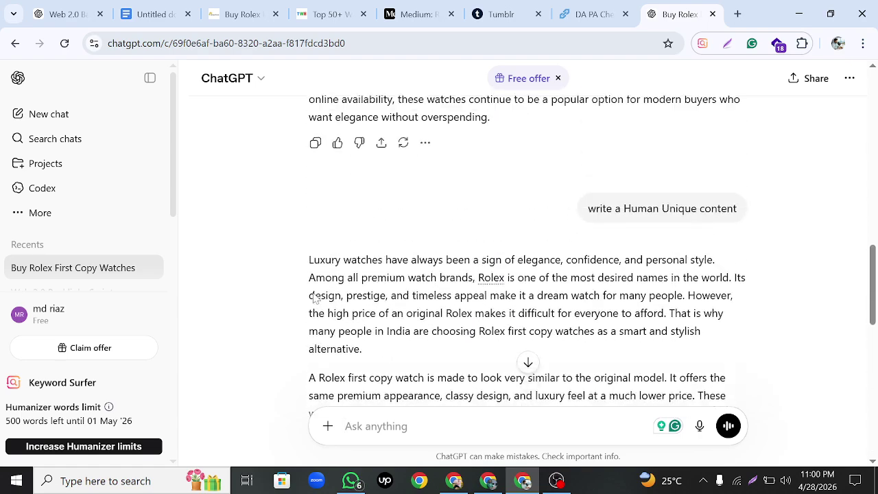
pyautogui.scroll(-8, 313, 297)
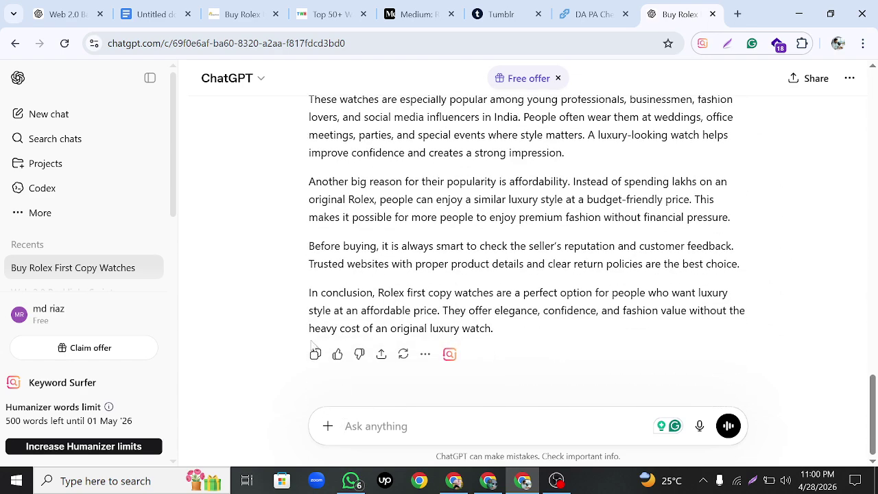
pyautogui.scroll(12, 335, 362)
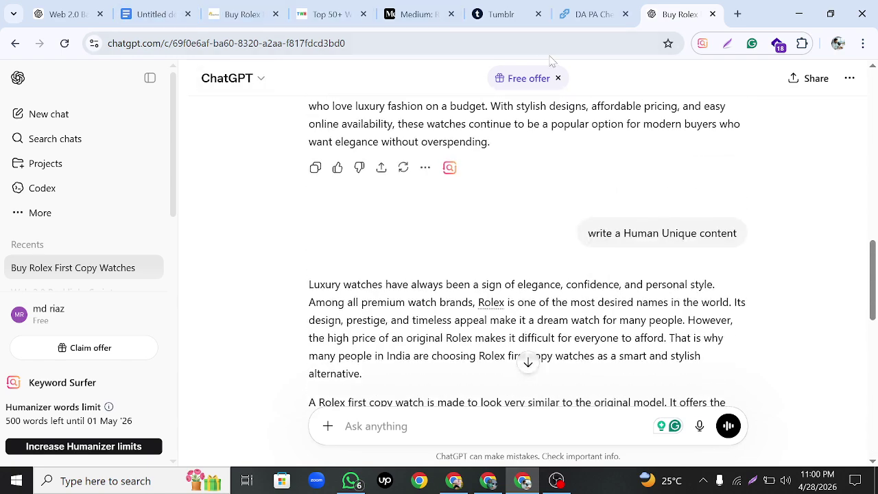
# Switch to Tumblr, create a new text post and paste the copied article as its body.
pyautogui.click(498, 14)
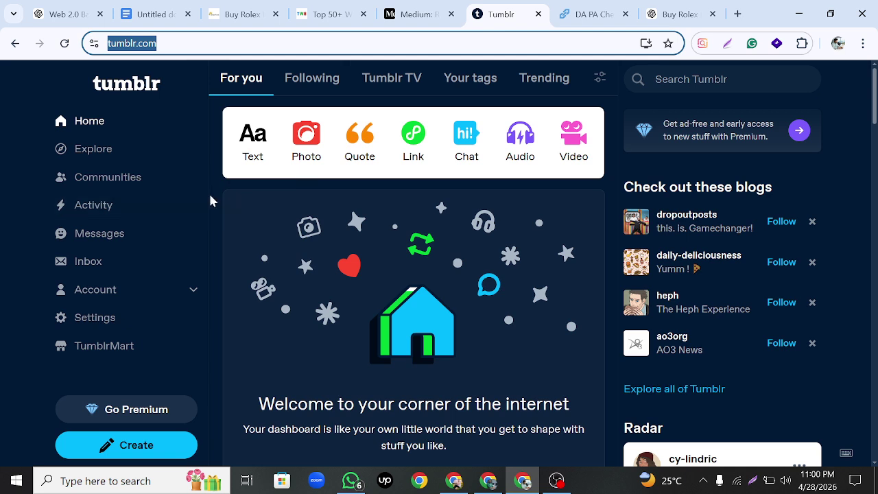
pyautogui.click(254, 138)
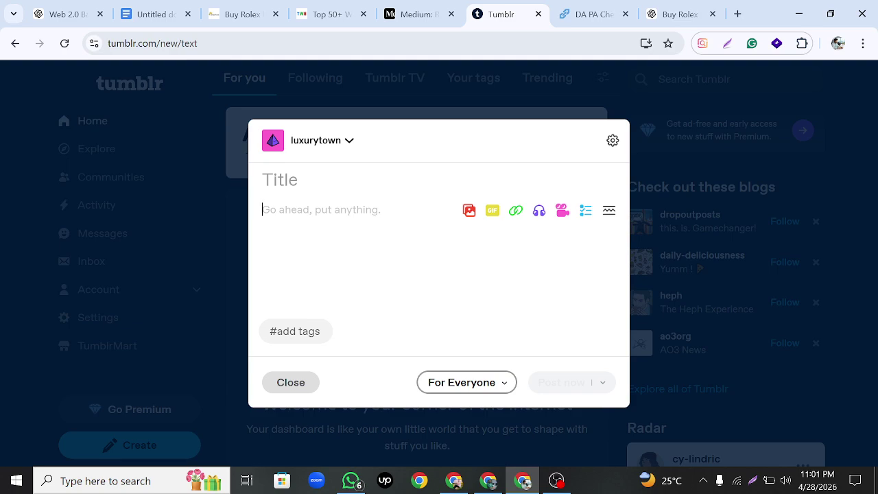
pyautogui.rightClick(290, 160)
pyautogui.click(316, 310)
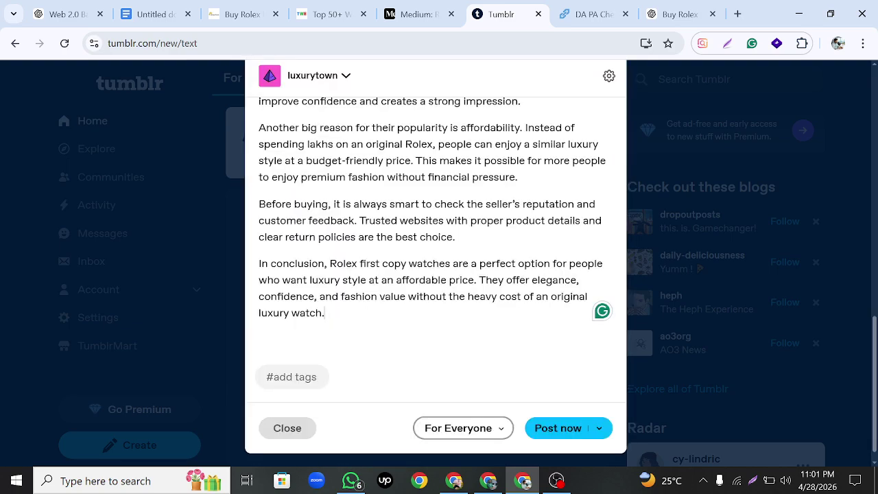
# Copy the heading "Buy Rolex First Copy Watches Online in India" from the first article in the ChatGPT conversation.
pyautogui.scroll(15, 436, 274)
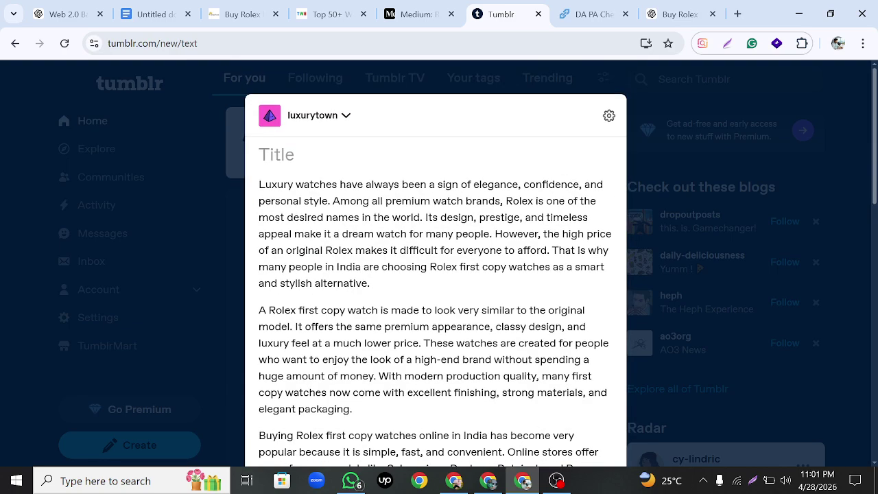
pyautogui.click(276, 155)
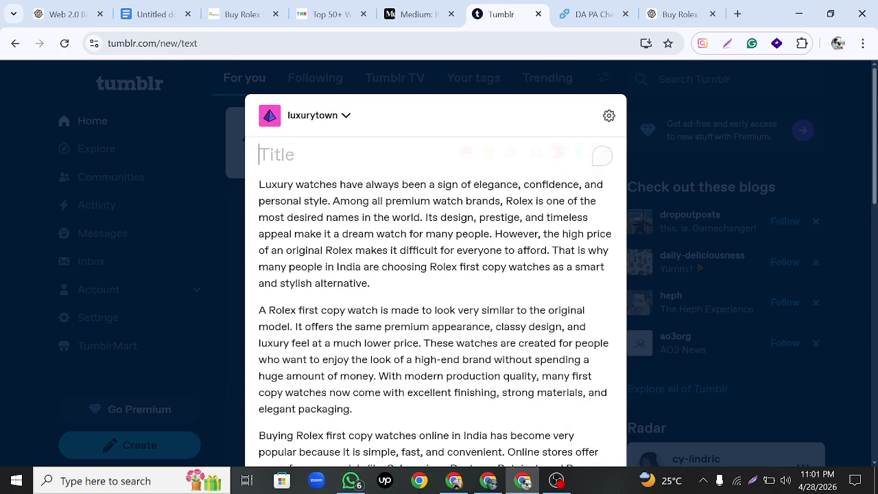
pyautogui.click(679, 14)
pyautogui.scroll(10, 434, 203)
pyautogui.scroll(3, 435, 203)
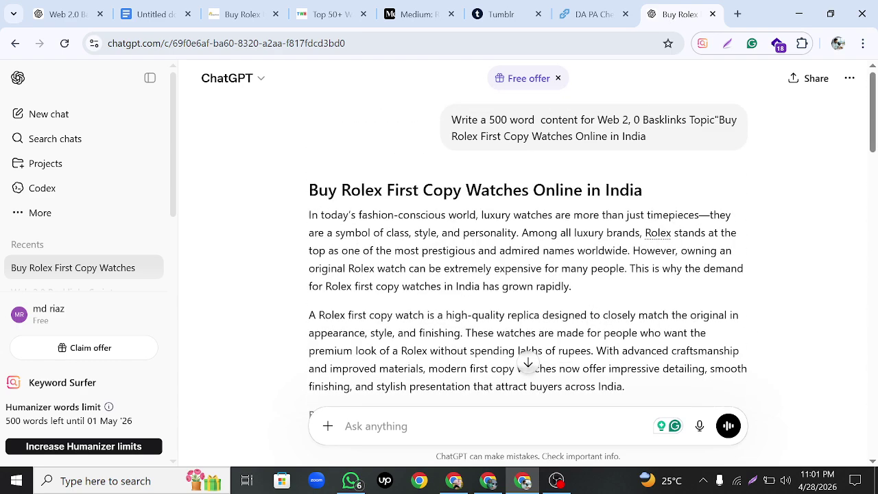
pyautogui.moveTo(308, 190); pyautogui.dragTo(660, 197)
pyautogui.rightClick(310, 199)
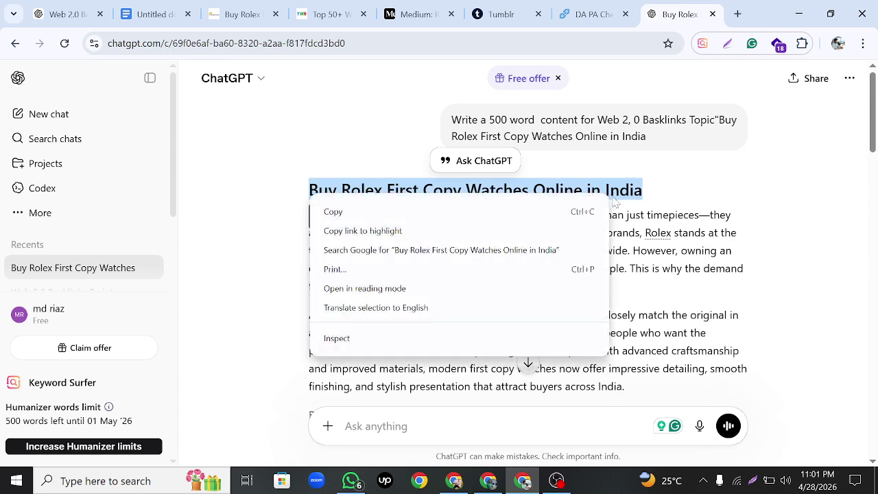
pyautogui.click(507, 209)
# Paste the copied heading as the Tumblr post's title and extend it to "Buy Rolex First Copy Watches Online in India 2026".
pyautogui.click(514, 19)
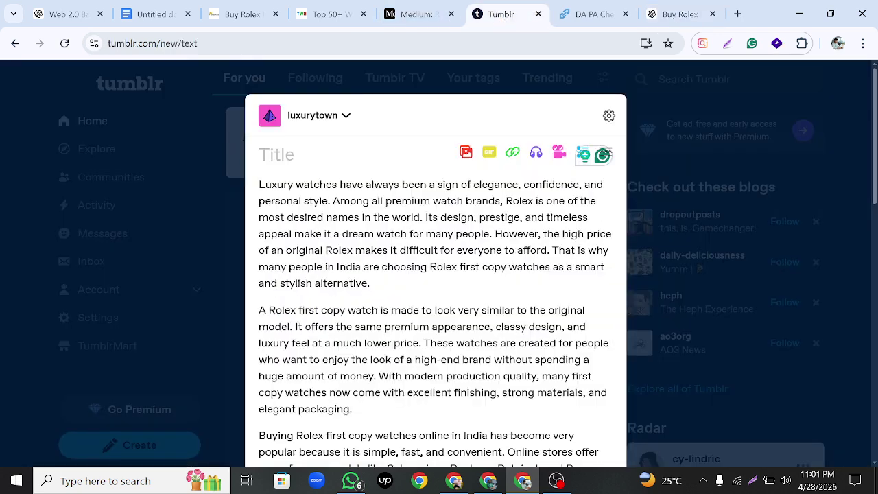
pyautogui.rightClick(280, 157)
pyautogui.click(302, 306)
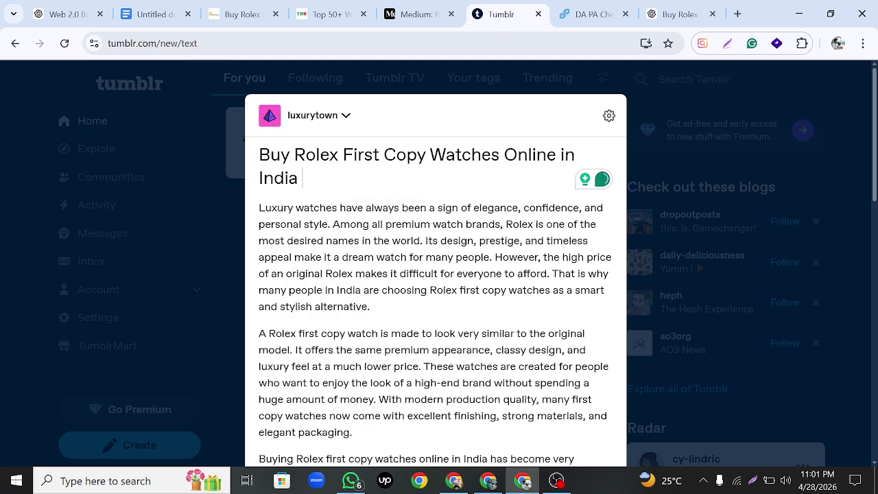
pyautogui.write('2026')
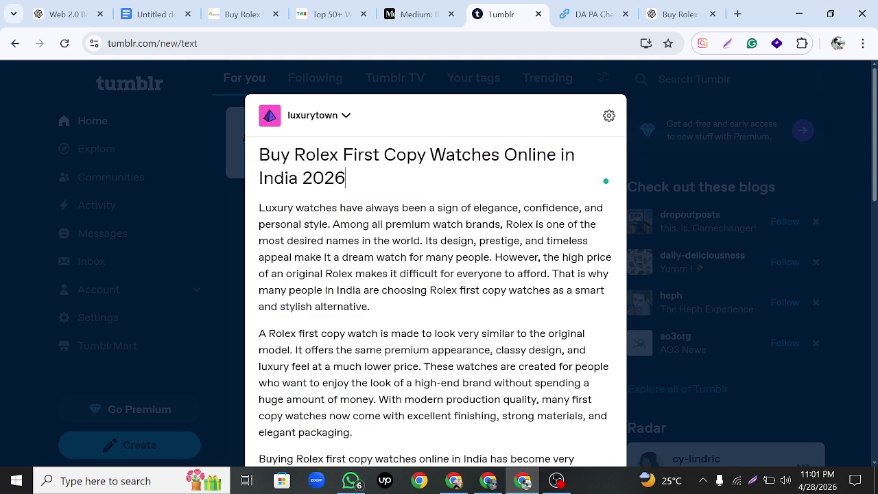
# Copy the web address of LuxuryTown's Rolex First Copy Watches category page.
pyautogui.scroll(-3, 434, 274)
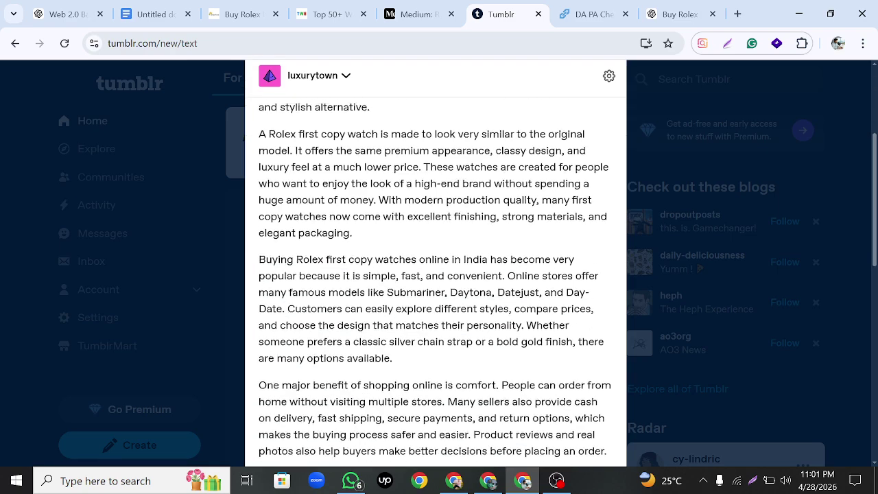
pyautogui.scroll(-2, 434, 274)
pyautogui.scroll(5, 435, 274)
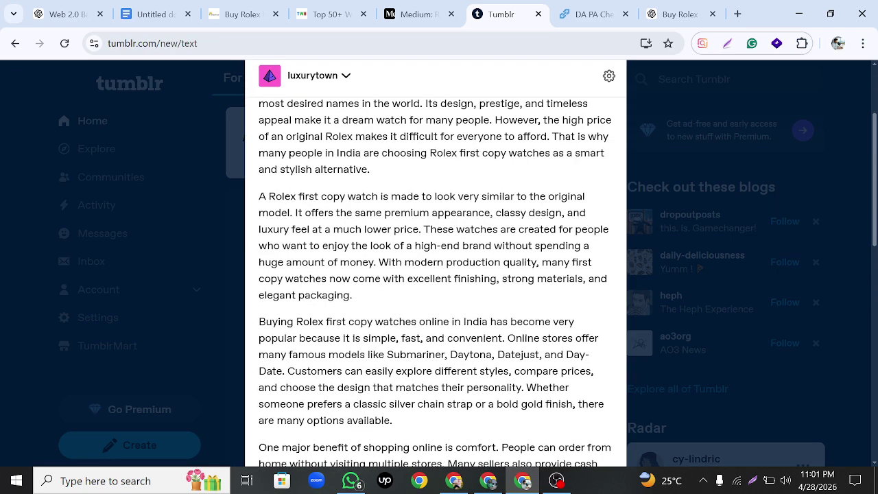
pyautogui.click(245, 15)
pyautogui.click(421, 48)
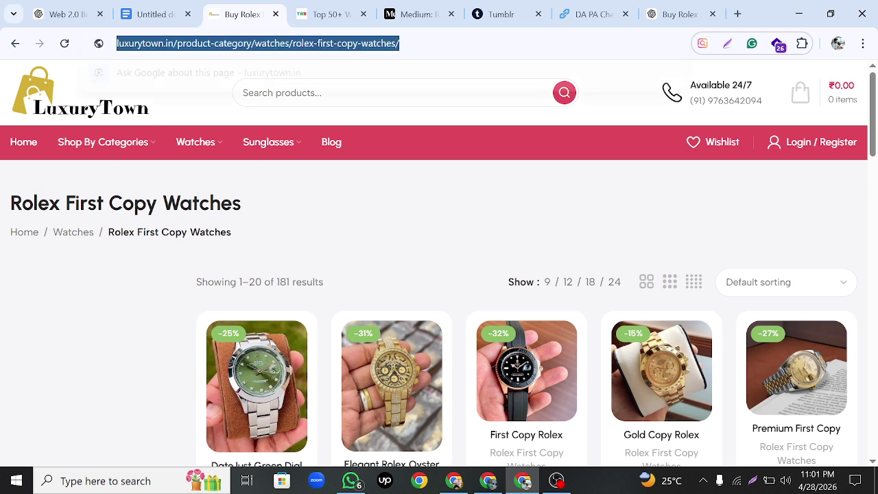
pyautogui.rightClick(352, 46)
pyautogui.click(395, 175)
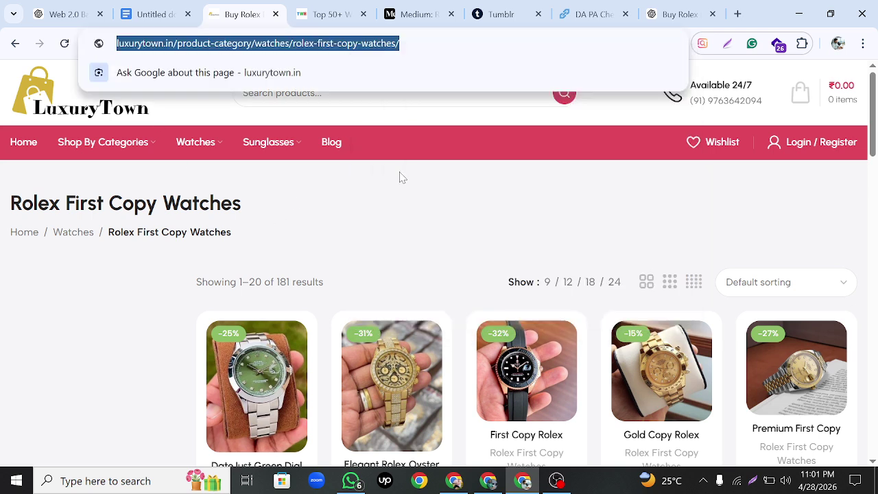
# Link the phrase "Rolex first copy watches" in the Tumblr post's first paragraph to the copied category page address.
pyautogui.click(505, 13)
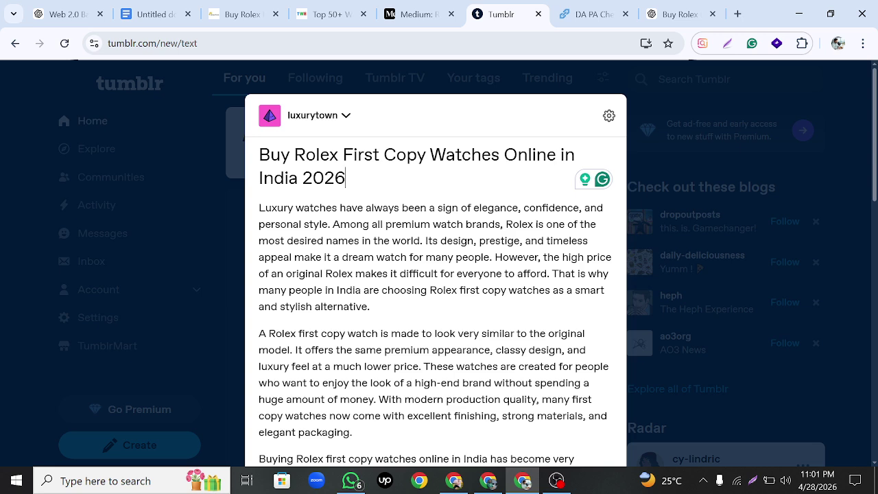
pyautogui.scroll(-1, 435, 274)
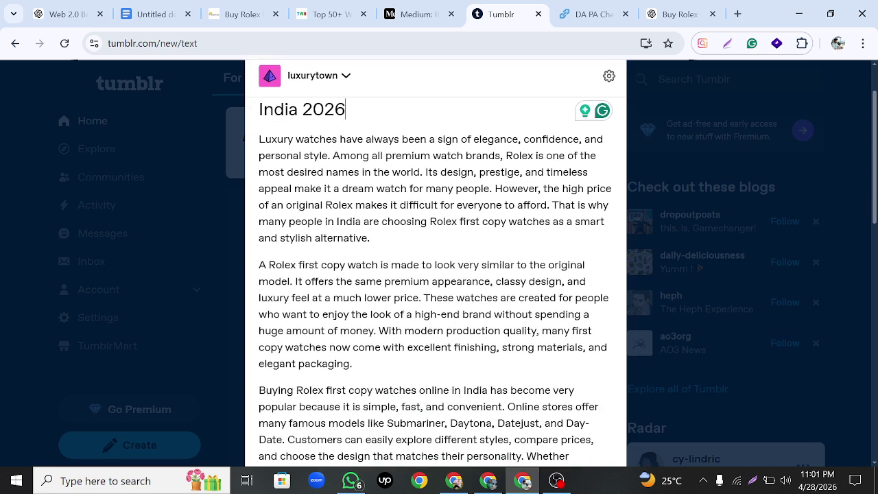
pyautogui.moveTo(430, 221); pyautogui.dragTo(550, 221)
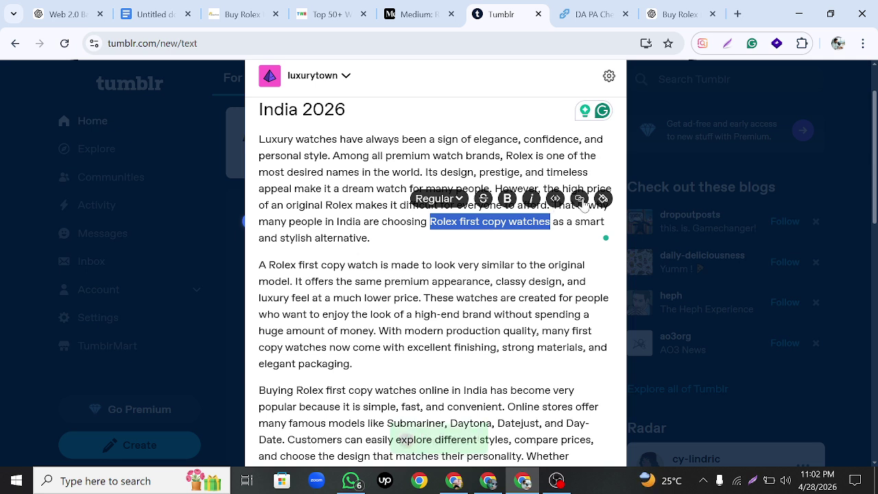
pyautogui.click(579, 199)
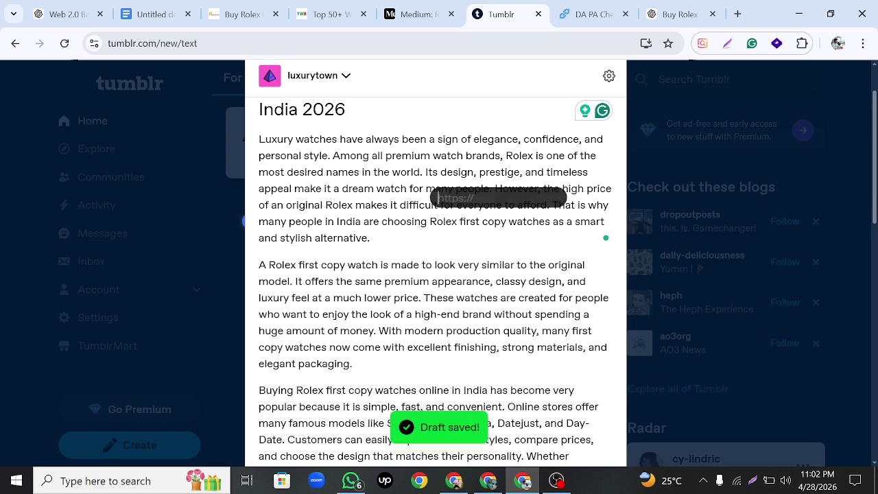
pyautogui.rightClick(470, 198)
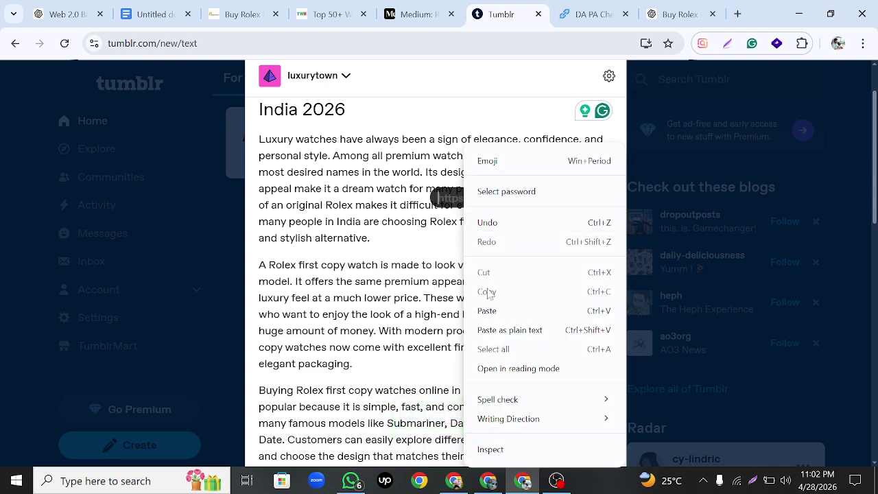
pyautogui.click(489, 311)
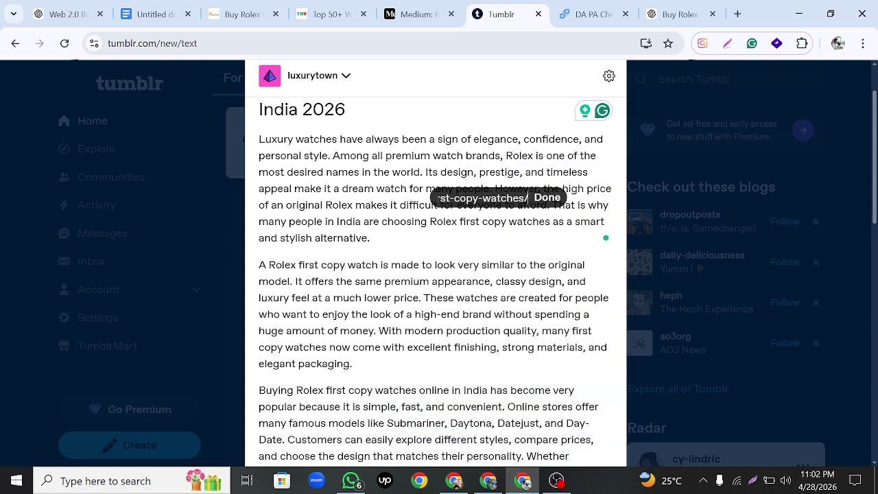
pyautogui.click(549, 200)
# Link the word "luxury" in the Tumblr post's concluding paragraph to the copied Rolex First Copy Watches category page address.
pyautogui.scroll(-5, 435, 274)
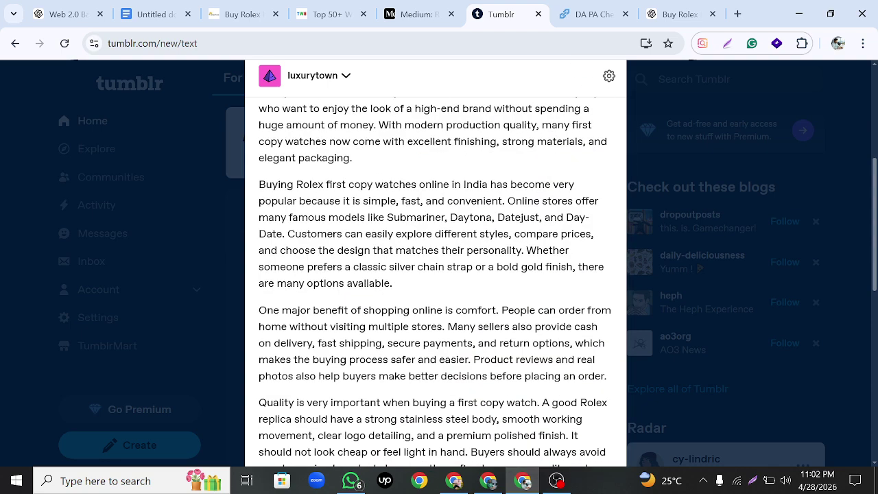
pyautogui.scroll(-2, 435, 274)
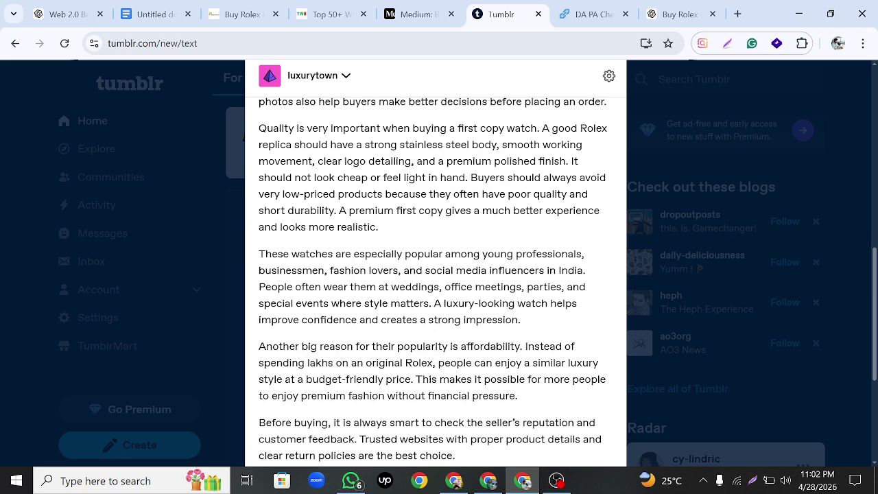
pyautogui.scroll(-1, 434, 274)
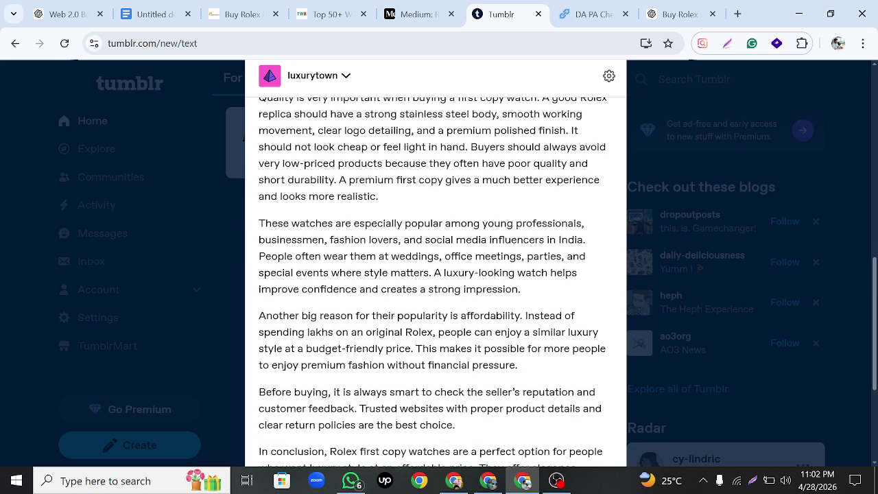
pyautogui.scroll(-1, 435, 274)
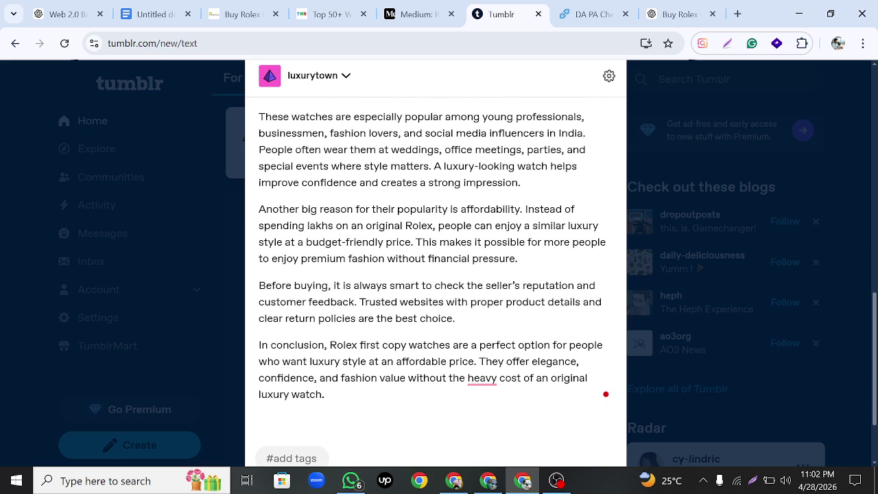
pyautogui.moveTo(310, 361); pyautogui.dragTo(340, 361)
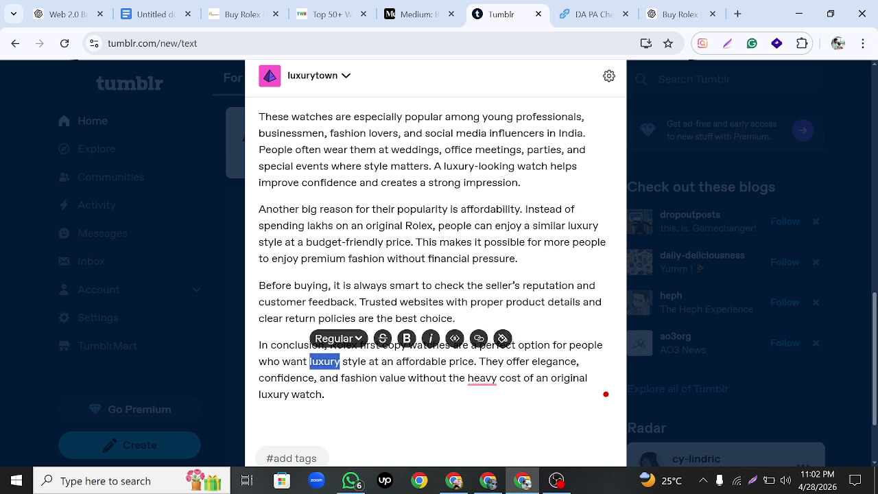
pyautogui.click(478, 338)
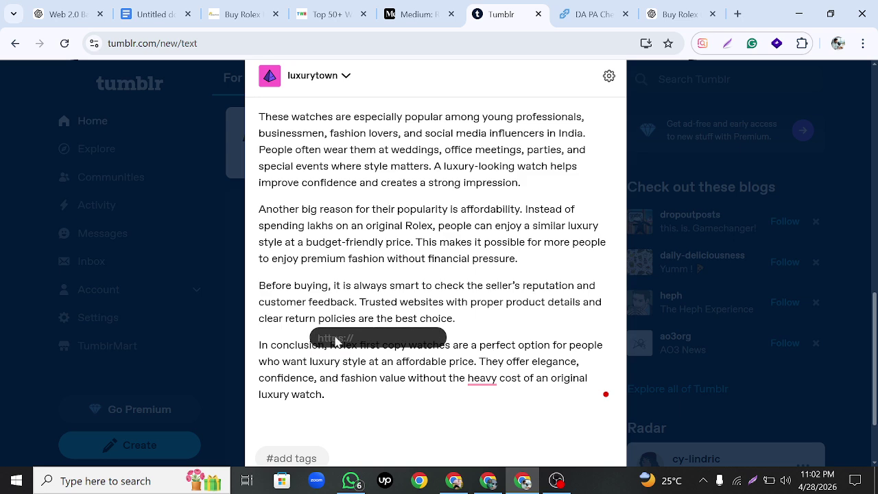
pyautogui.rightClick(336, 340)
pyautogui.click(359, 179)
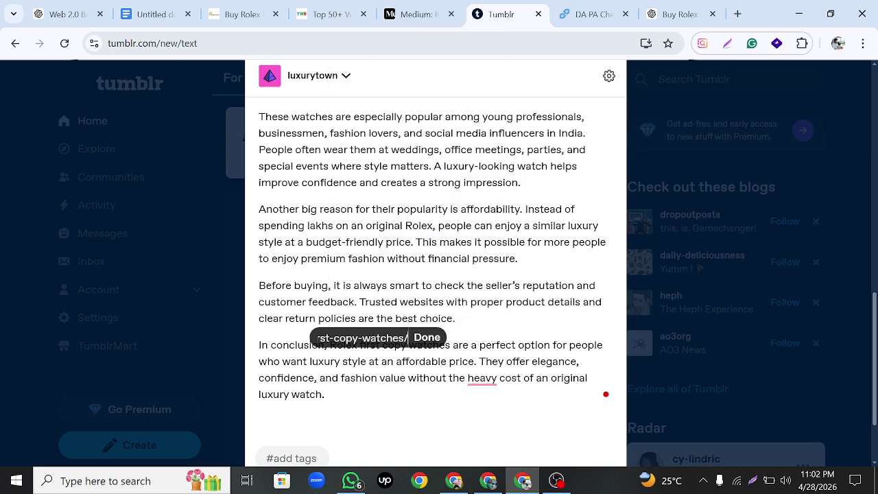
pyautogui.click(426, 338)
pyautogui.scroll(10, 422, 343)
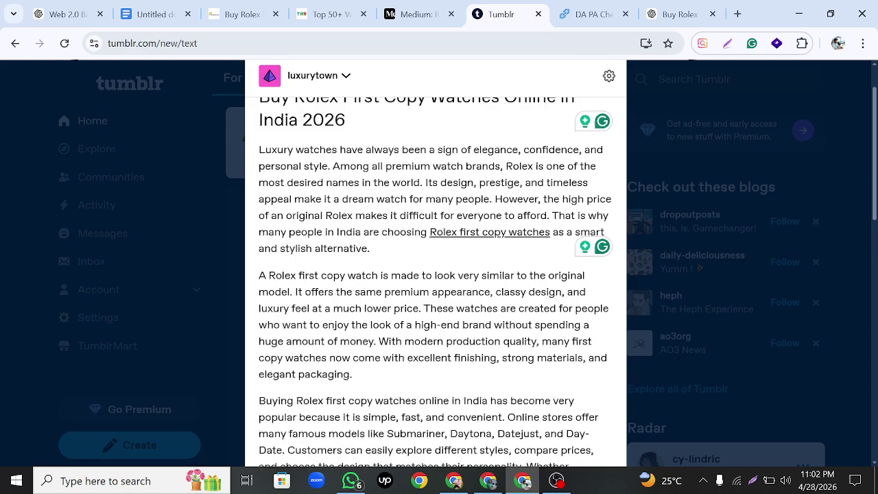
pyautogui.scroll(-10, 388, 416)
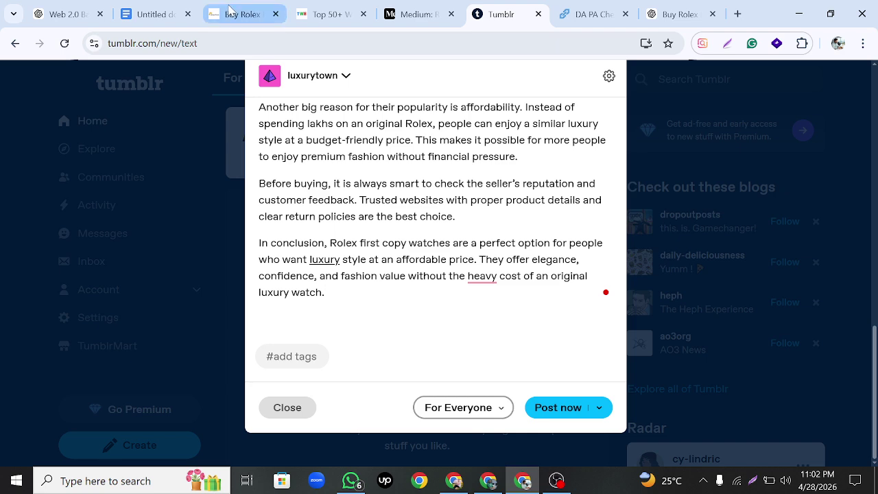
# Copy the page heading "Rolex First Copy Watches" from LuxuryTown's category page.
pyautogui.click(232, 12)
pyautogui.click(103, 312)
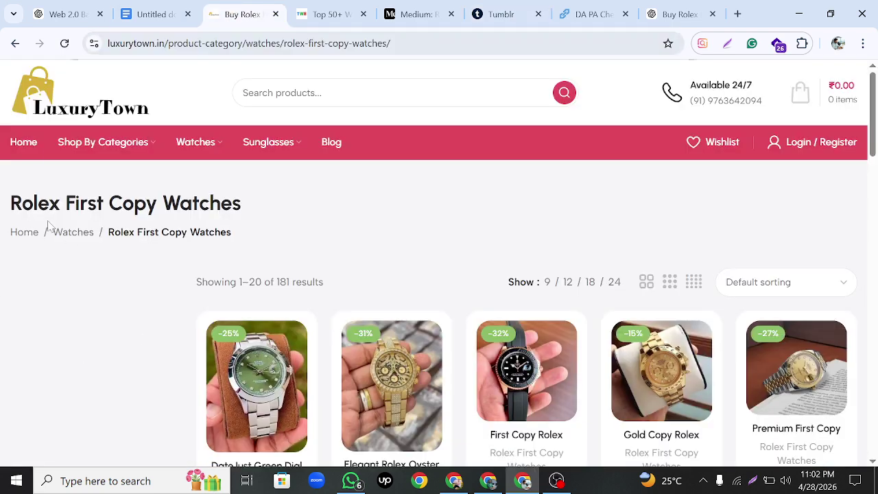
pyautogui.moveTo(10, 203); pyautogui.dragTo(242, 203)
pyautogui.rightClick(236, 209)
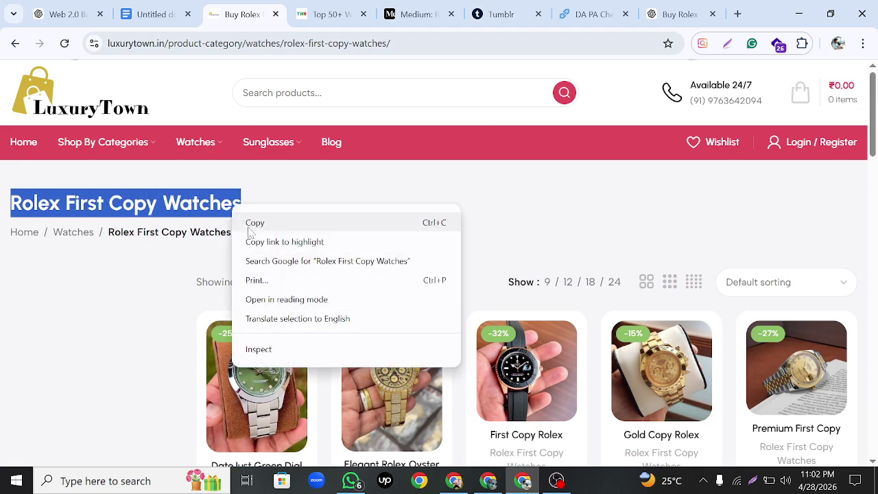
pyautogui.click(255, 224)
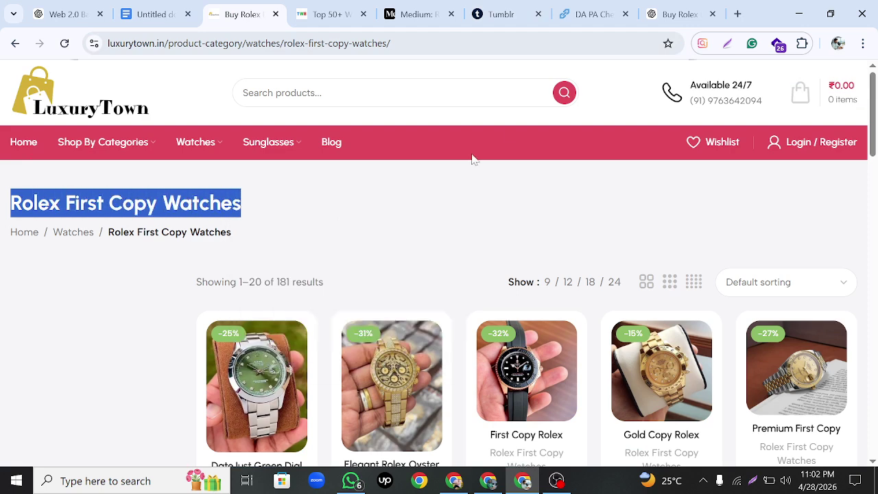
# Paste the copied heading "Rolex First Copy Watches" as a tag on the Tumblr post.
pyautogui.click(500, 13)
pyautogui.click(291, 356)
pyautogui.rightClick(296, 354)
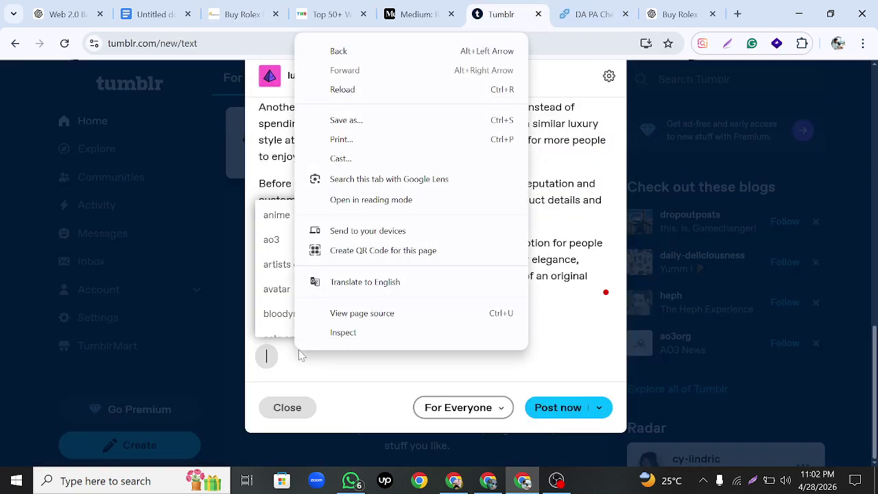
pyautogui.click(266, 356)
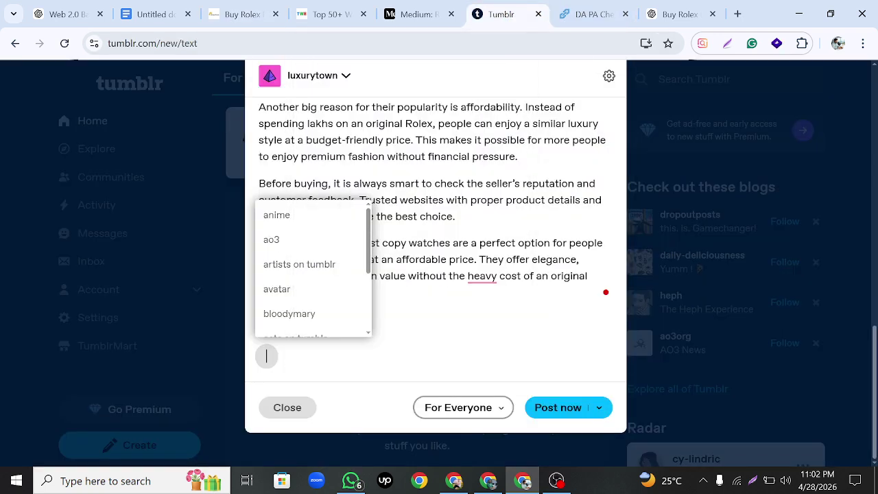
pyautogui.rightClick(266, 356)
pyautogui.click(285, 199)
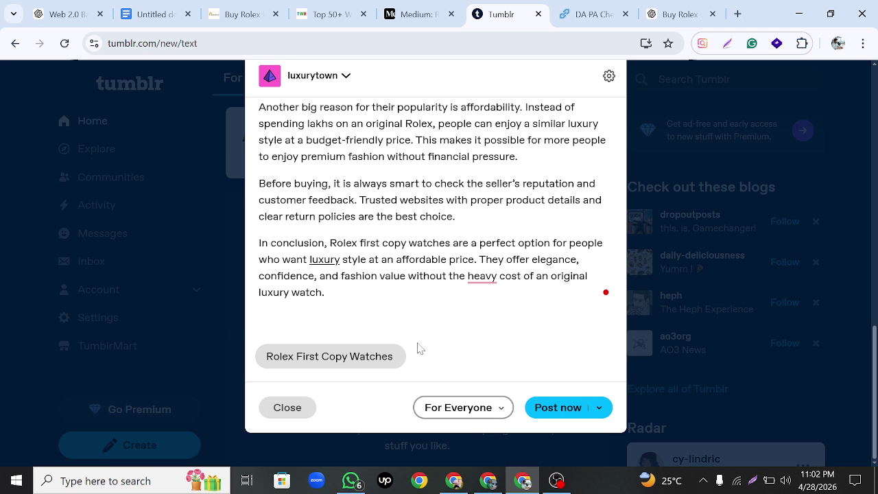
pyautogui.press('Return')
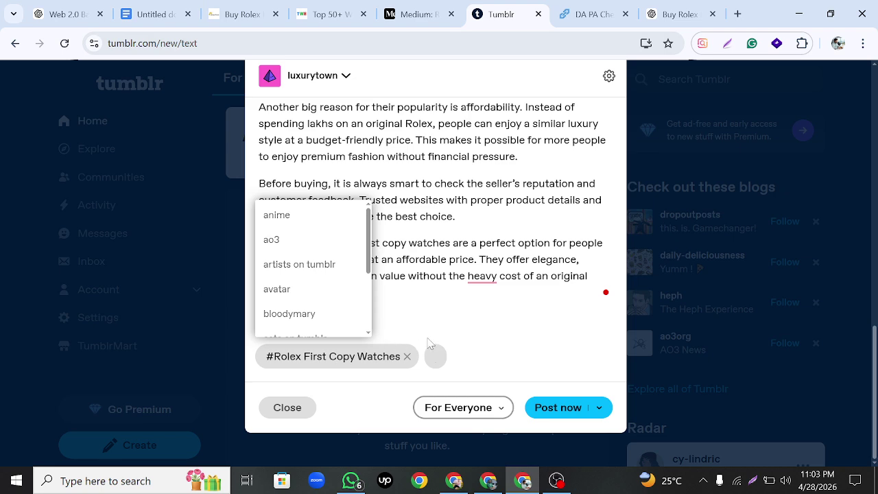
# Add a second tag, "luxury lifestyle", reusing the word "luxury" copied from the post, and publish the post.
pyautogui.click(605, 292)
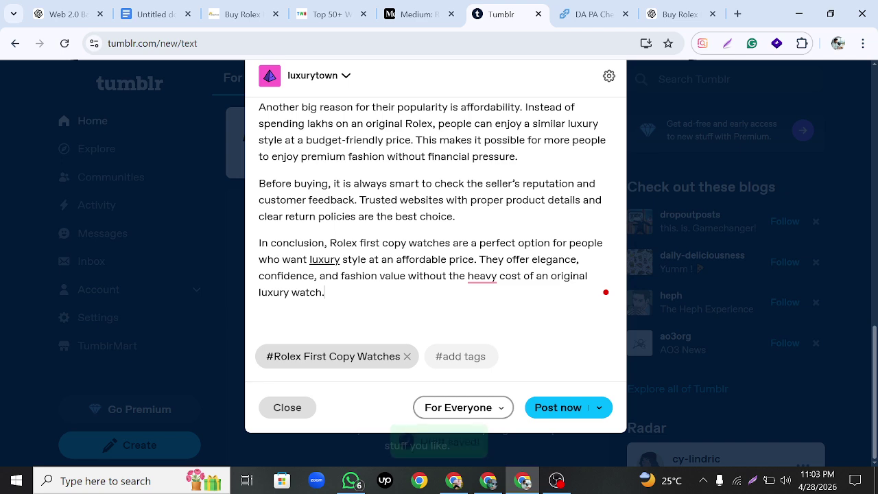
pyautogui.doubleClick(324, 260)
pyautogui.rightClick(329, 262)
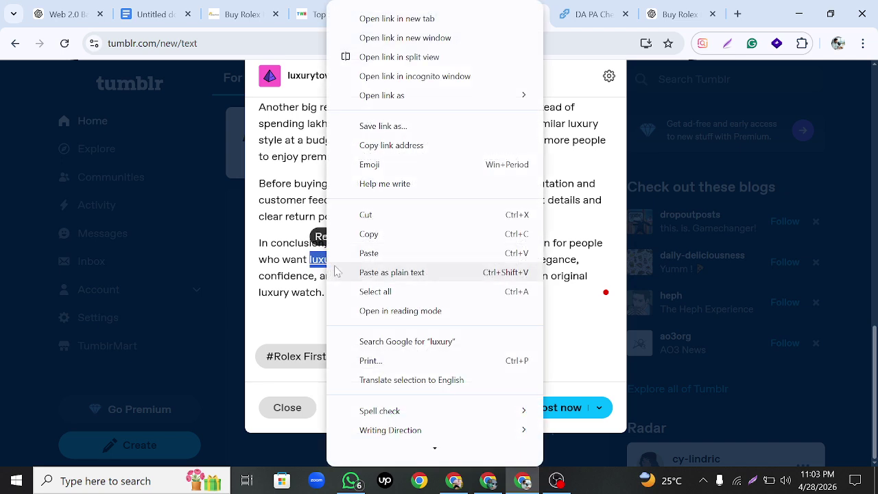
pyautogui.click(368, 234)
pyautogui.click(435, 355)
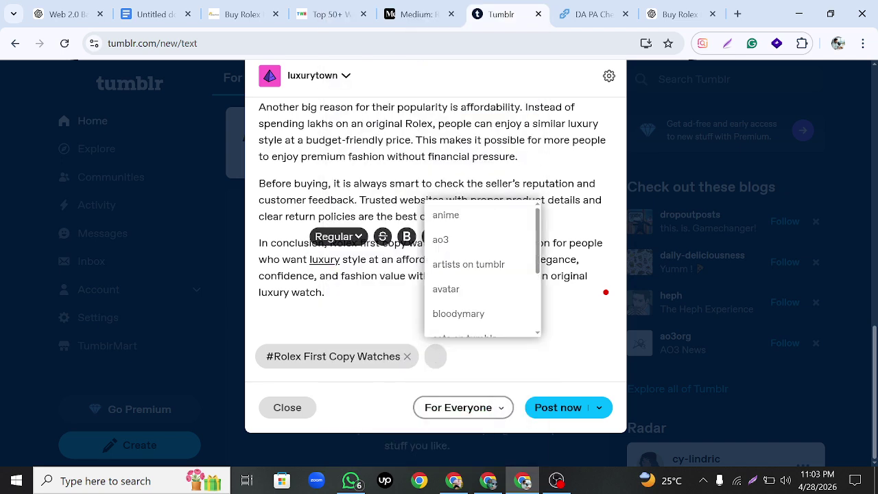
pyautogui.rightClick(436, 354)
pyautogui.click(468, 212)
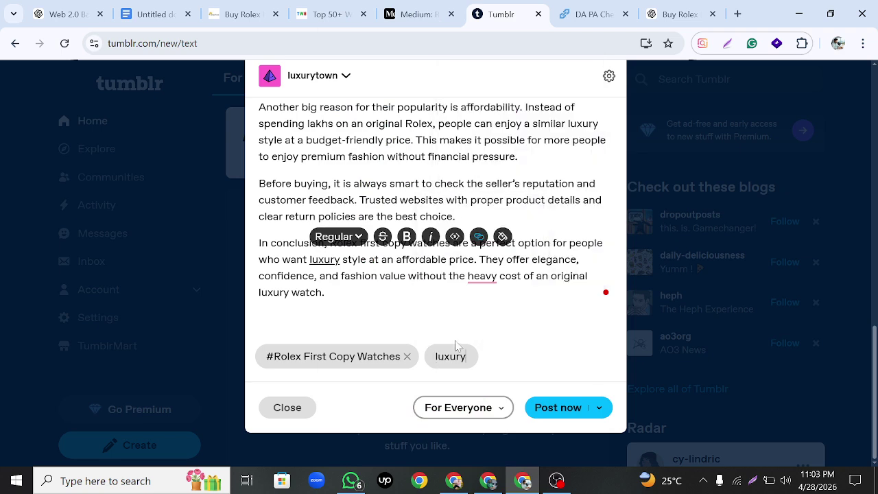
pyautogui.click(466, 236)
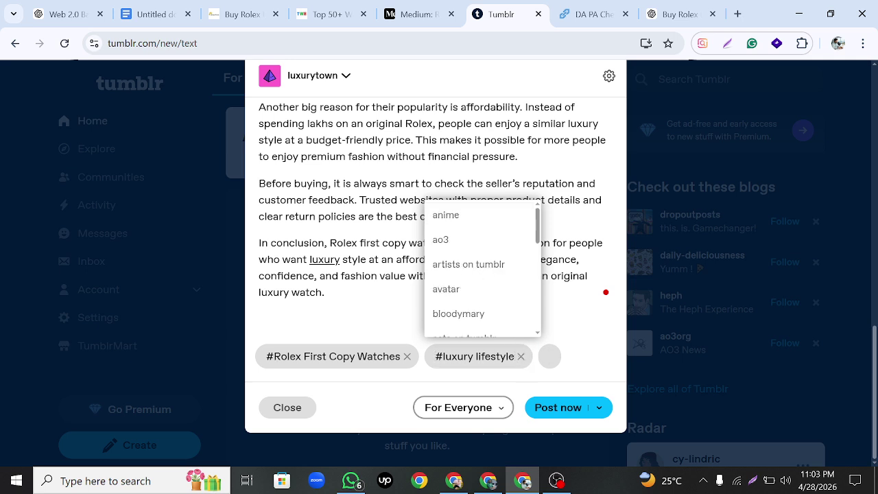
pyautogui.click(553, 414)
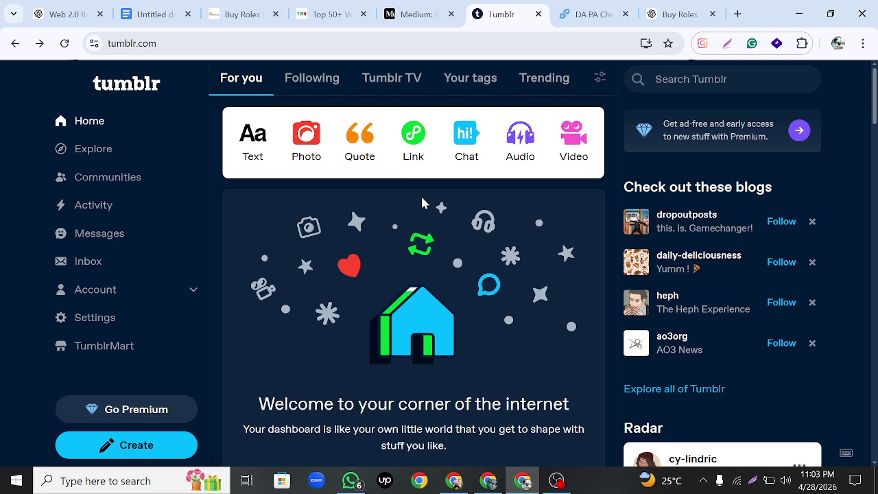
# Look through Tumblr's dashboard, TumblrMart, communities and post creation options for a way to the published post.
pyautogui.scroll(-2, 157, 245)
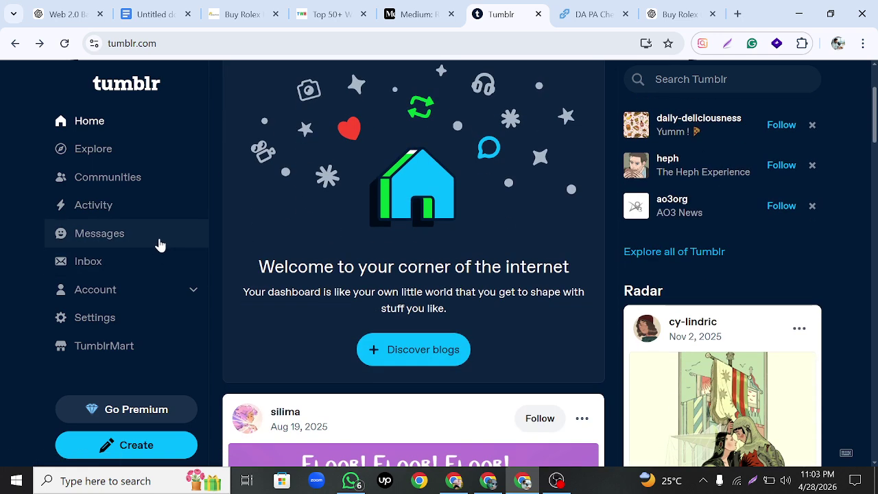
pyautogui.scroll(2, 161, 223)
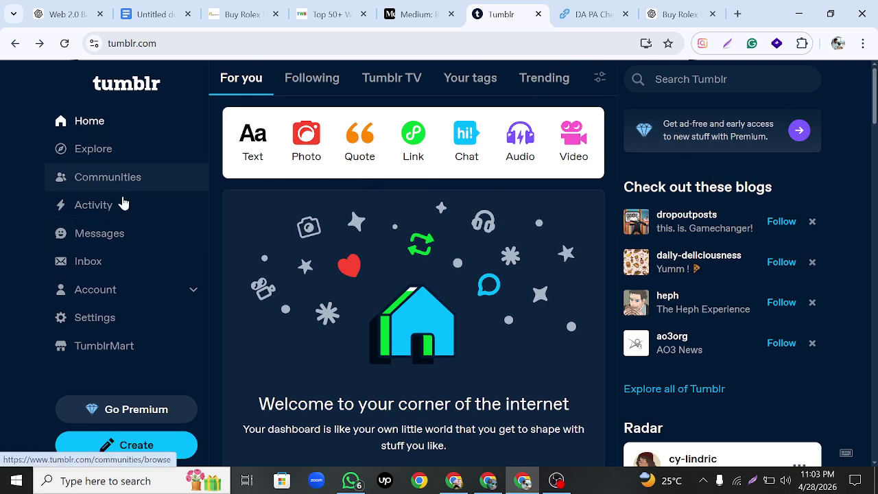
pyautogui.scroll(-1, 181, 295)
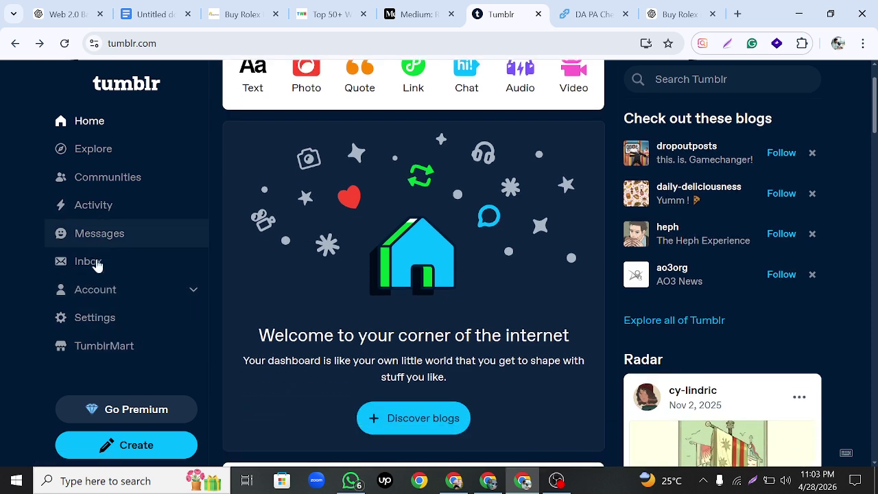
pyautogui.click(94, 347)
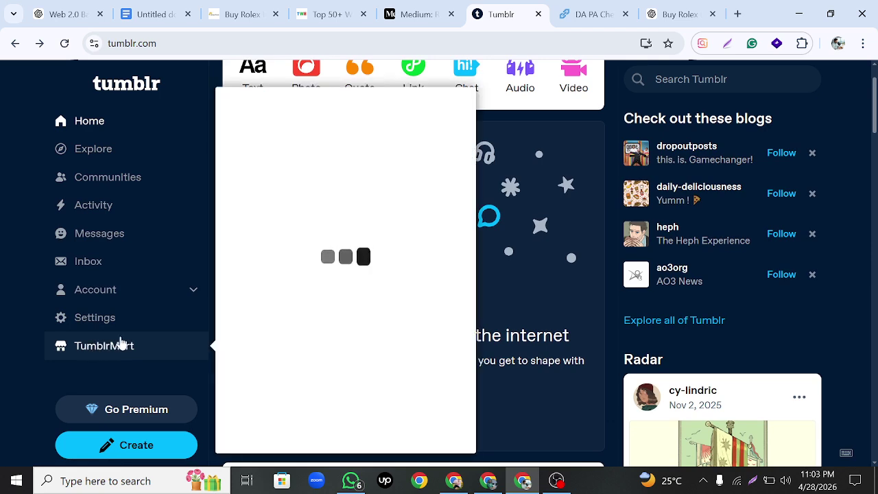
pyautogui.click(102, 181)
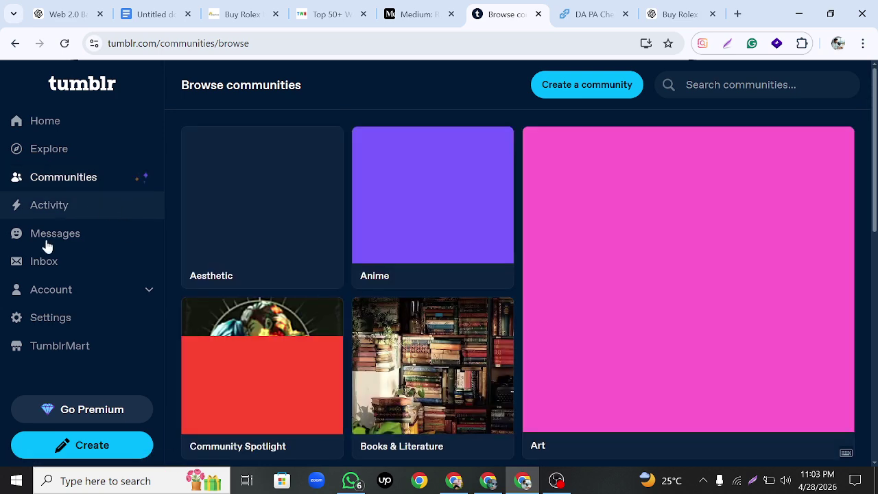
pyautogui.scroll(-2, 62, 310)
pyautogui.scroll(2, 61, 310)
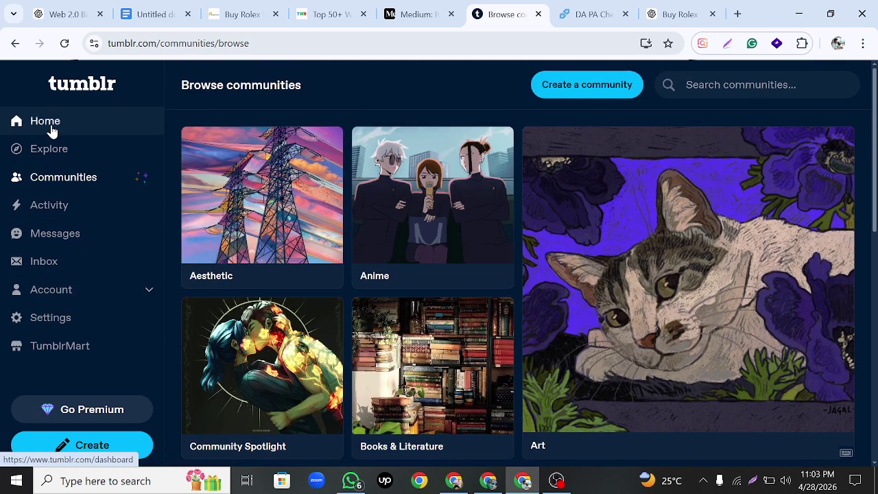
pyautogui.click(23, 130)
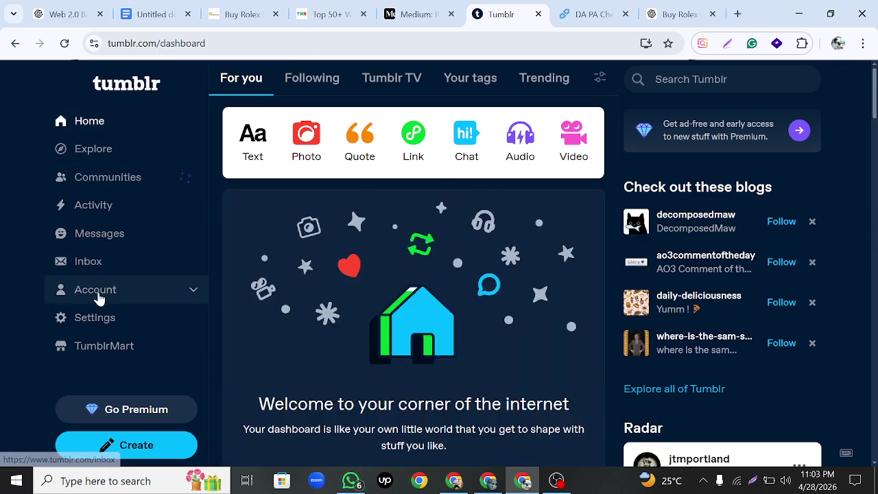
pyautogui.scroll(-2, 78, 299)
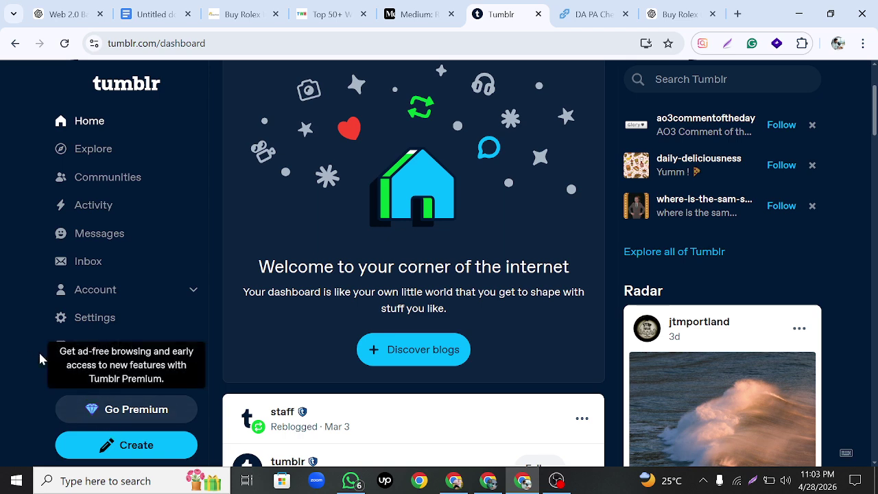
pyautogui.click(108, 454)
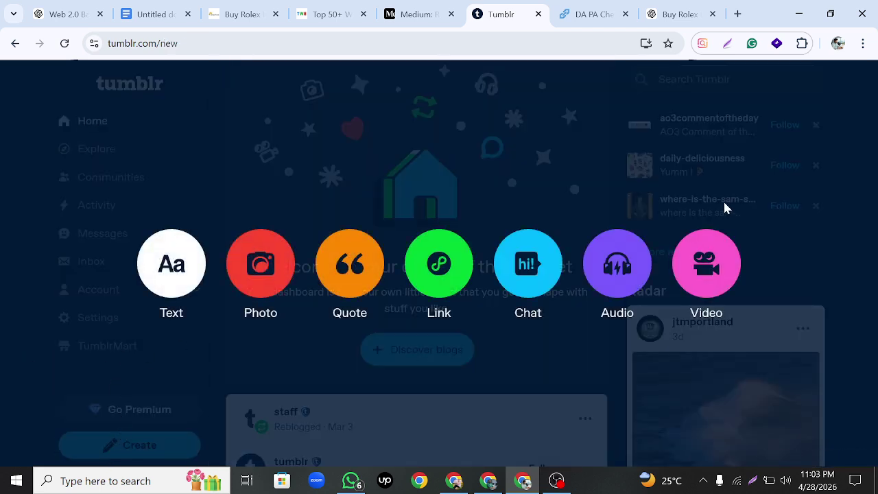
pyautogui.click(696, 179)
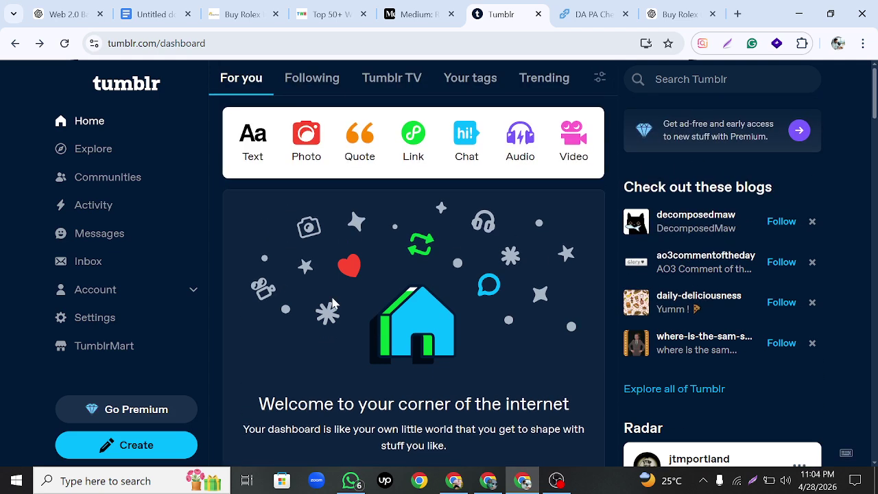
# Open the luxurytown blog from the account's list of blogs to reach the published article.
pyautogui.click(93, 212)
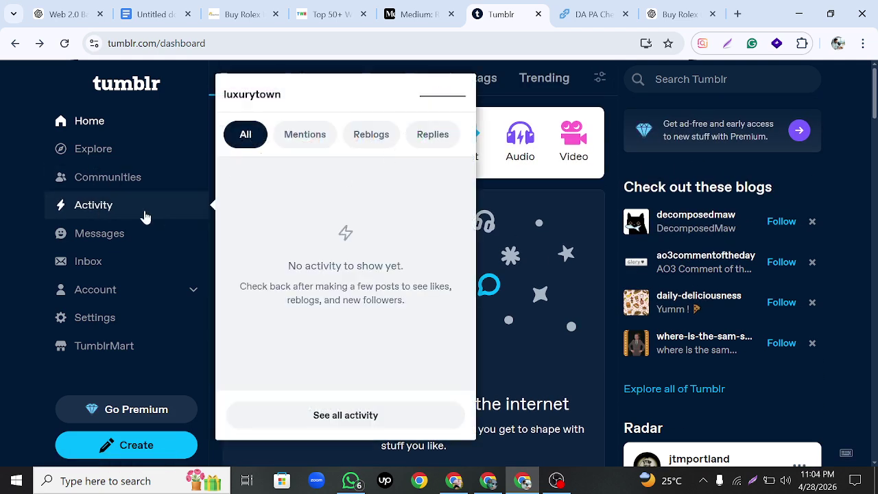
pyautogui.click(21, 197)
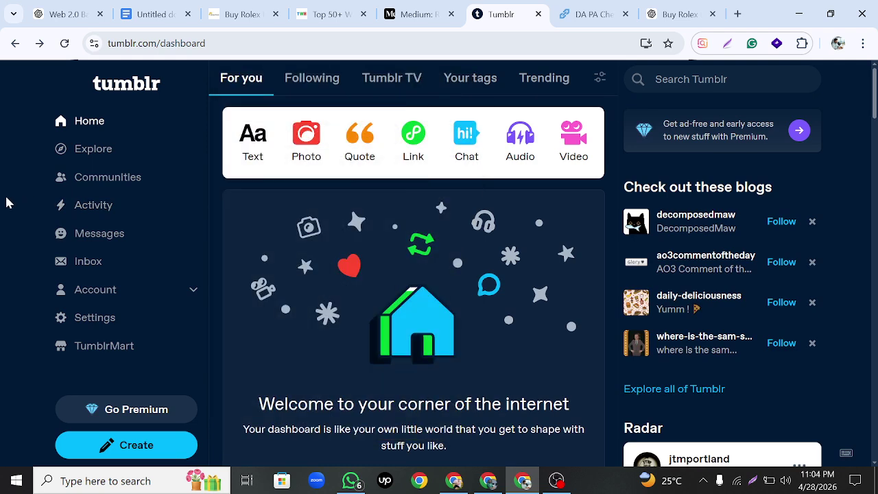
pyautogui.scroll(-2, 7, 202)
pyautogui.click(191, 289)
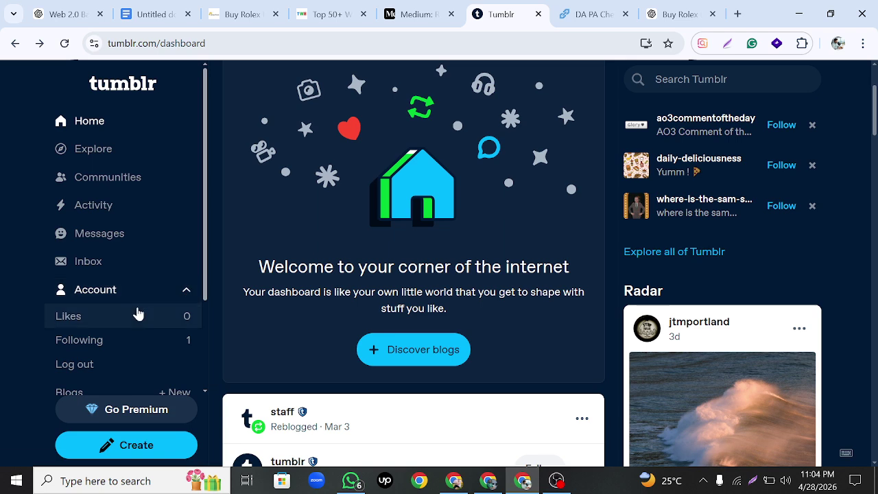
pyautogui.scroll(-1, 138, 312)
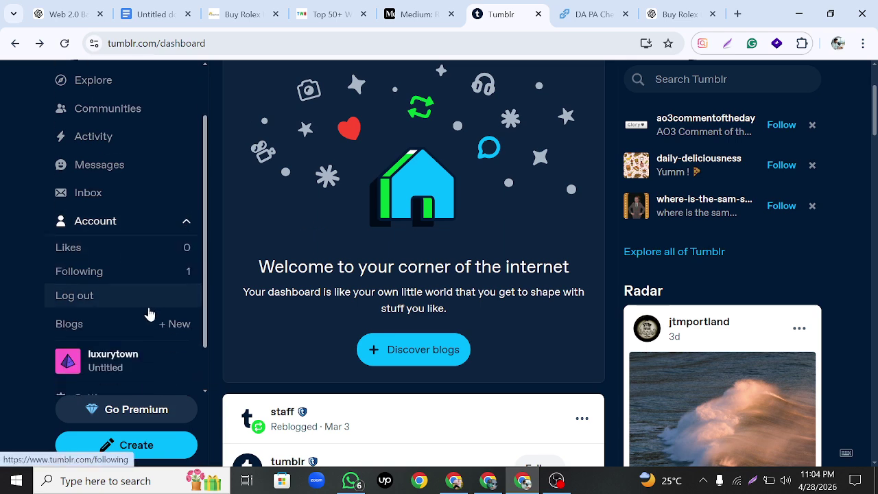
pyautogui.click(85, 283)
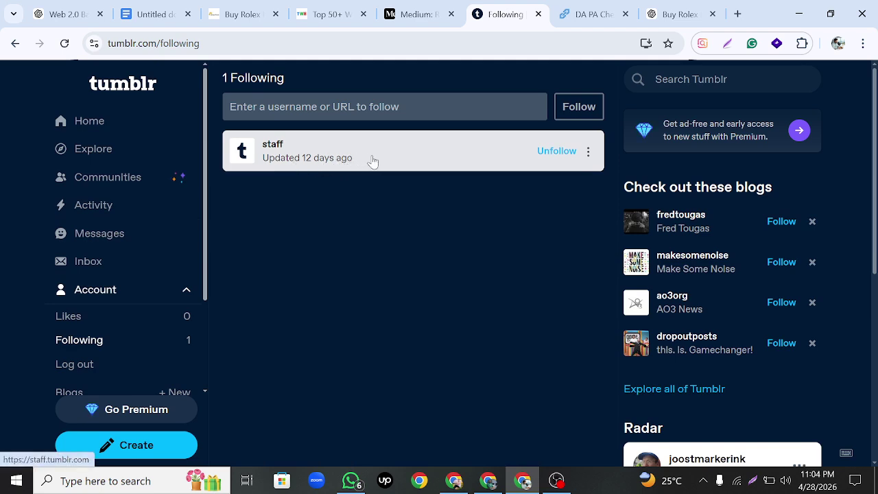
pyautogui.scroll(-2, 156, 277)
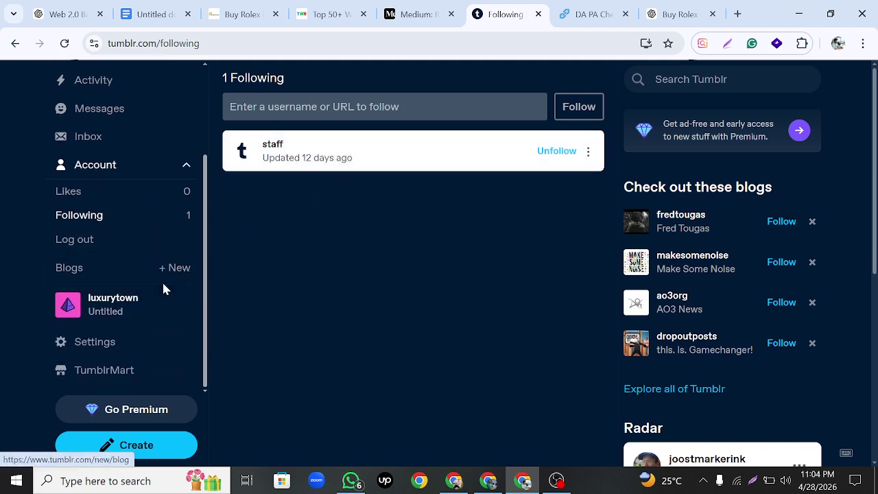
pyautogui.click(141, 312)
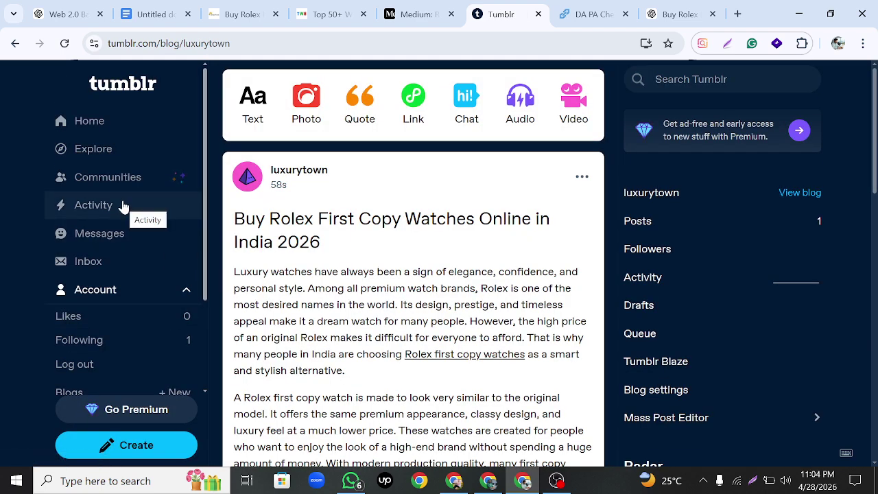
# Review the published Rolex article from its title and keyword links through to the tags at the end.
pyautogui.scroll(-2, 268, 210)
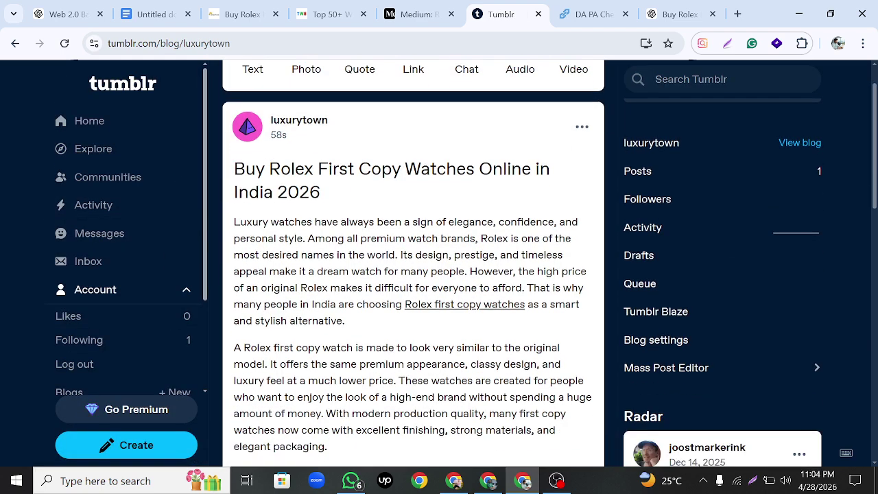
pyautogui.scroll(-15, 411, 260)
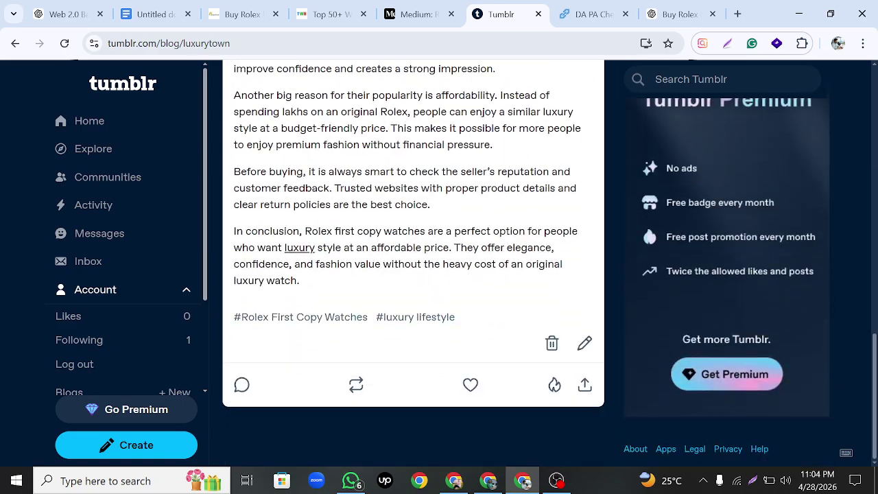
pyautogui.scroll(15, 412, 260)
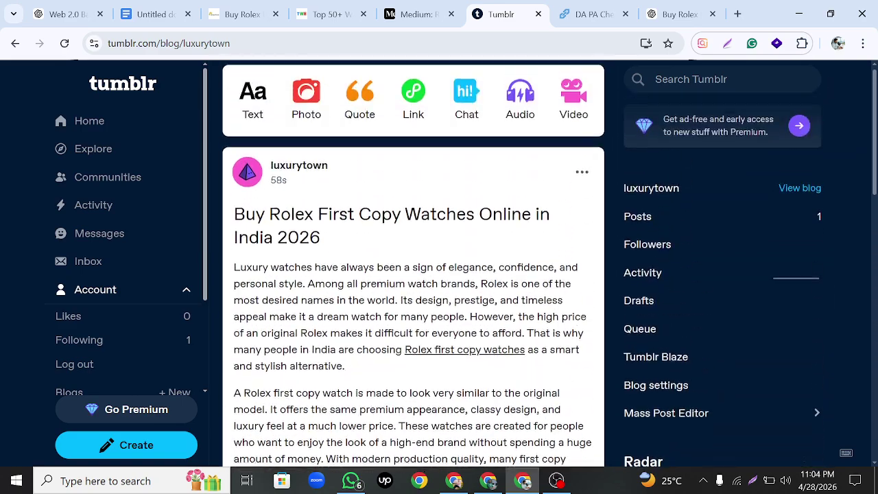
pyautogui.scroll(-2, 411, 261)
pyautogui.scroll(3, 412, 260)
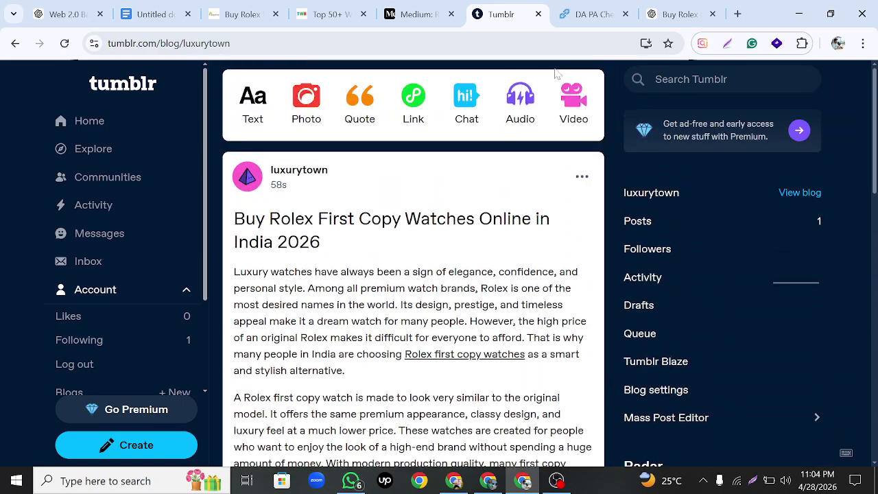
# Revisit the Web 2.0 submission sites table and the "Web 2.0 Backlinks list" search results for further site lists.
pyautogui.click(402, 19)
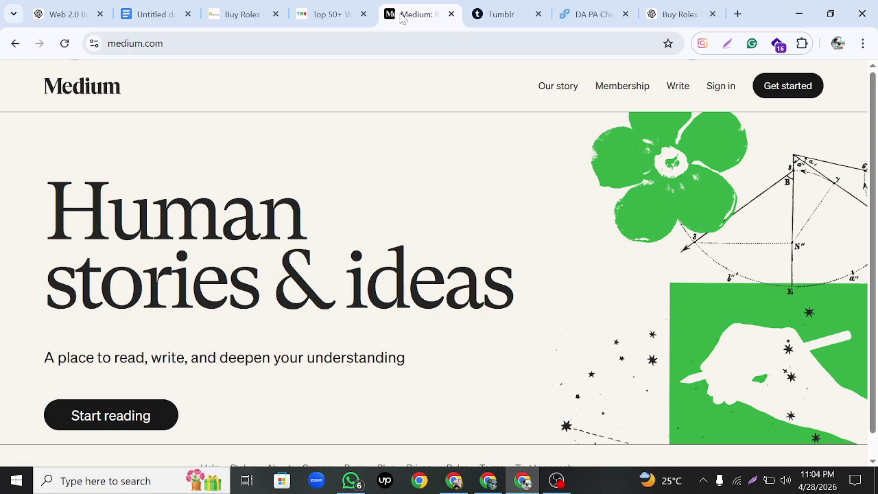
pyautogui.click(320, 14)
pyautogui.scroll(5, 226, 274)
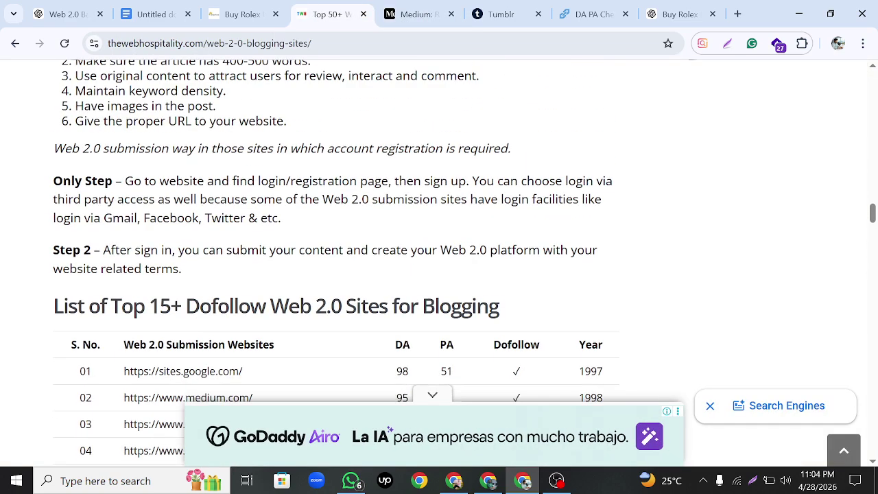
pyautogui.scroll(-4, 226, 279)
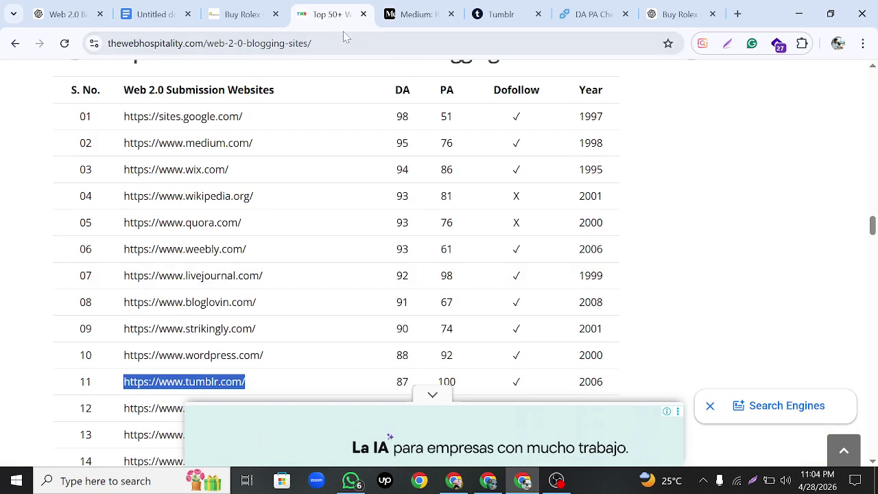
pyautogui.click(15, 43)
pyautogui.scroll(12, 267, 258)
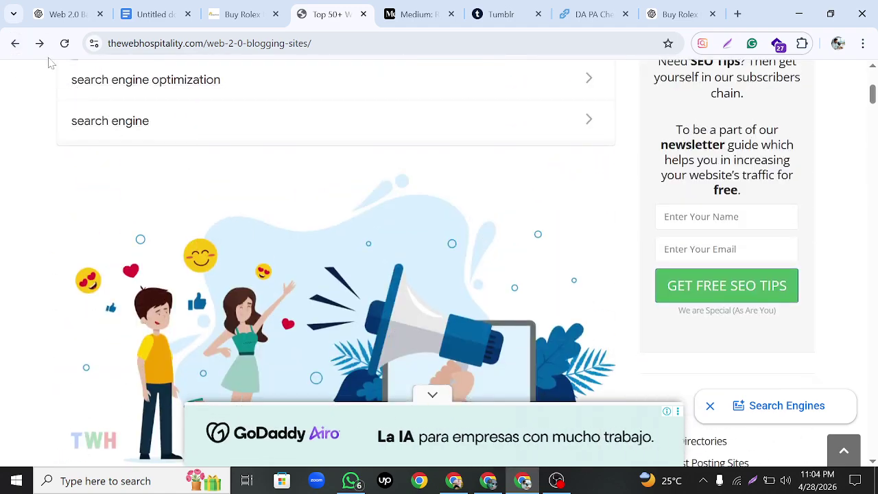
pyautogui.click(20, 48)
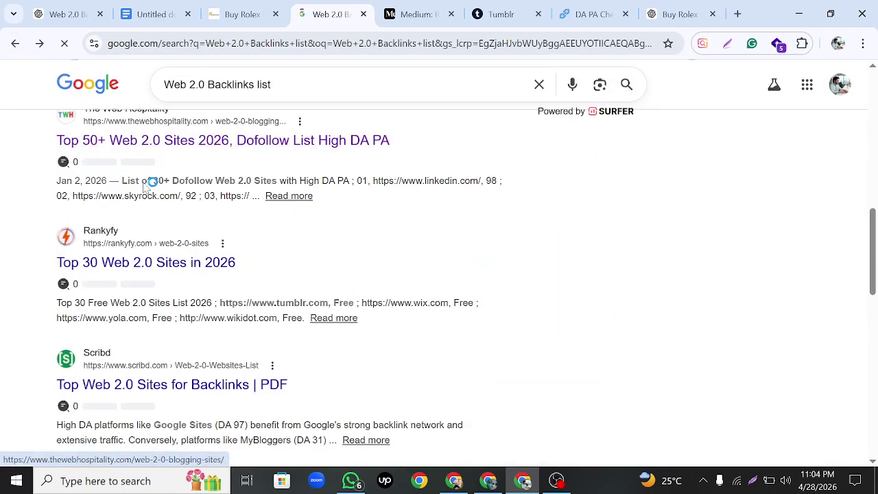
pyautogui.scroll(-3, 153, 182)
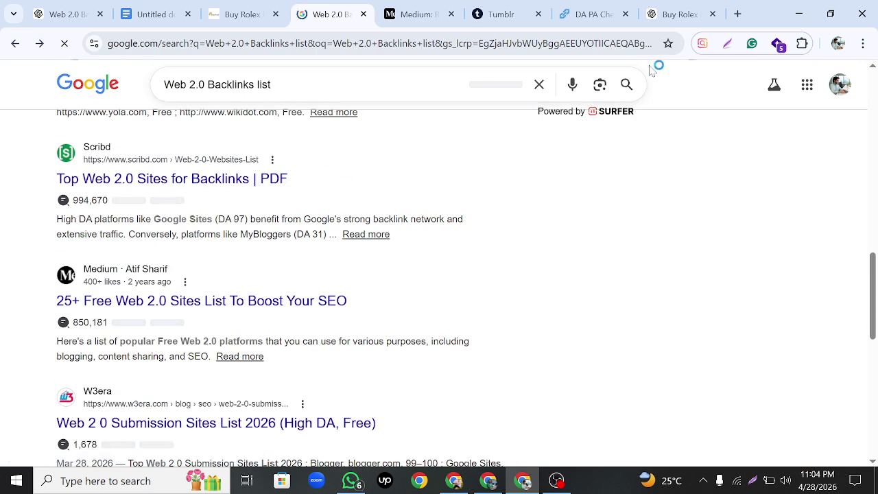
pyautogui.moveTo(573, 26)
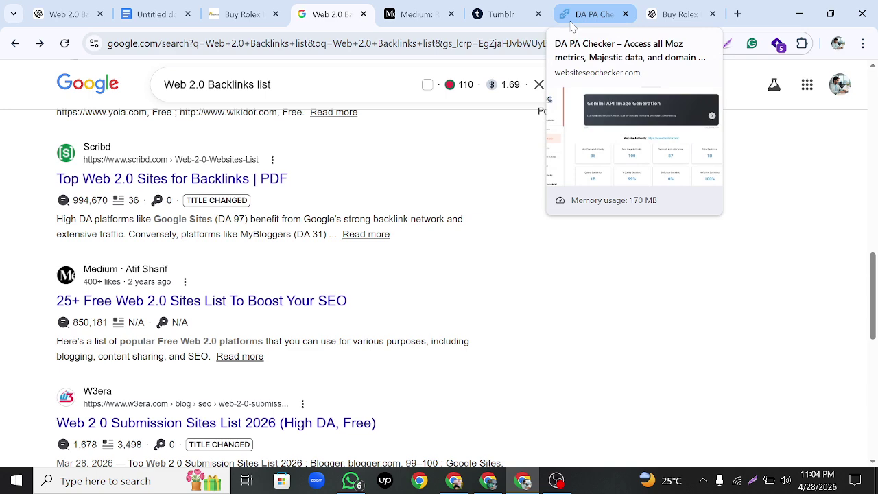
pyautogui.click(241, 14)
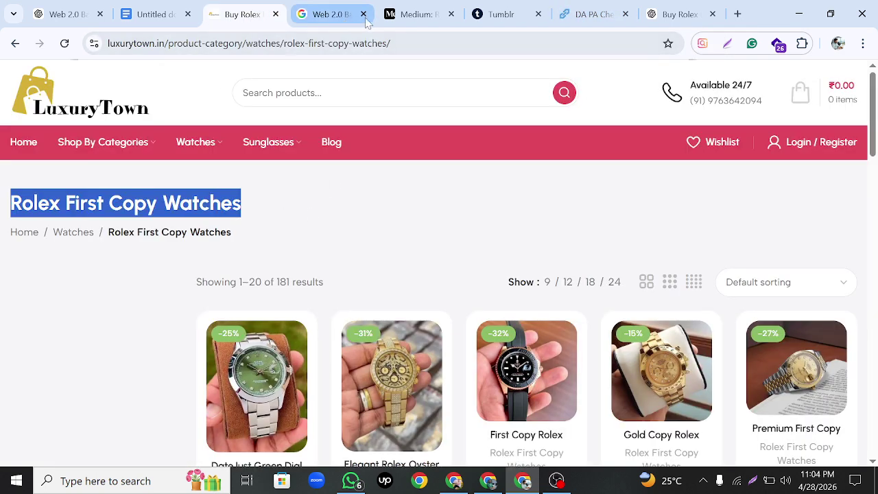
# Return to the Tumblr luxurytown blog page and expand its address to the full URL.
pyautogui.click(499, 20)
pyautogui.scroll(-2, 412, 274)
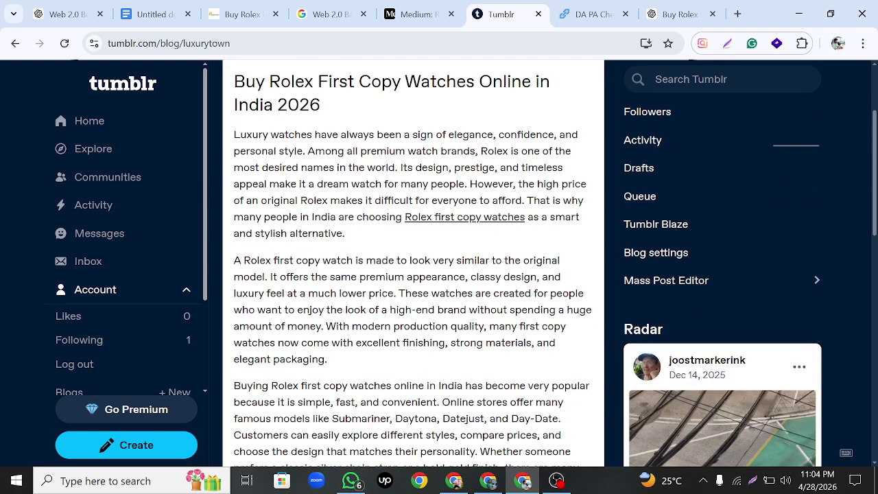
pyautogui.scroll(1, 412, 274)
pyautogui.click(226, 43)
pyautogui.rightClick(226, 43)
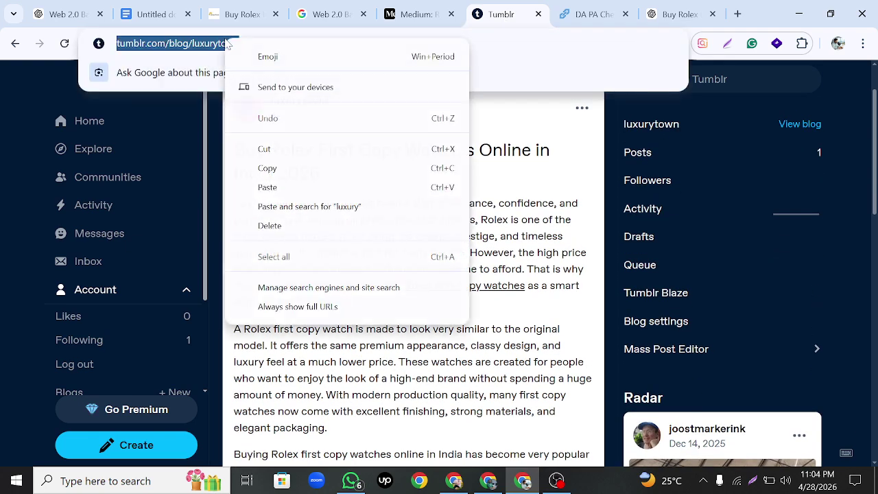
pyautogui.click(244, 32)
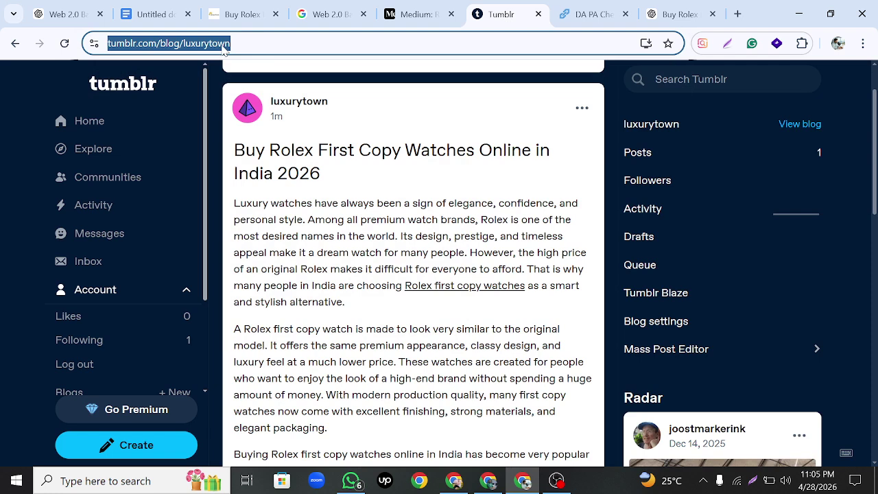
pyautogui.press('Right')
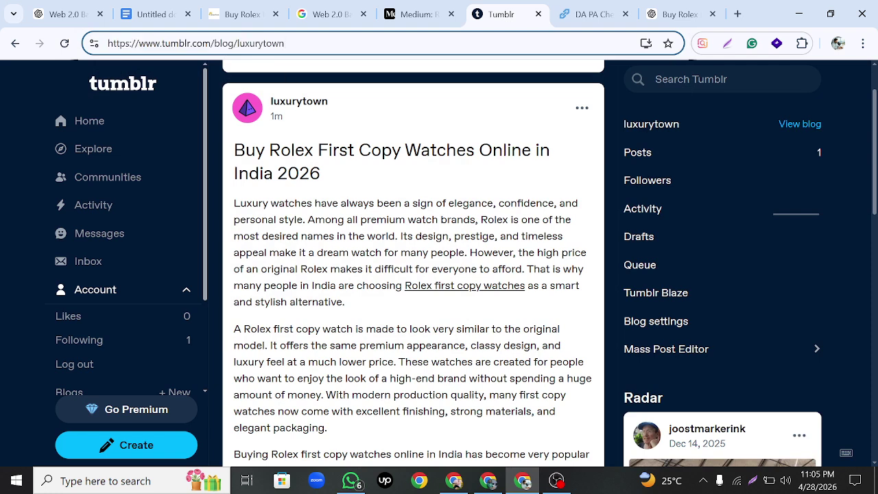
pyautogui.press('super+shift+s')
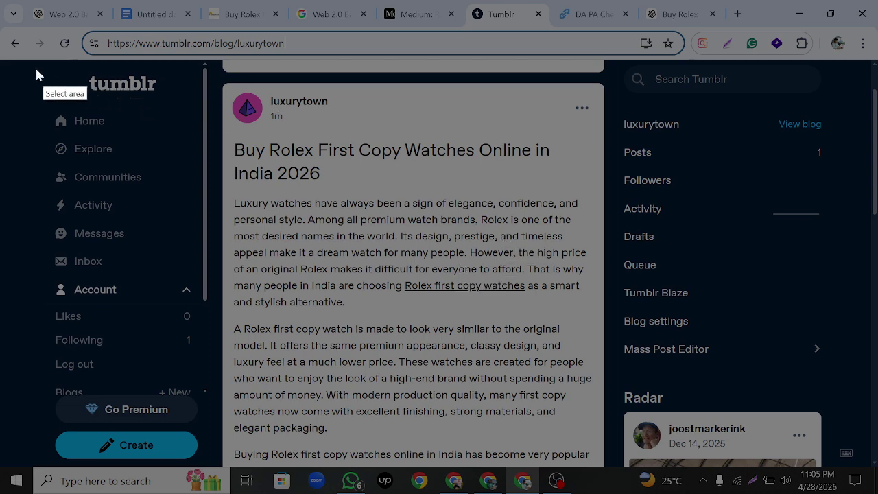
pyautogui.moveTo(2, 26)
pyautogui.mouseDown()
pyautogui.moveTo(487, 295)
pyautogui.moveTo(829, 466)
pyautogui.moveTo(867, 469)
pyautogui.mouseUp()
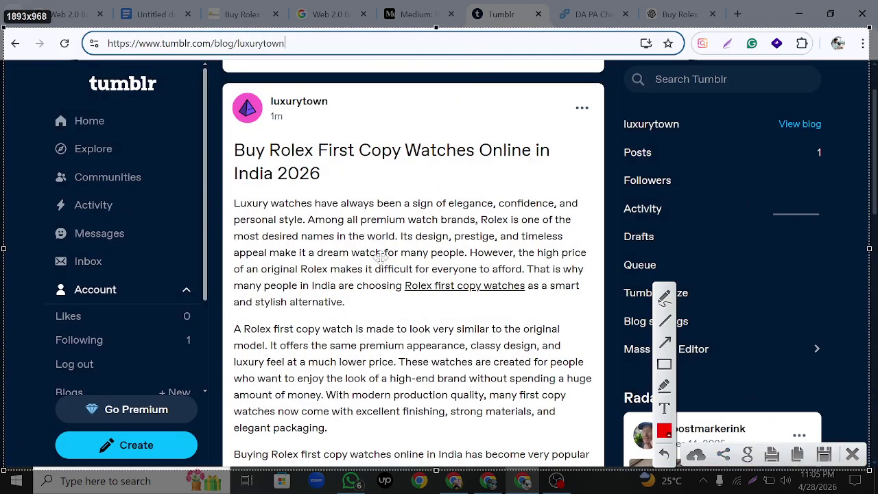
pyautogui.click(852, 455)
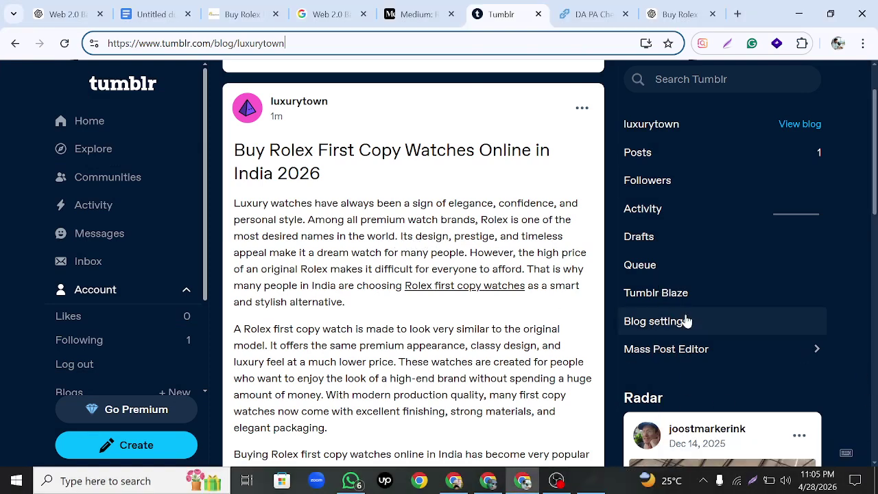
pyautogui.moveTo(287, 44); pyautogui.dragTo(107, 43)
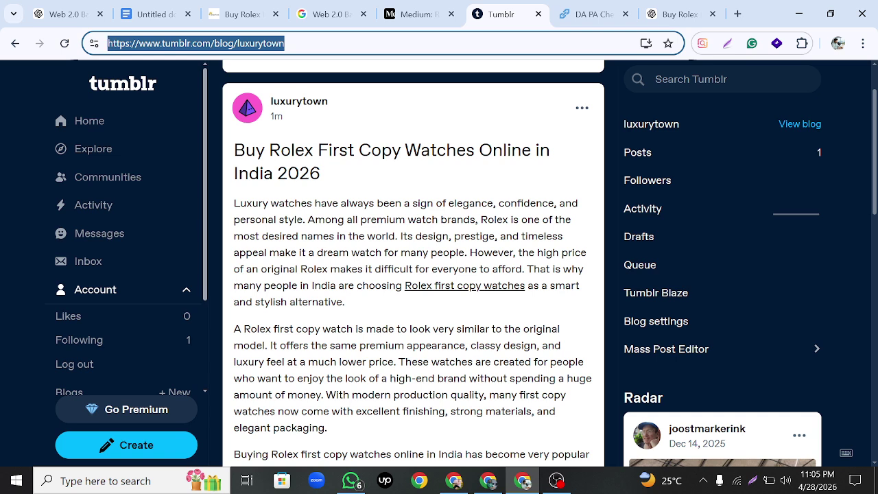
pyautogui.rightClick(120, 49)
pyautogui.click(180, 172)
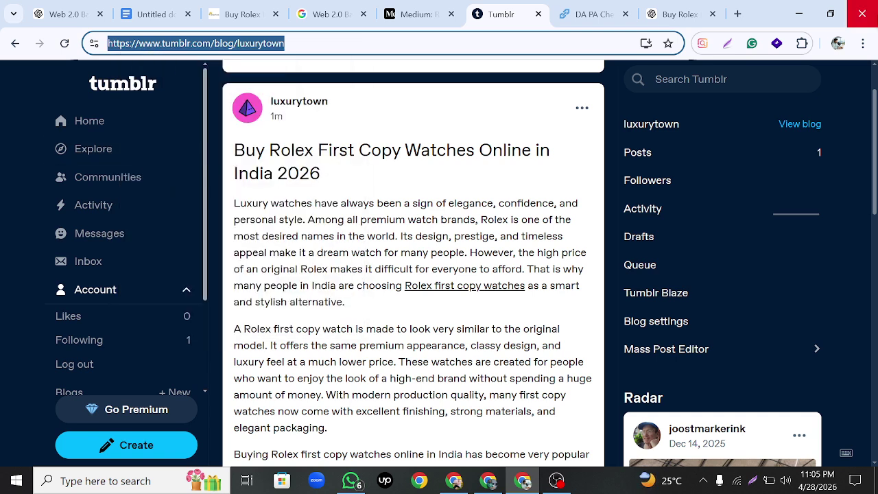
# Switch to the Guest Posting Chrome profile and open Google Sheets there.
pyautogui.click(862, 43)
pyautogui.moveTo(681, 188)
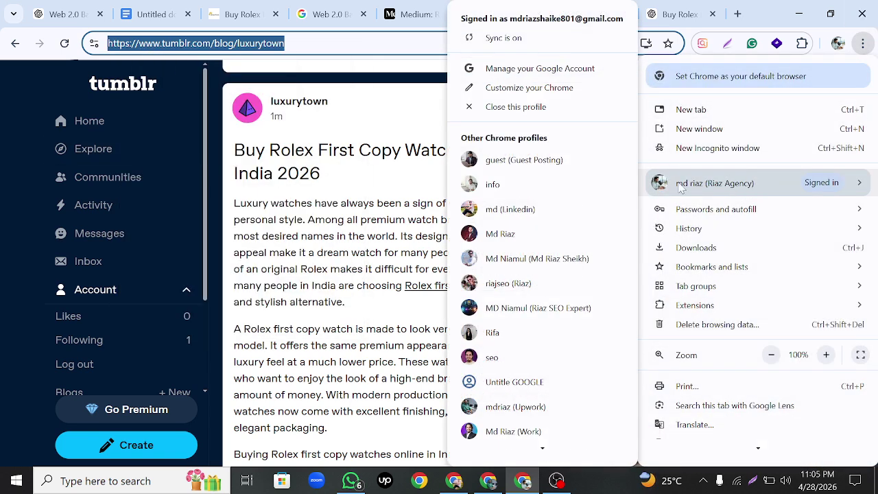
pyautogui.click(524, 159)
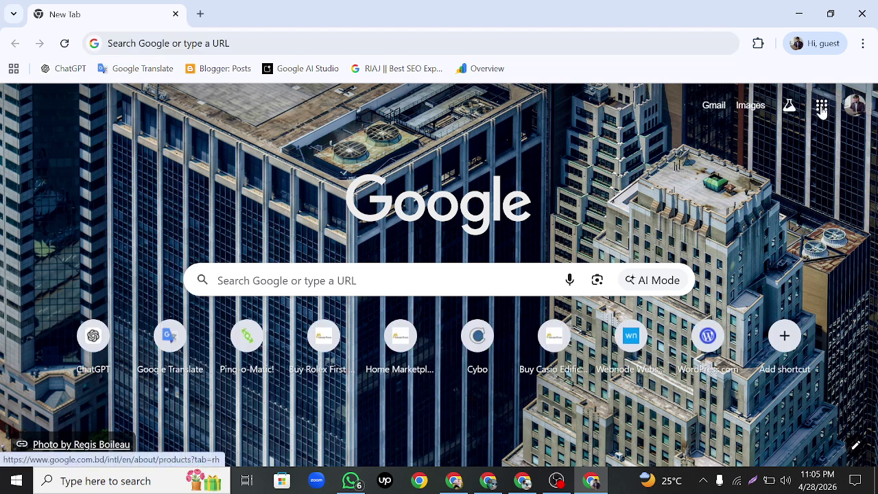
pyautogui.click(820, 107)
pyautogui.scroll(-3, 747, 246)
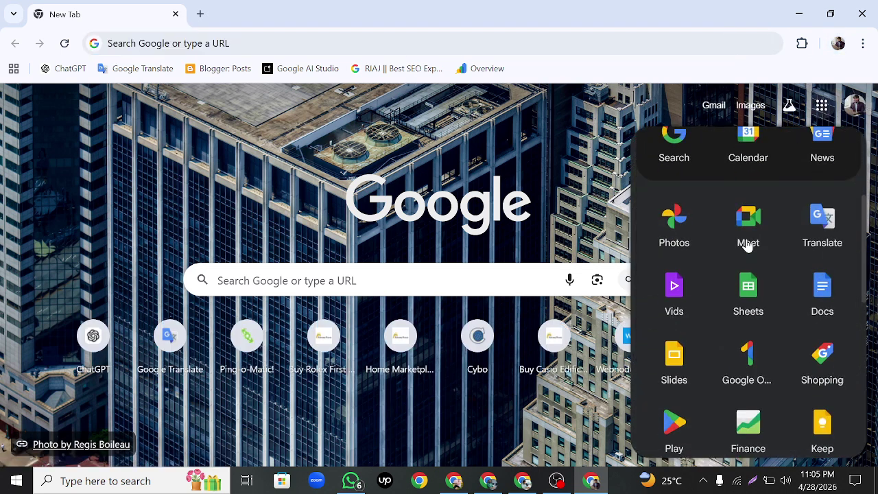
pyautogui.click(754, 293)
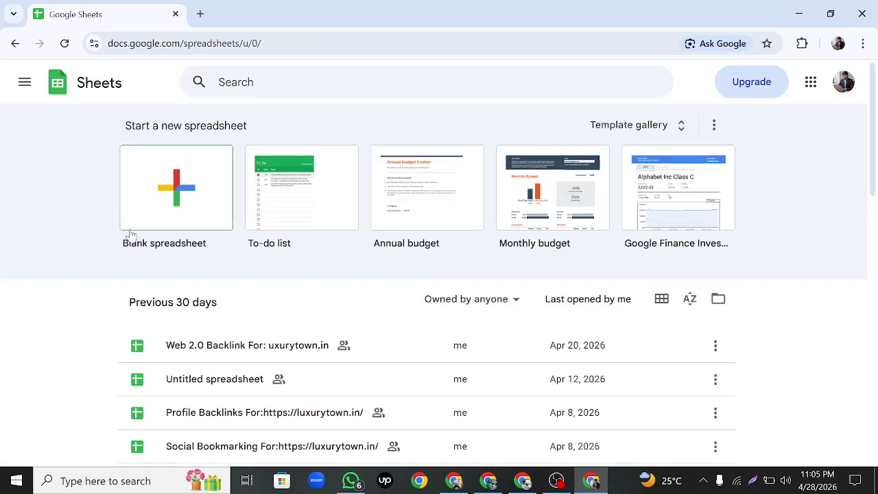
# Open the spreadsheet "Web 2.0 Backlink For: uxurytown.in" and dismiss the professional email banner.
pyautogui.scroll(-2, 132, 237)
pyautogui.click(215, 286)
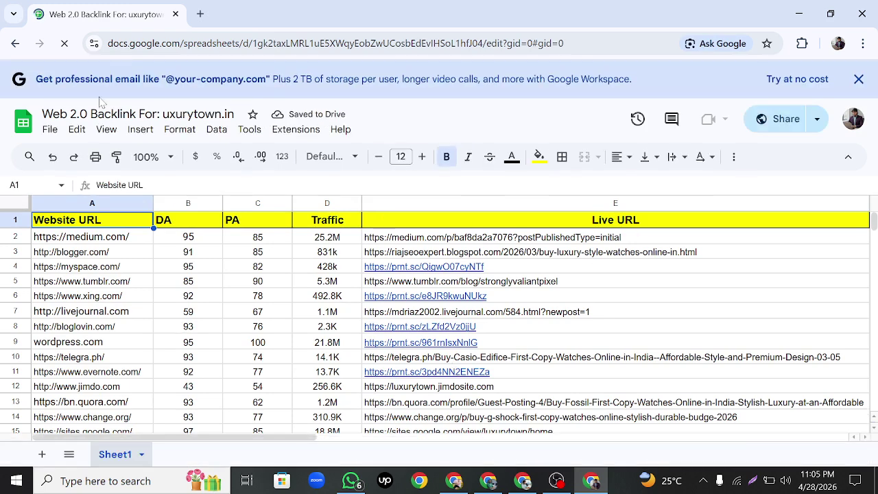
pyautogui.click(858, 79)
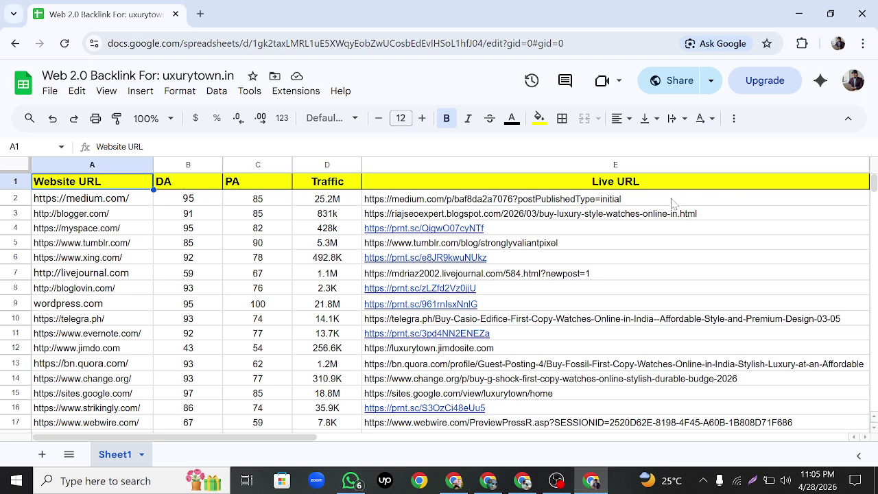
pyautogui.click(650, 201)
pyautogui.rightClick(650, 198)
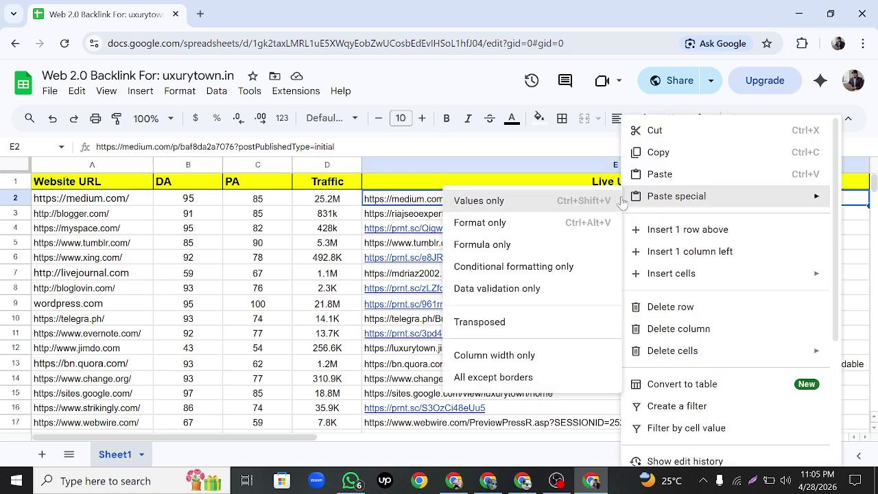
pyautogui.click(658, 176)
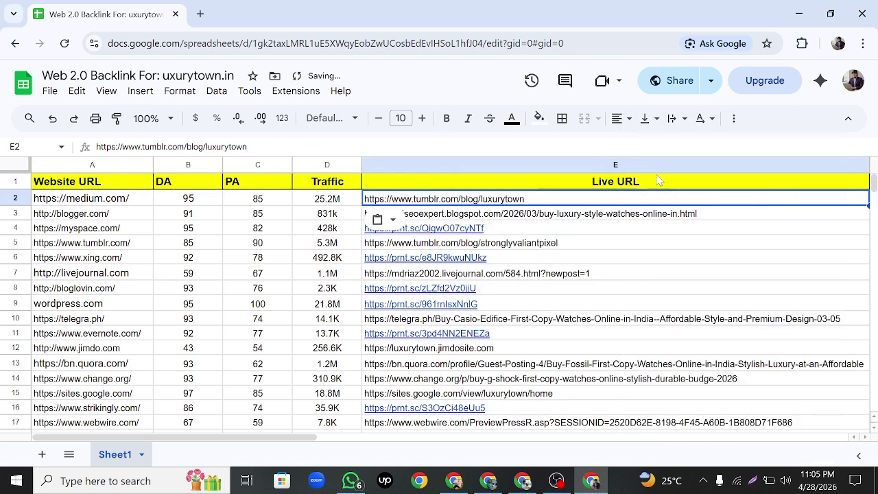
# Review the live URLs and screenshot links recorded for the sites in the backlink report.
pyautogui.click(568, 232)
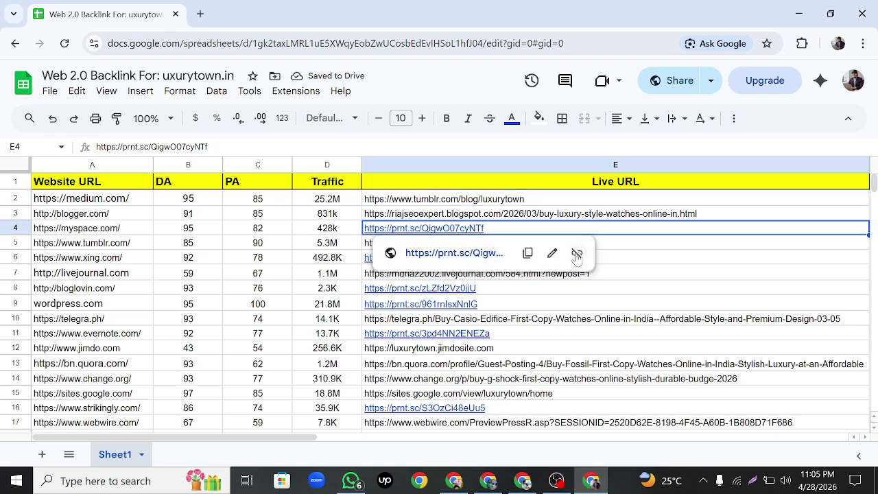
pyautogui.click(632, 278)
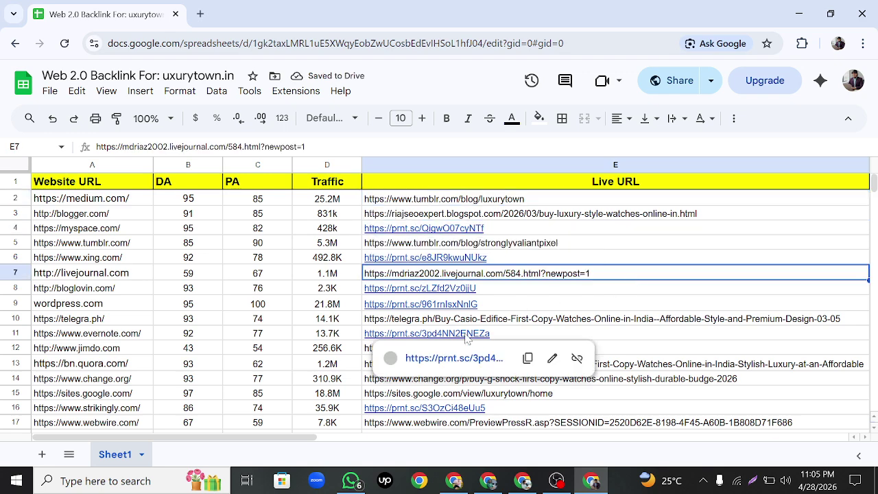
pyautogui.scroll(-6, 465, 338)
pyautogui.scroll(6, 465, 337)
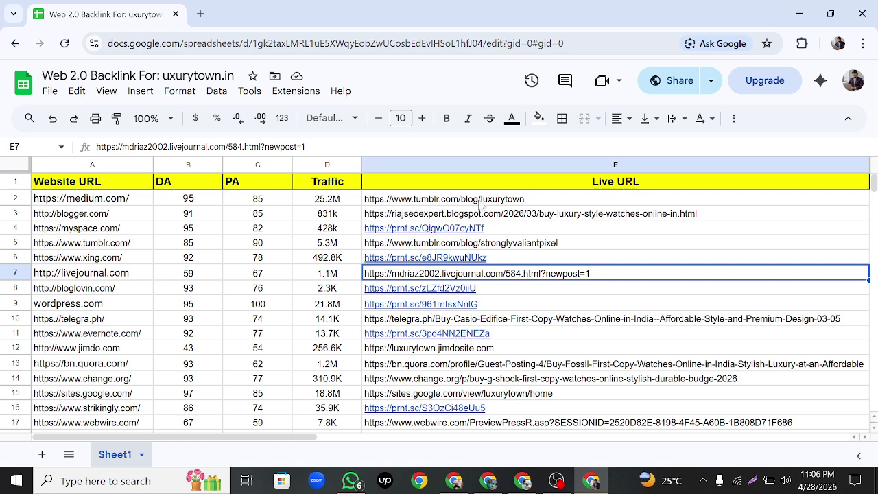
pyautogui.scroll(-3, 187, 273)
pyautogui.scroll(3, 187, 273)
pyautogui.moveTo(795, 196); pyautogui.dragTo(729, 182)
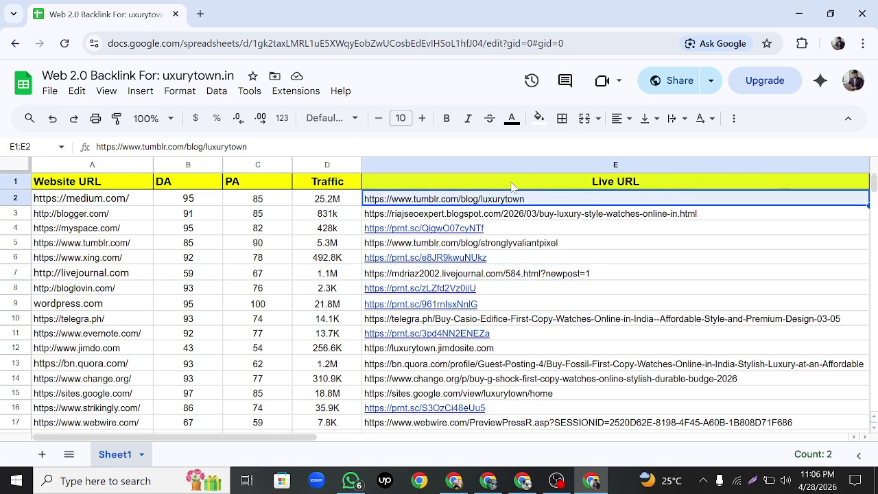
pyautogui.click(41, 185)
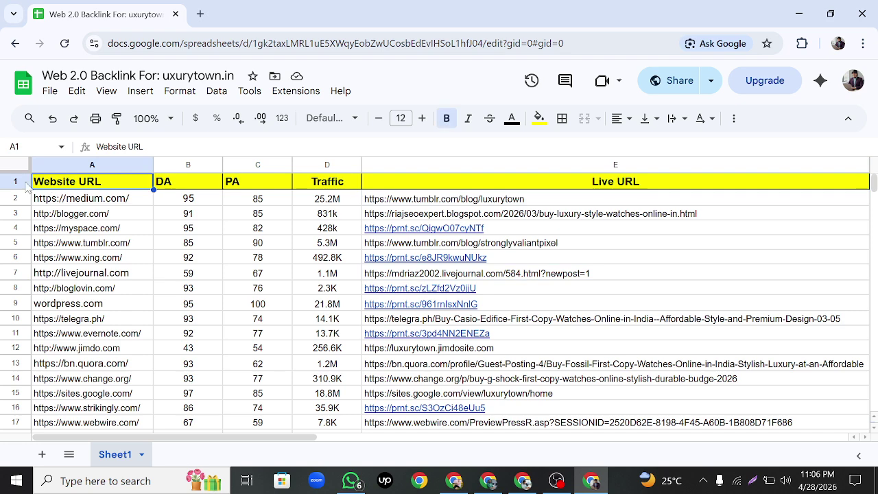
pyautogui.click(24, 180)
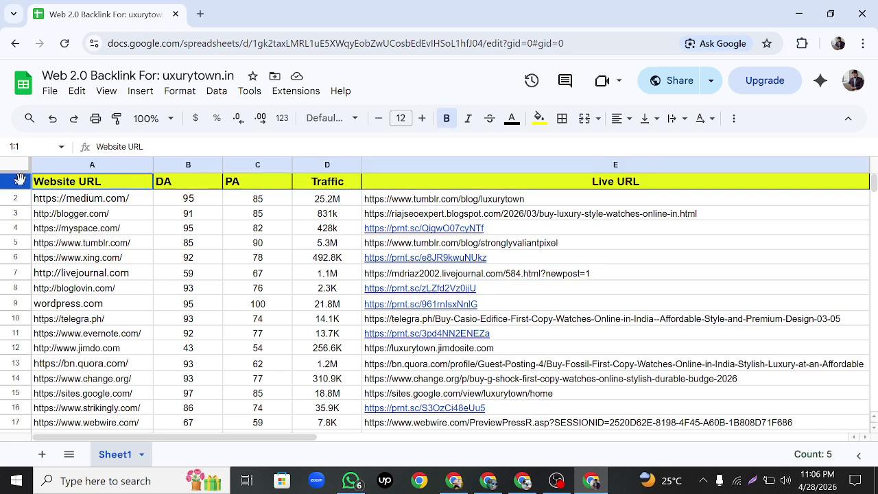
pyautogui.rightClick(21, 180)
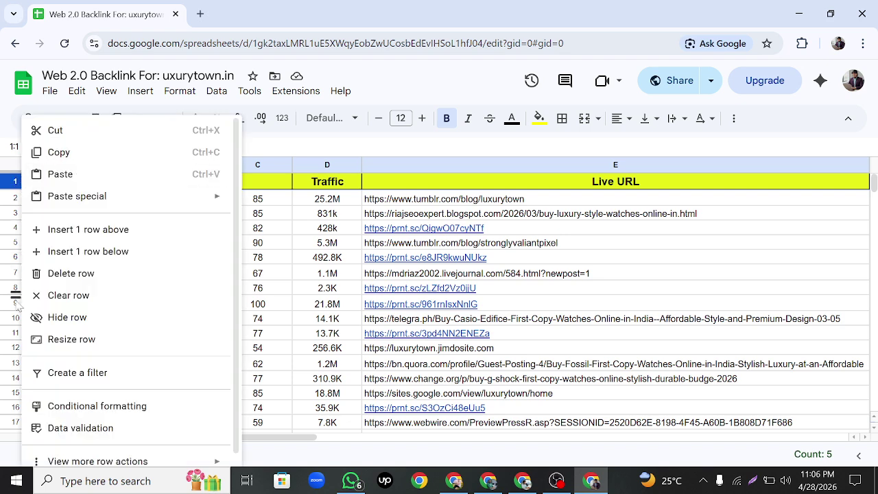
pyautogui.scroll(-5, 822, 347)
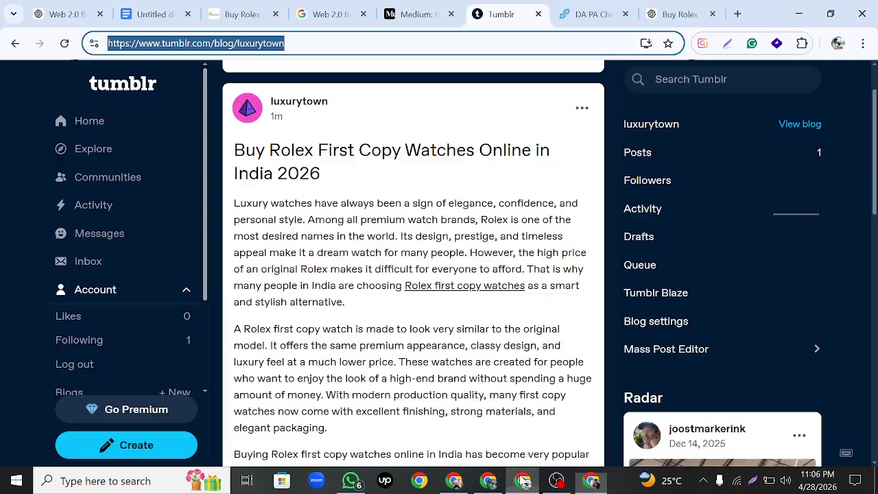
# Switch to the Chrome window with the Tumblr blog and view the store's Rolex First Copy Watches product listing.
pyautogui.click(523, 481)
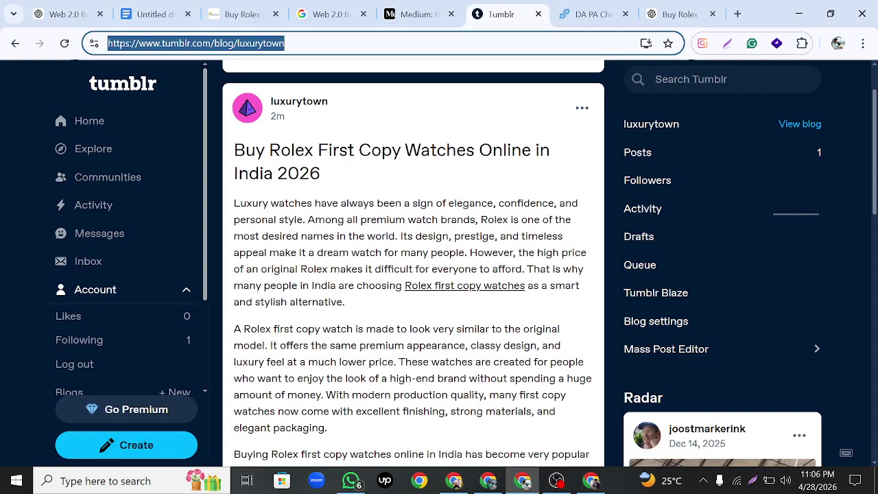
pyautogui.click(228, 15)
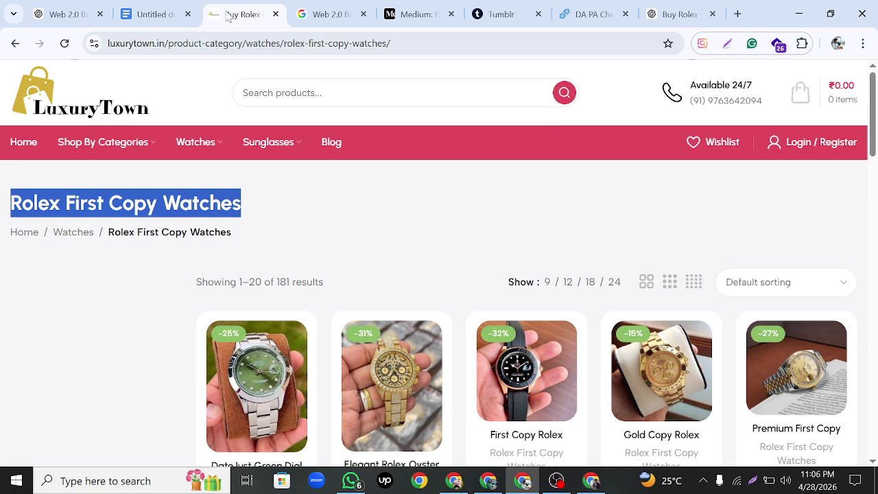
pyautogui.scroll(-3, 411, 370)
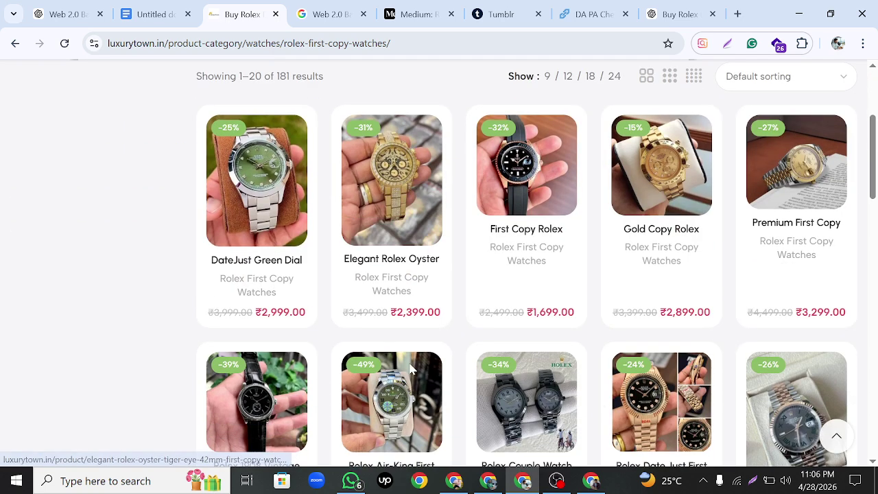